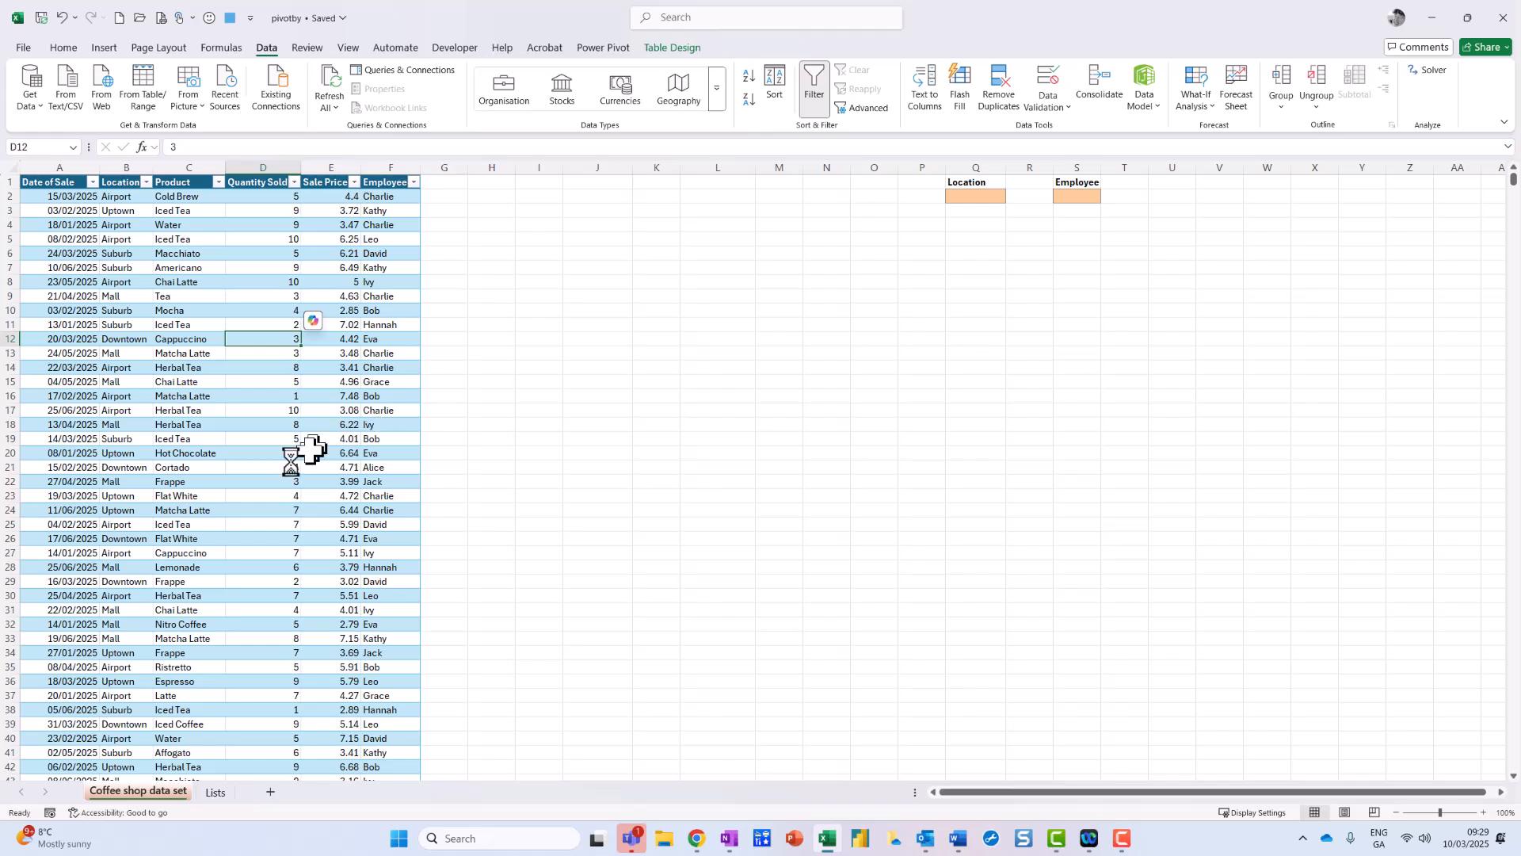
Step: Convert the coffee sales data into an Excel table
mouse_move(302, 435)
left_mouse_down()
mouse_move(354, 521)
mouse_move(290, 435)
left_mouse_up()
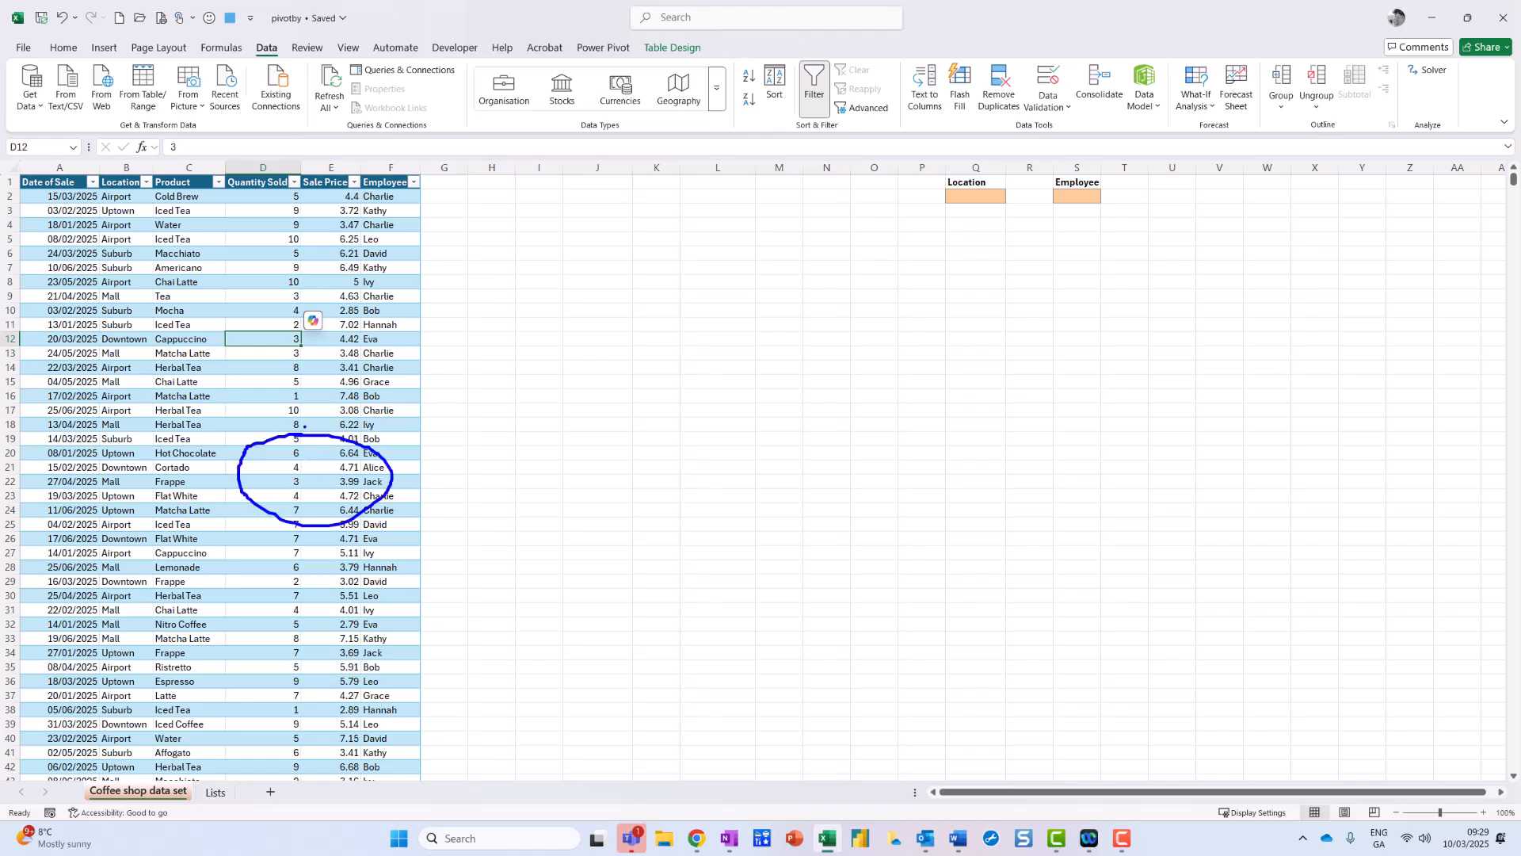
key("Escape")
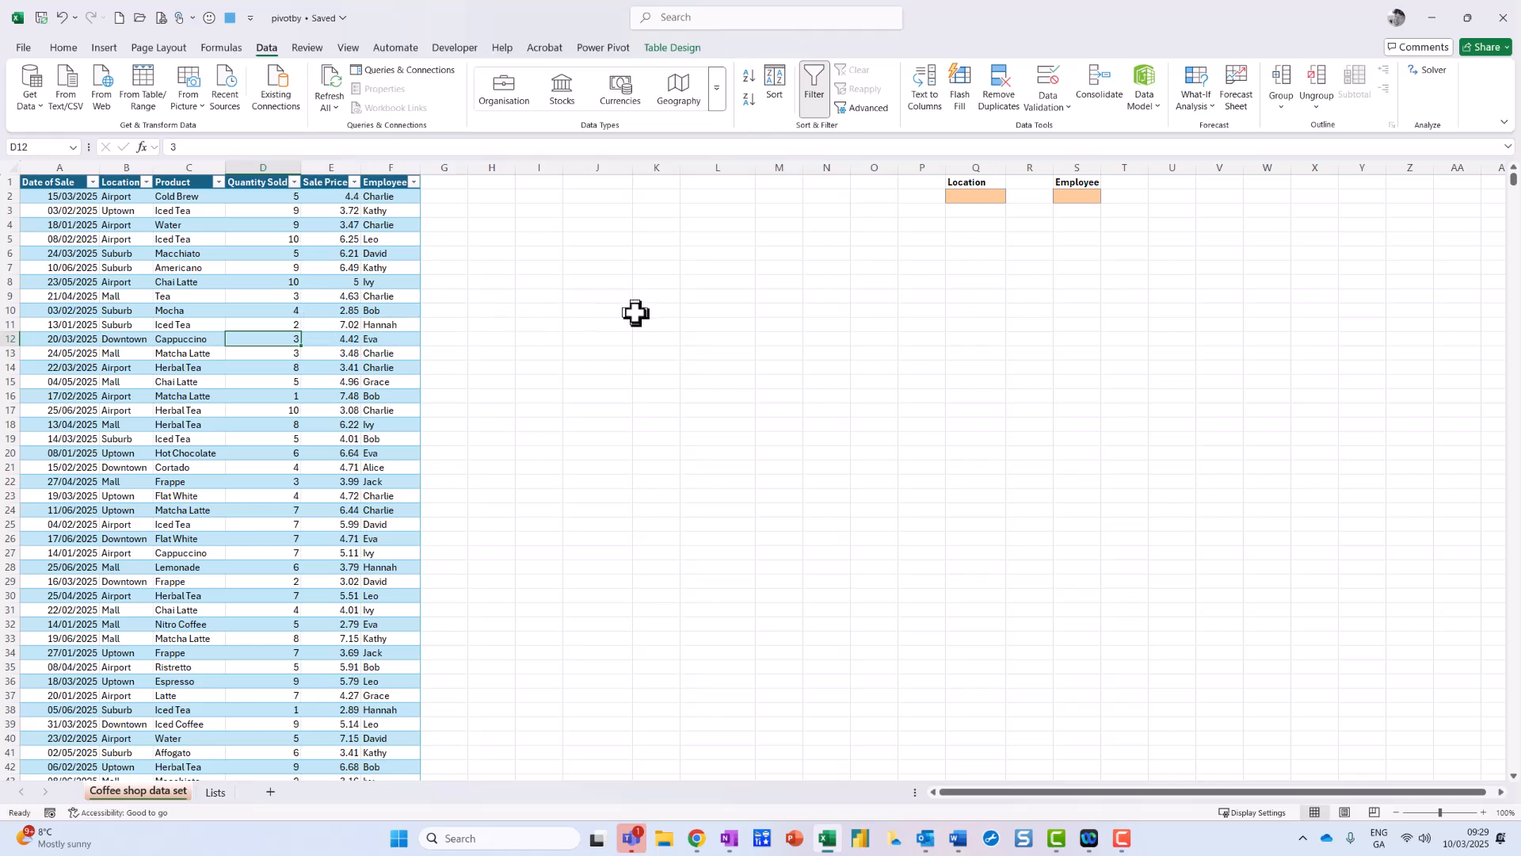
key("ctrl+t")
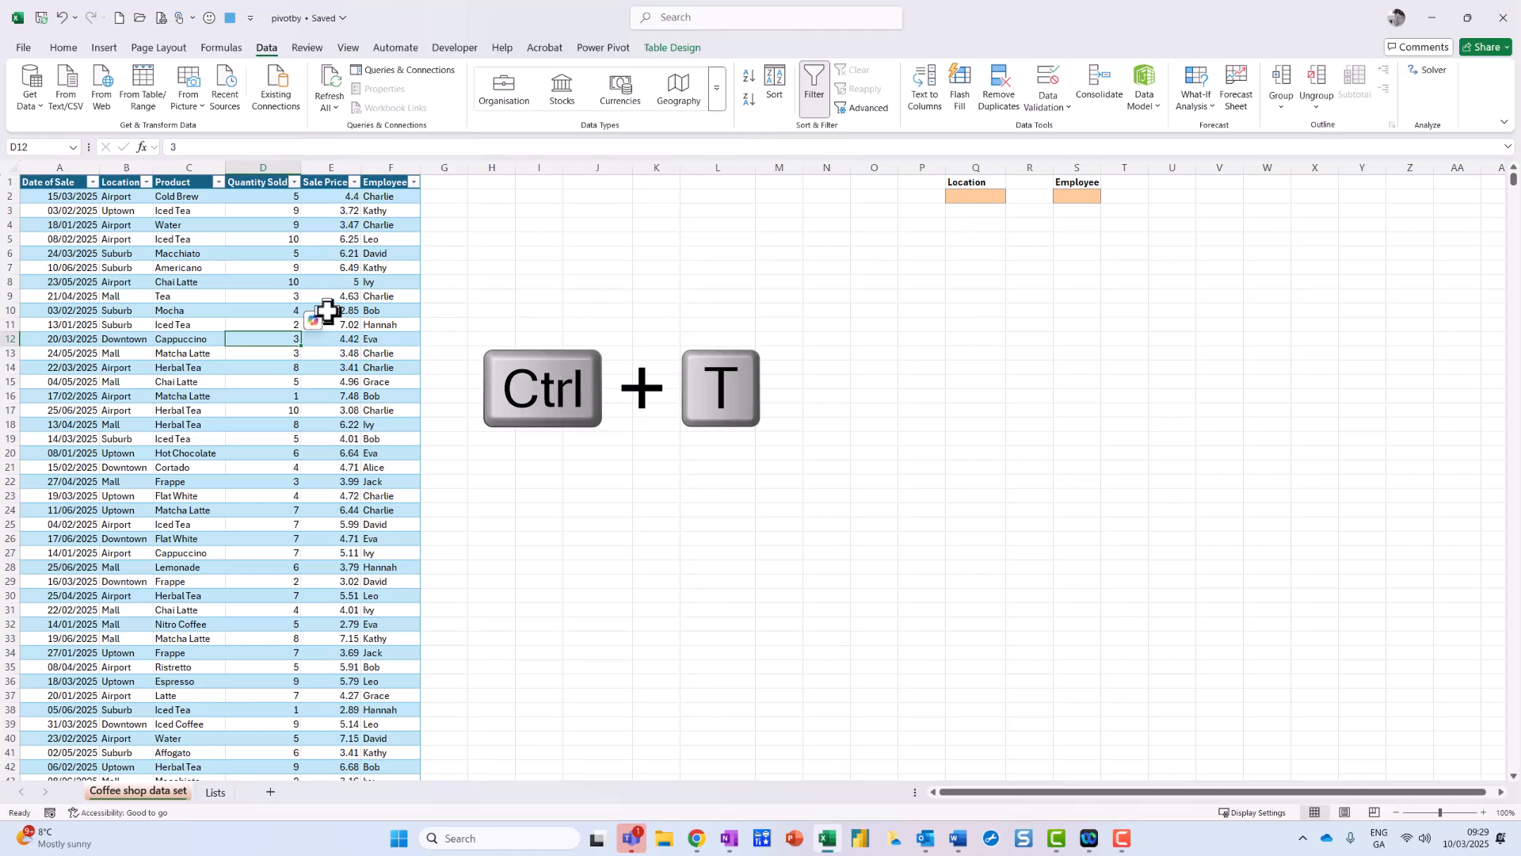
left_click_drag(310, 288, 446, 207)
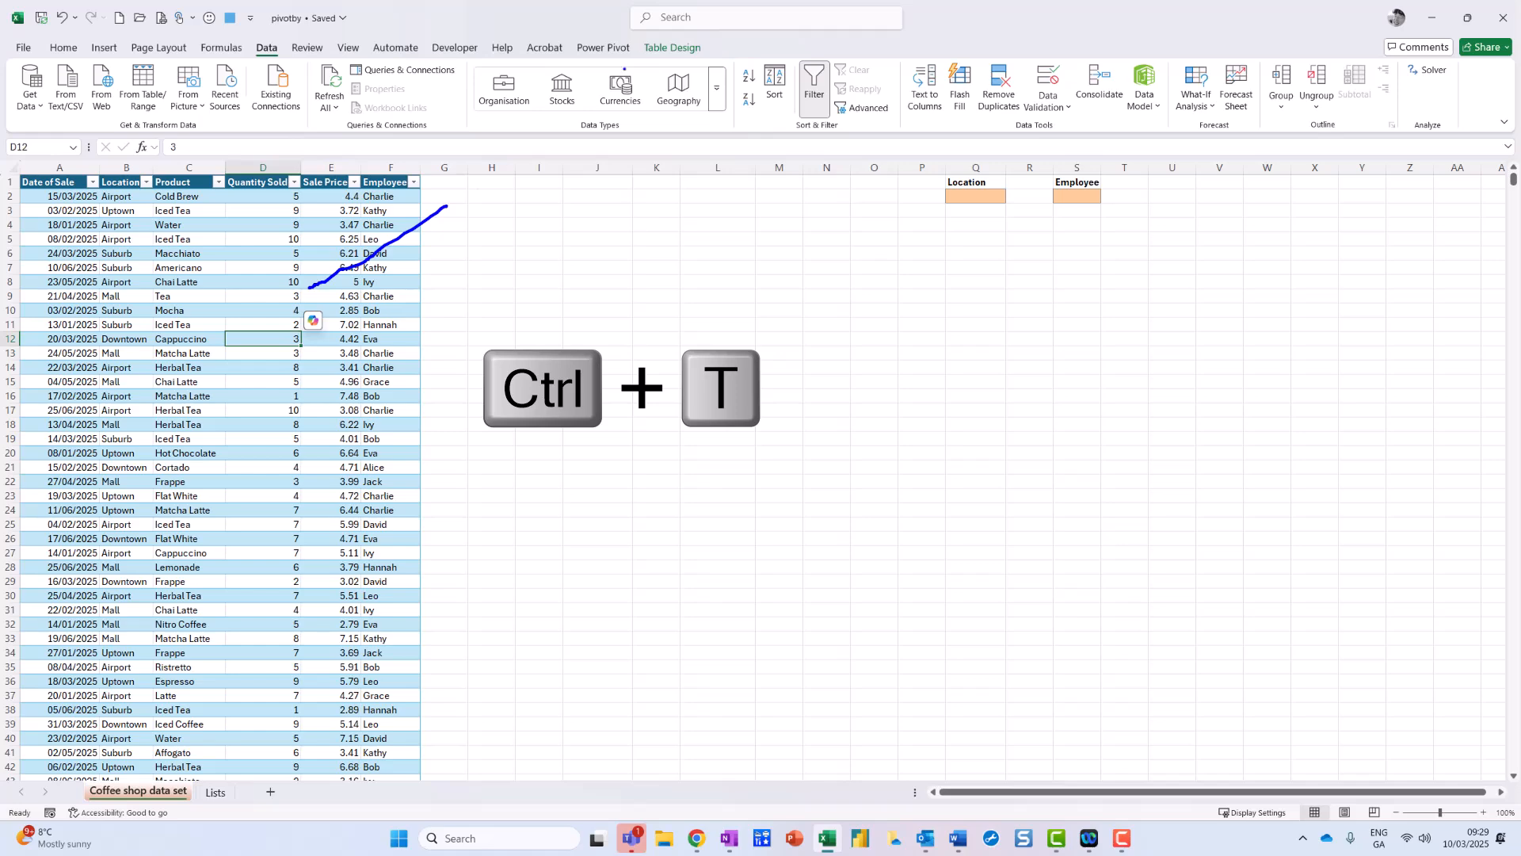
mouse_move(741, 60)
left_mouse_down()
mouse_move(706, 22)
mouse_move(617, 62)
mouse_move(759, 20)
left_mouse_up()
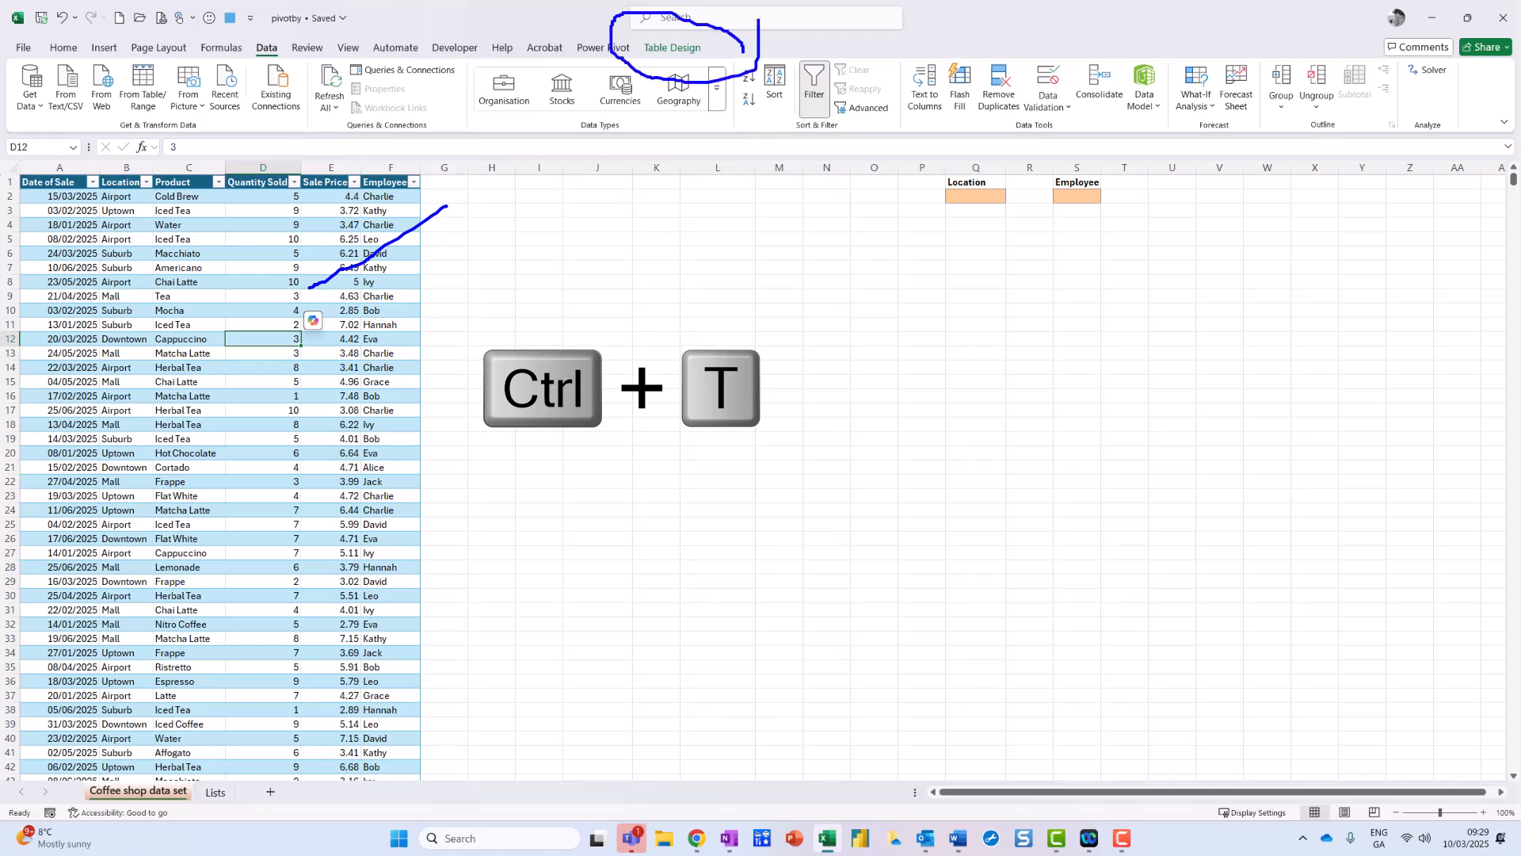
Step: Show Table Design with the table name Coffee, marking the empty Location and Employee input cells
left_click(681, 49)
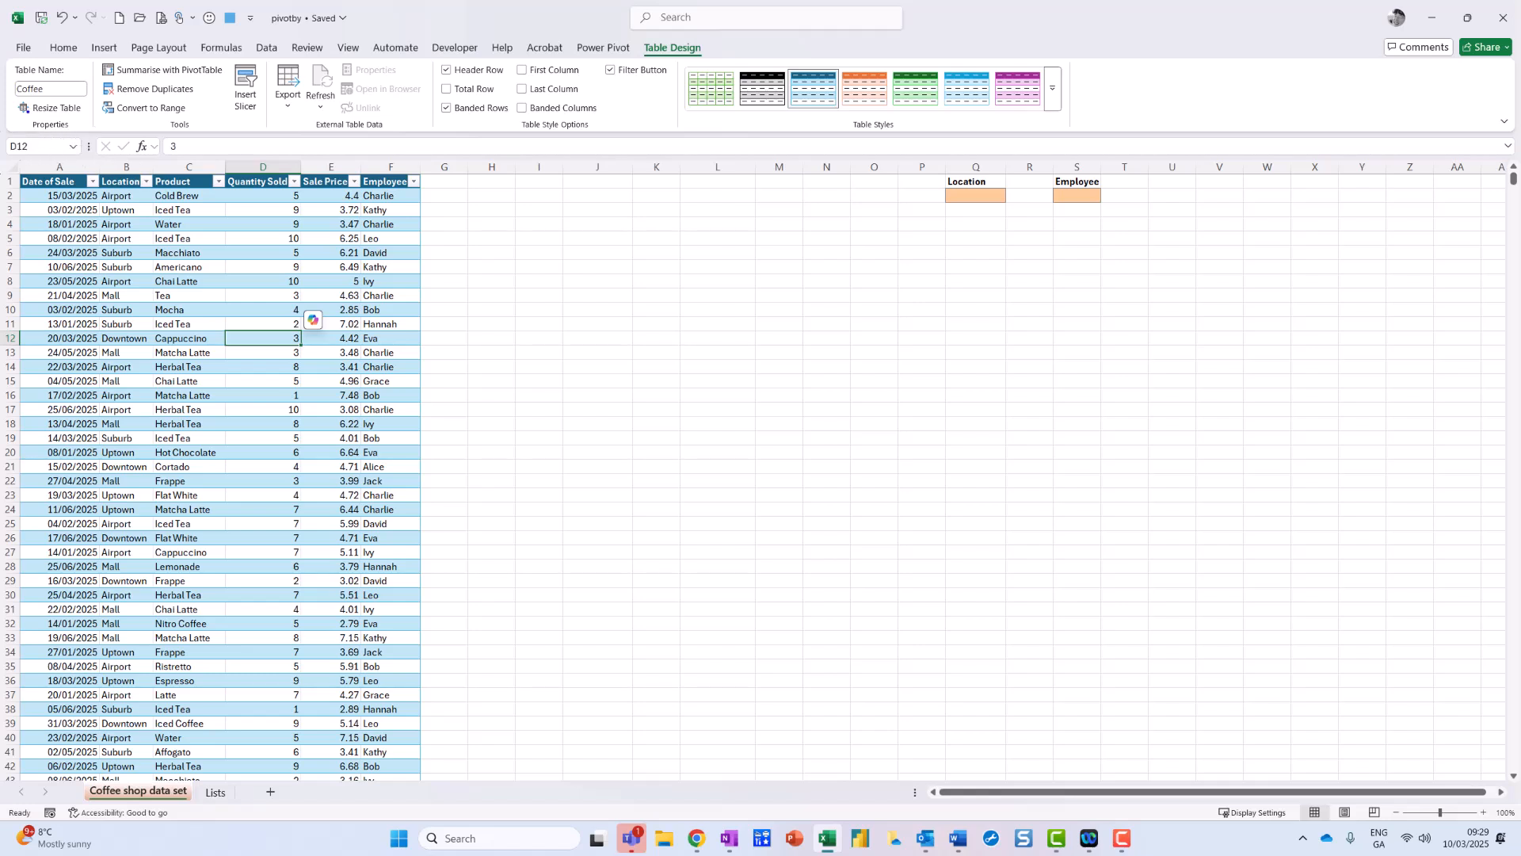
mouse_move(76, 82)
left_mouse_down()
mouse_move(8, 70)
mouse_move(33, 119)
mouse_move(90, 102)
mouse_move(76, 73)
left_mouse_up()
key("Escape")
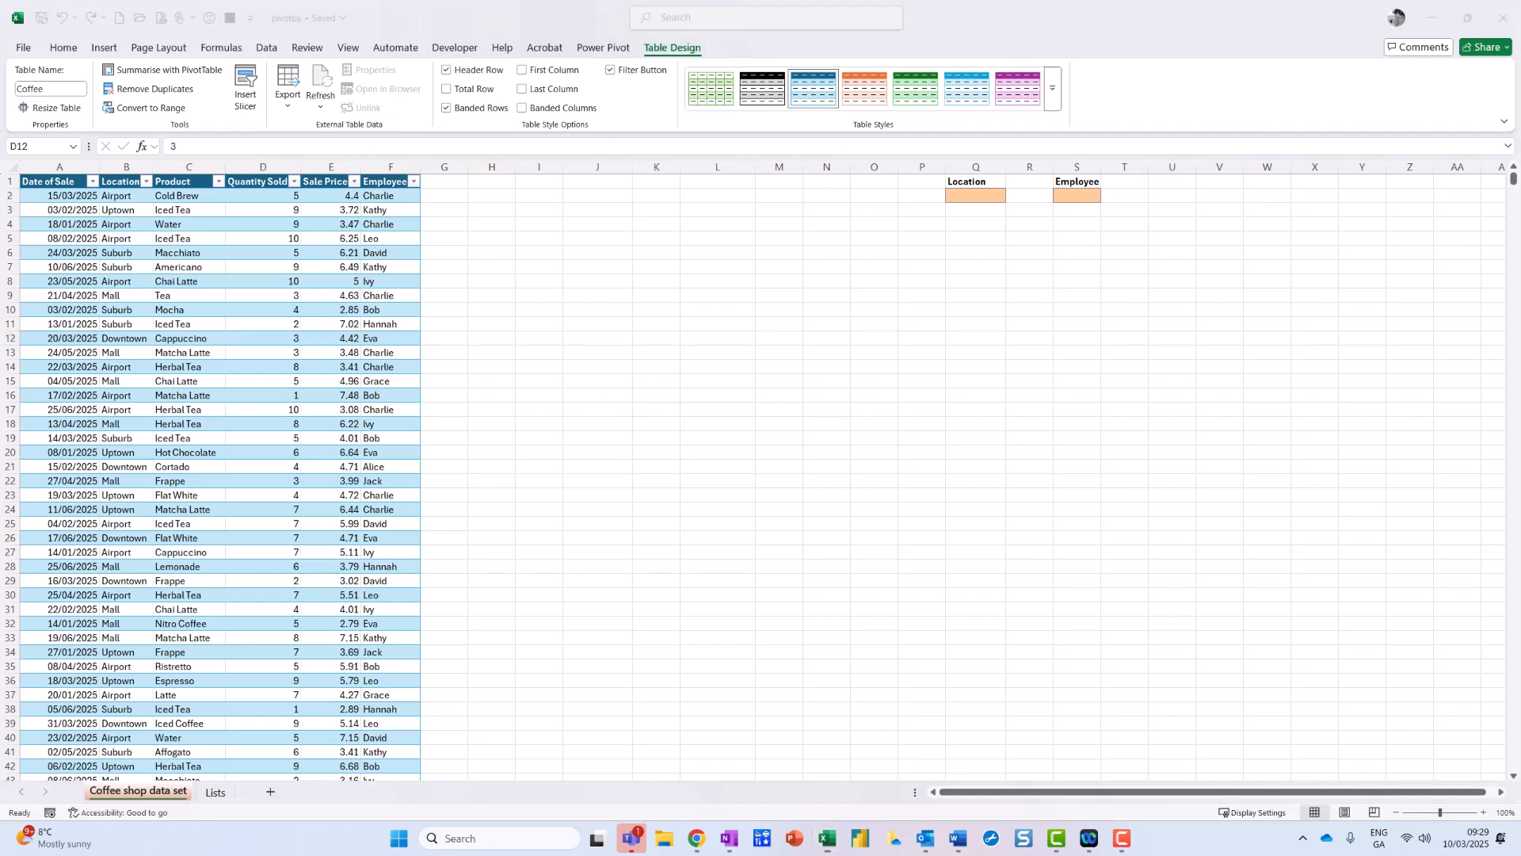
mouse_move(1010, 158)
left_mouse_down()
mouse_move(913, 193)
mouse_move(1018, 174)
left_mouse_up()
mouse_move(1121, 172)
left_mouse_down()
mouse_move(1029, 181)
mouse_move(1076, 221)
mouse_move(1117, 162)
left_mouse_up()
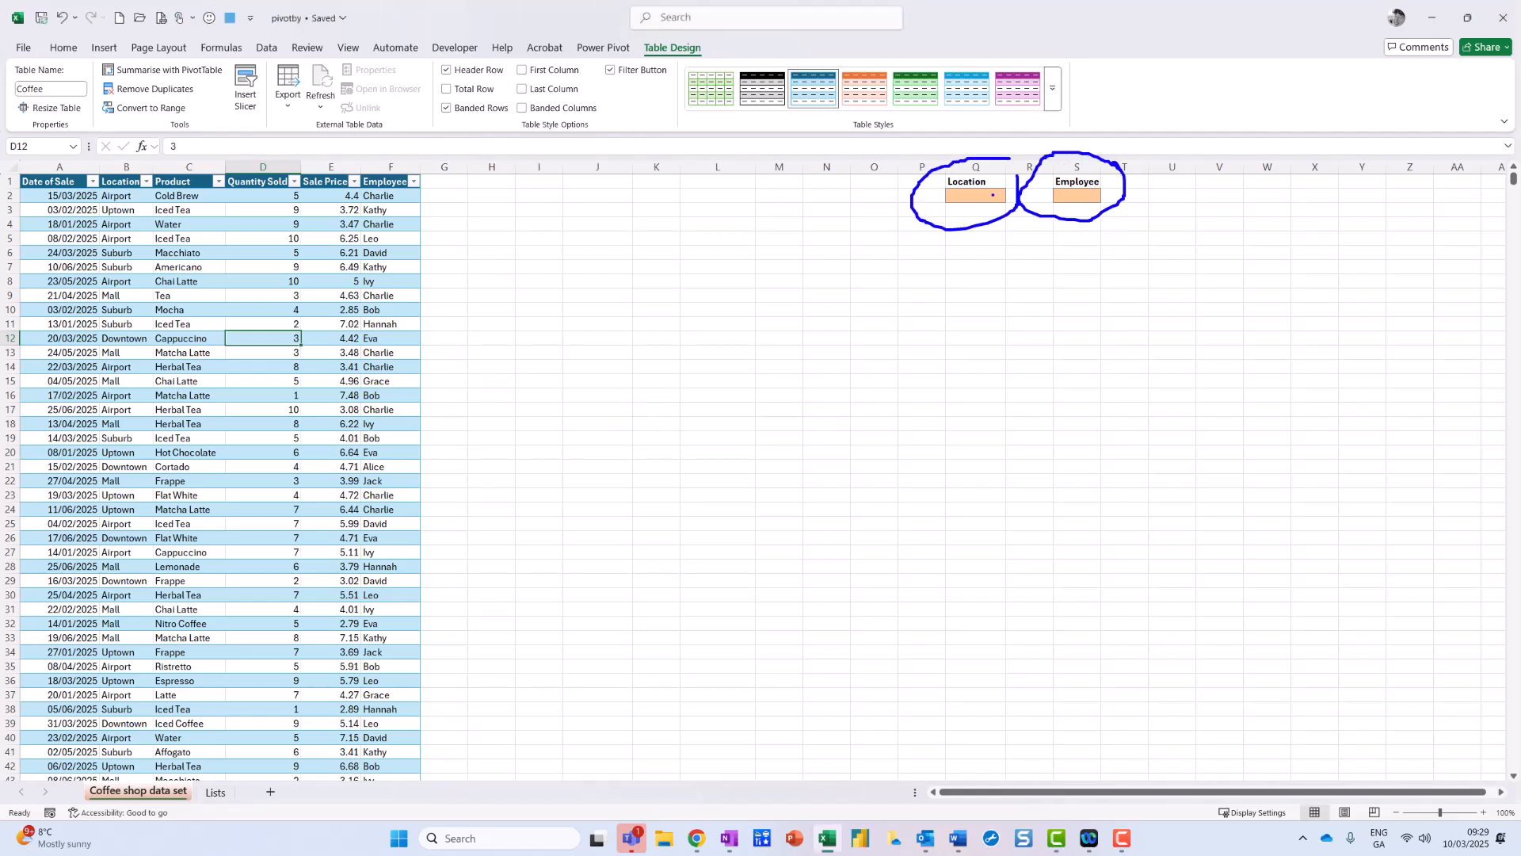
key("Escape")
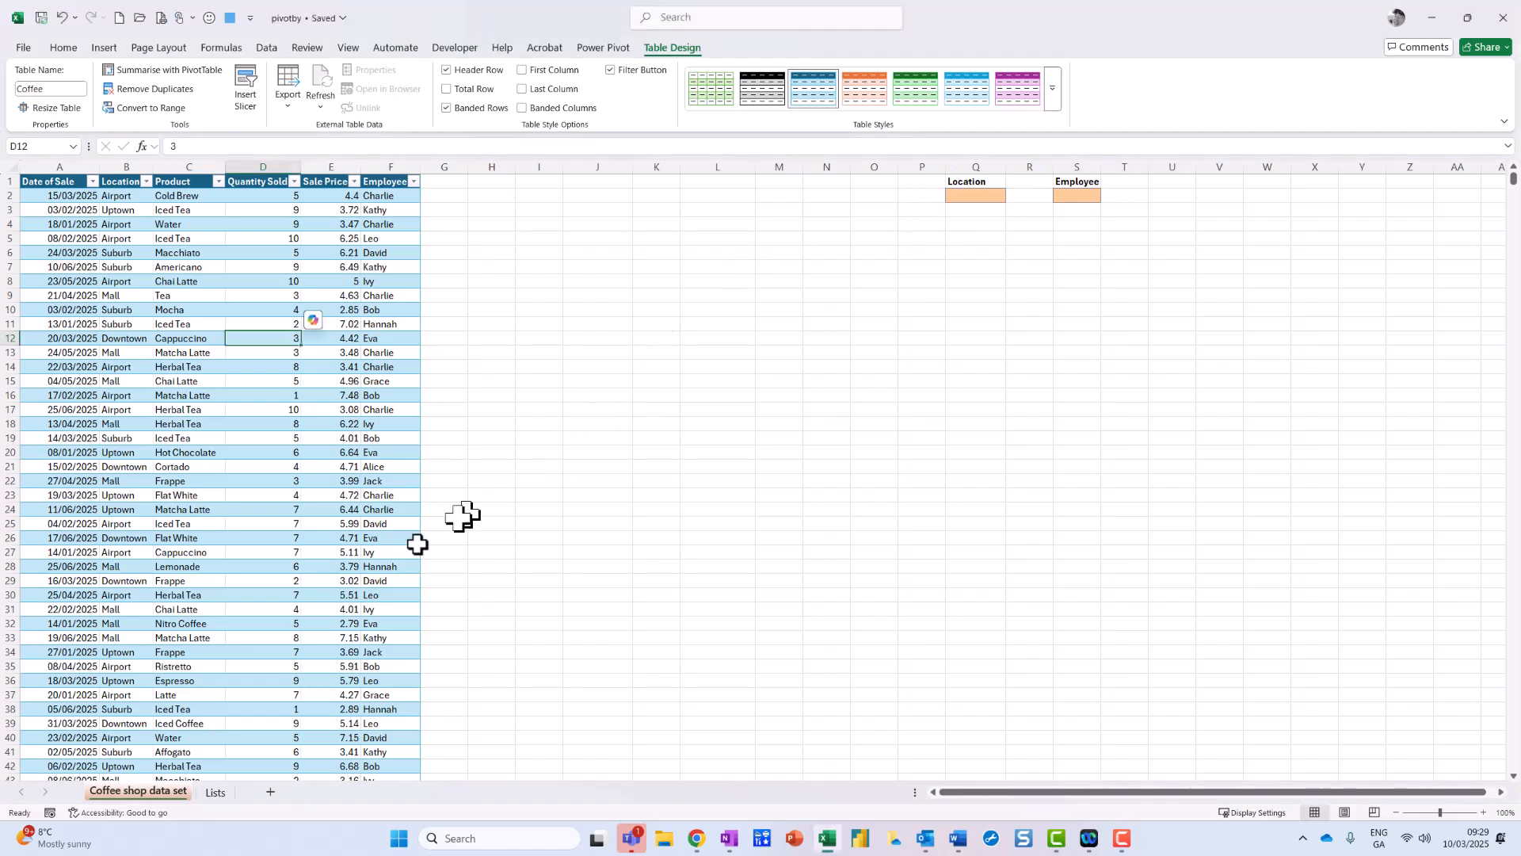
Step: On the Lists sheet, enter =UNIQUE(Coffee[Location]) in E5 to spill the five locations
left_click(216, 792)
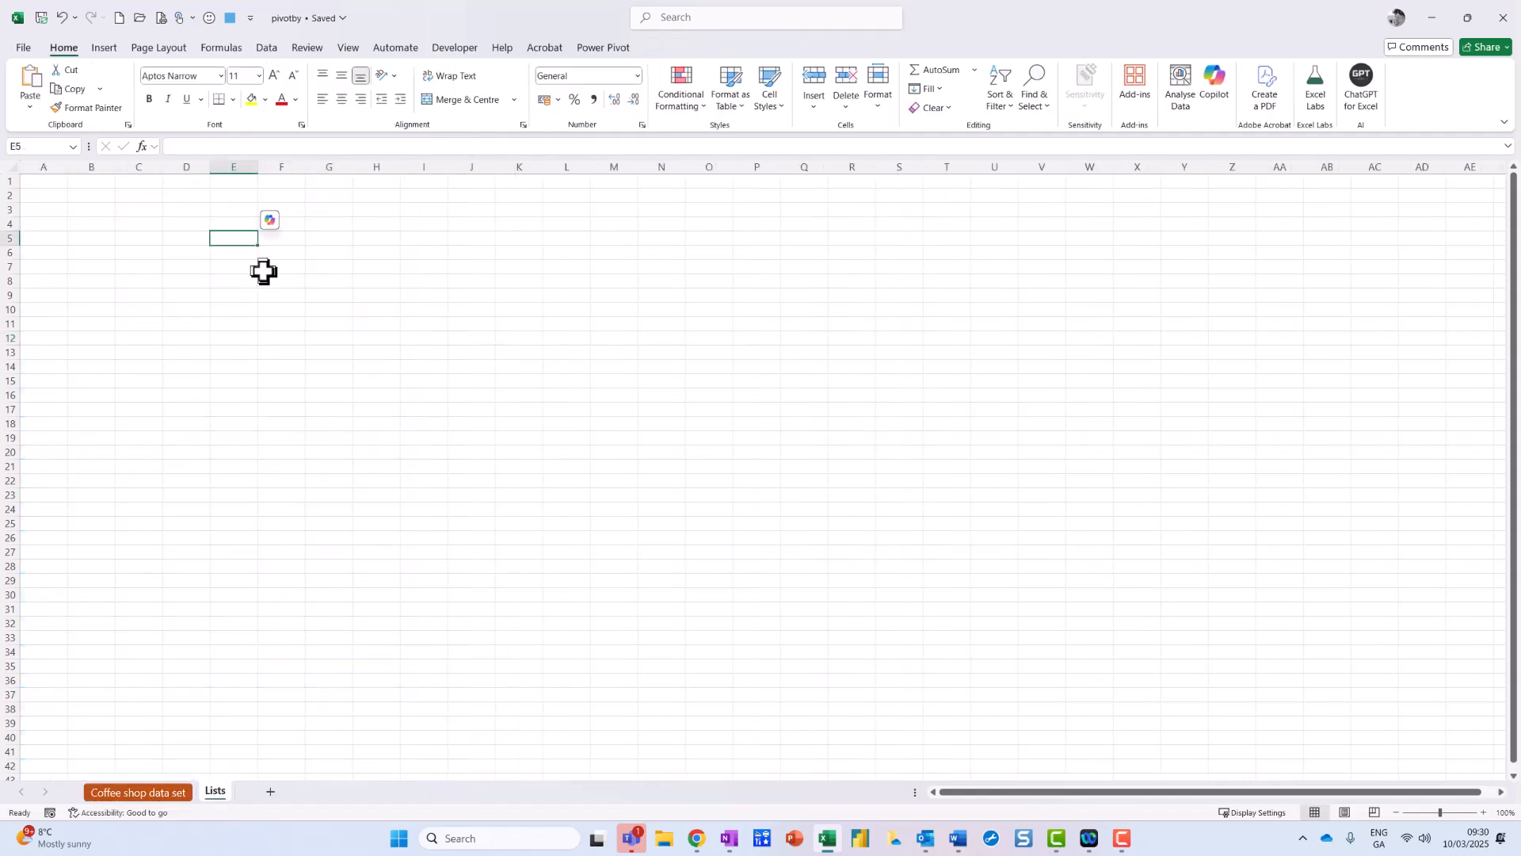
type("=unique(")
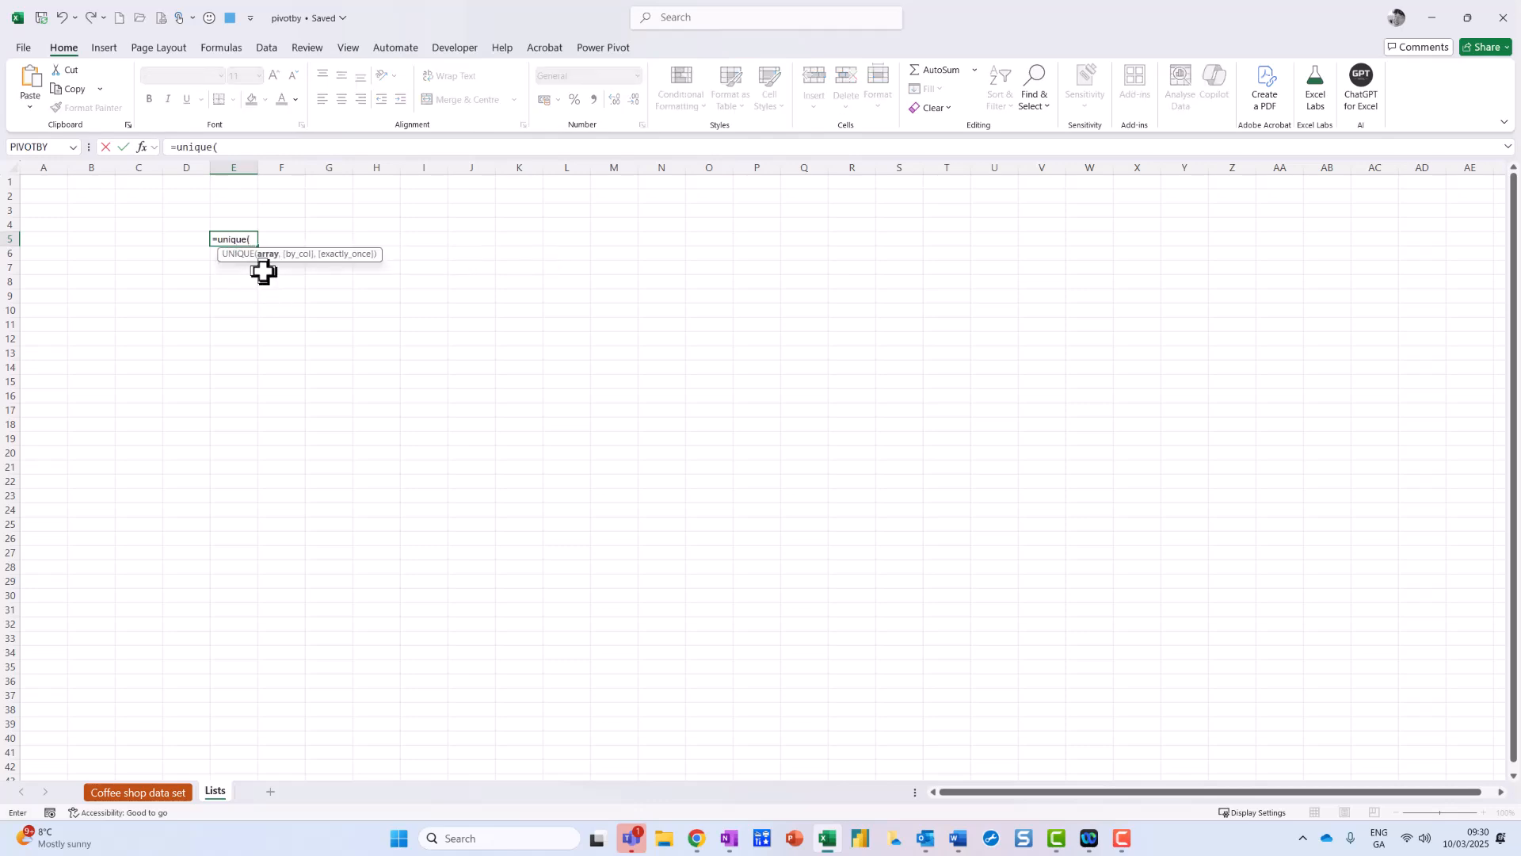
type("co")
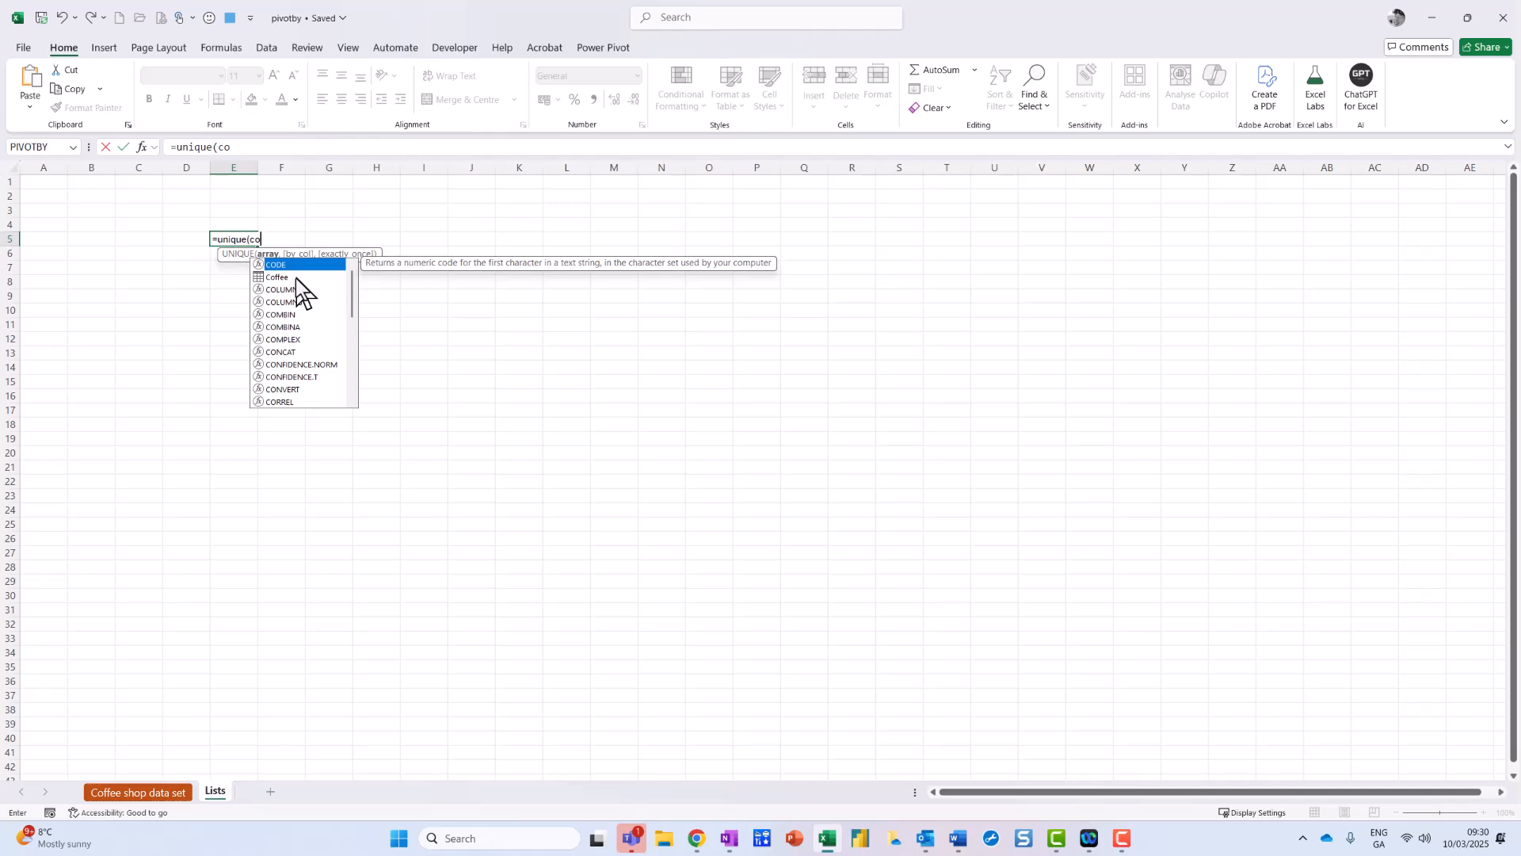
double_click(279, 278)
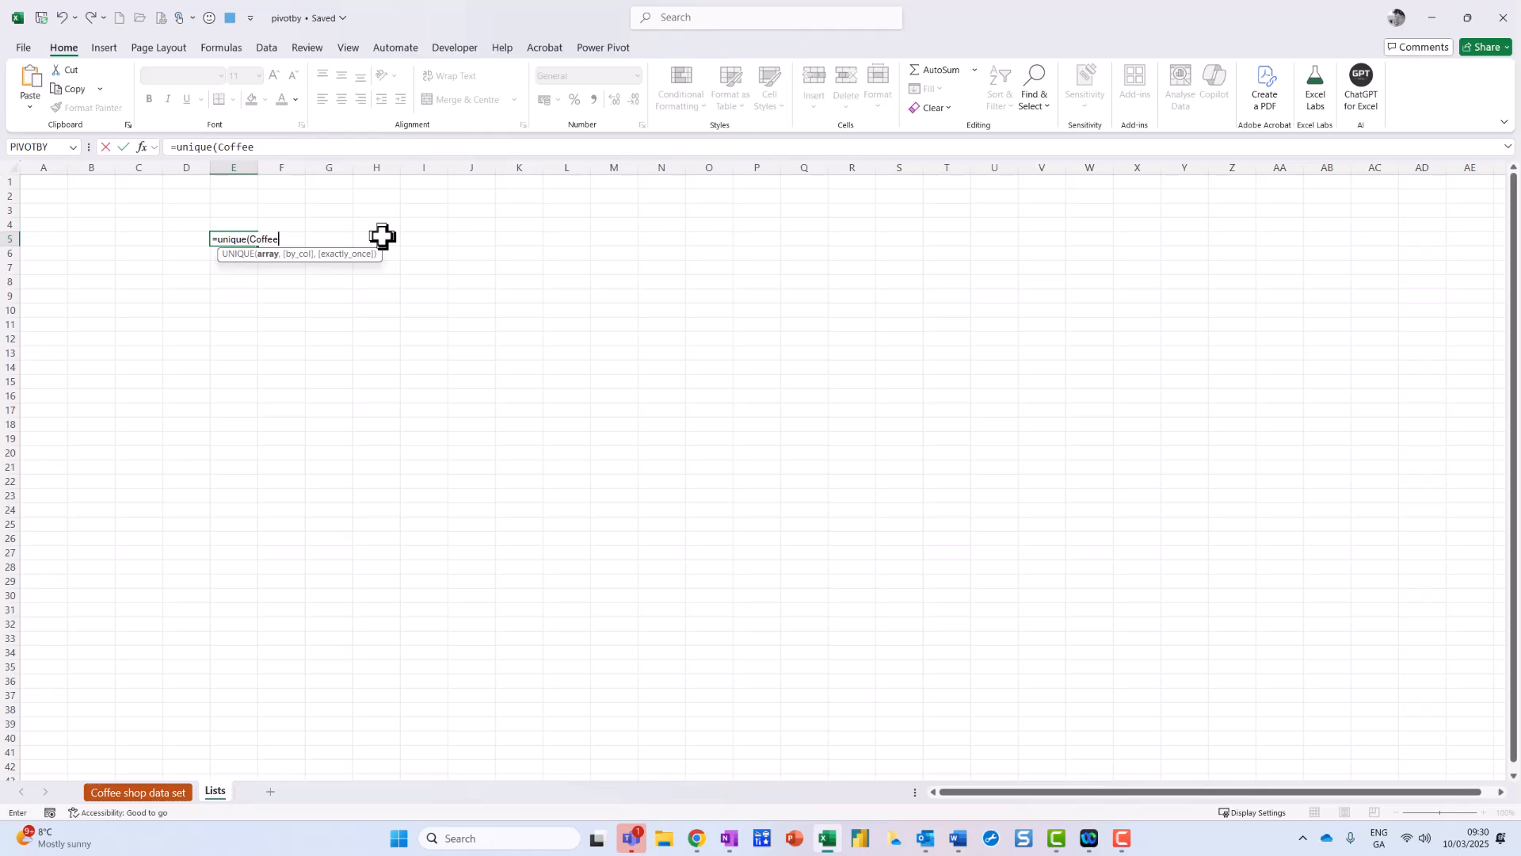
type("[")
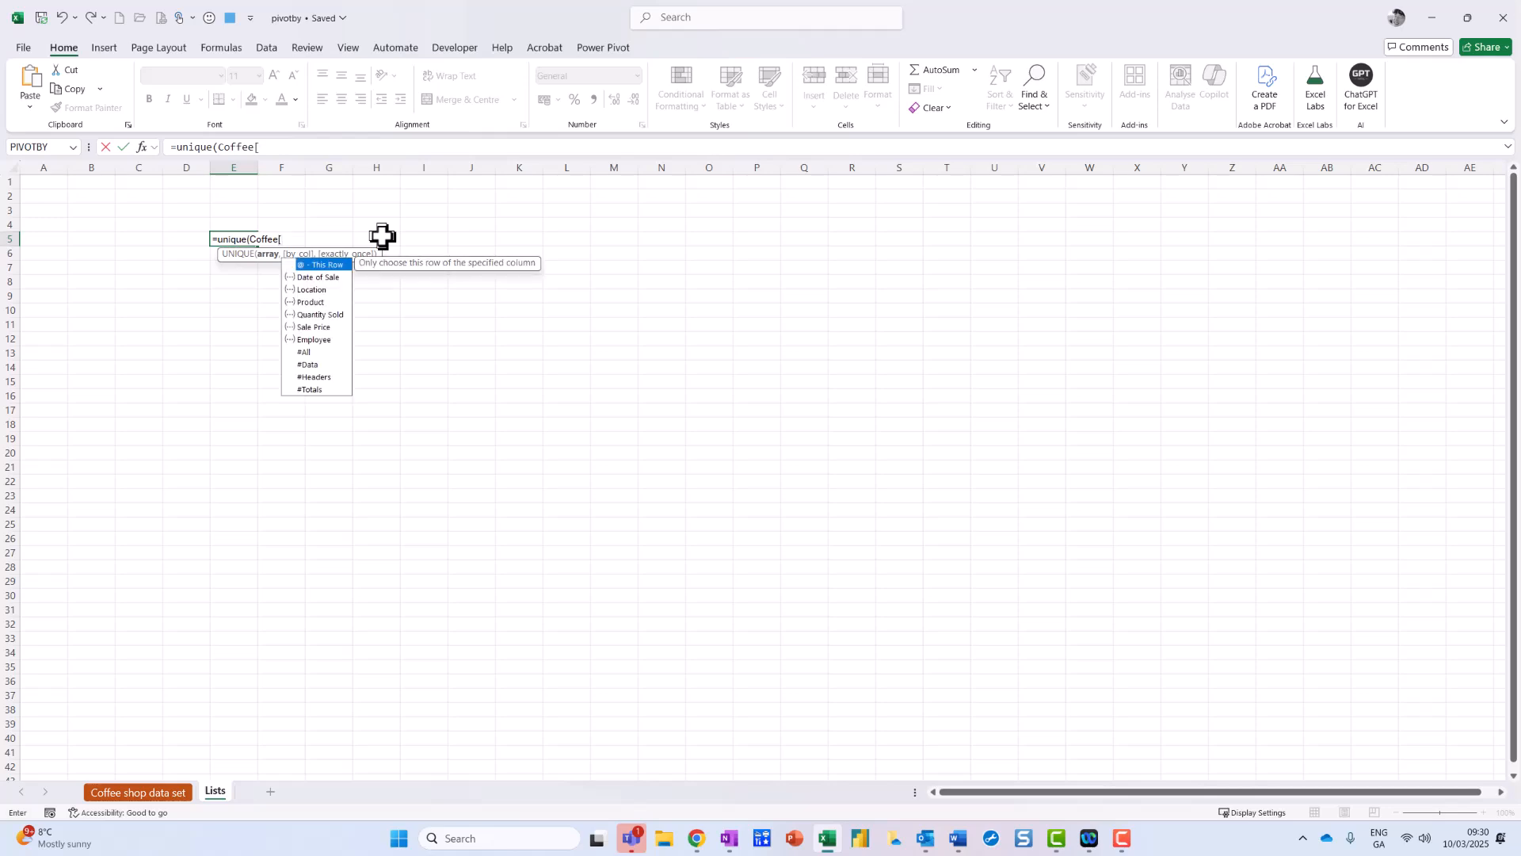
double_click(331, 288)
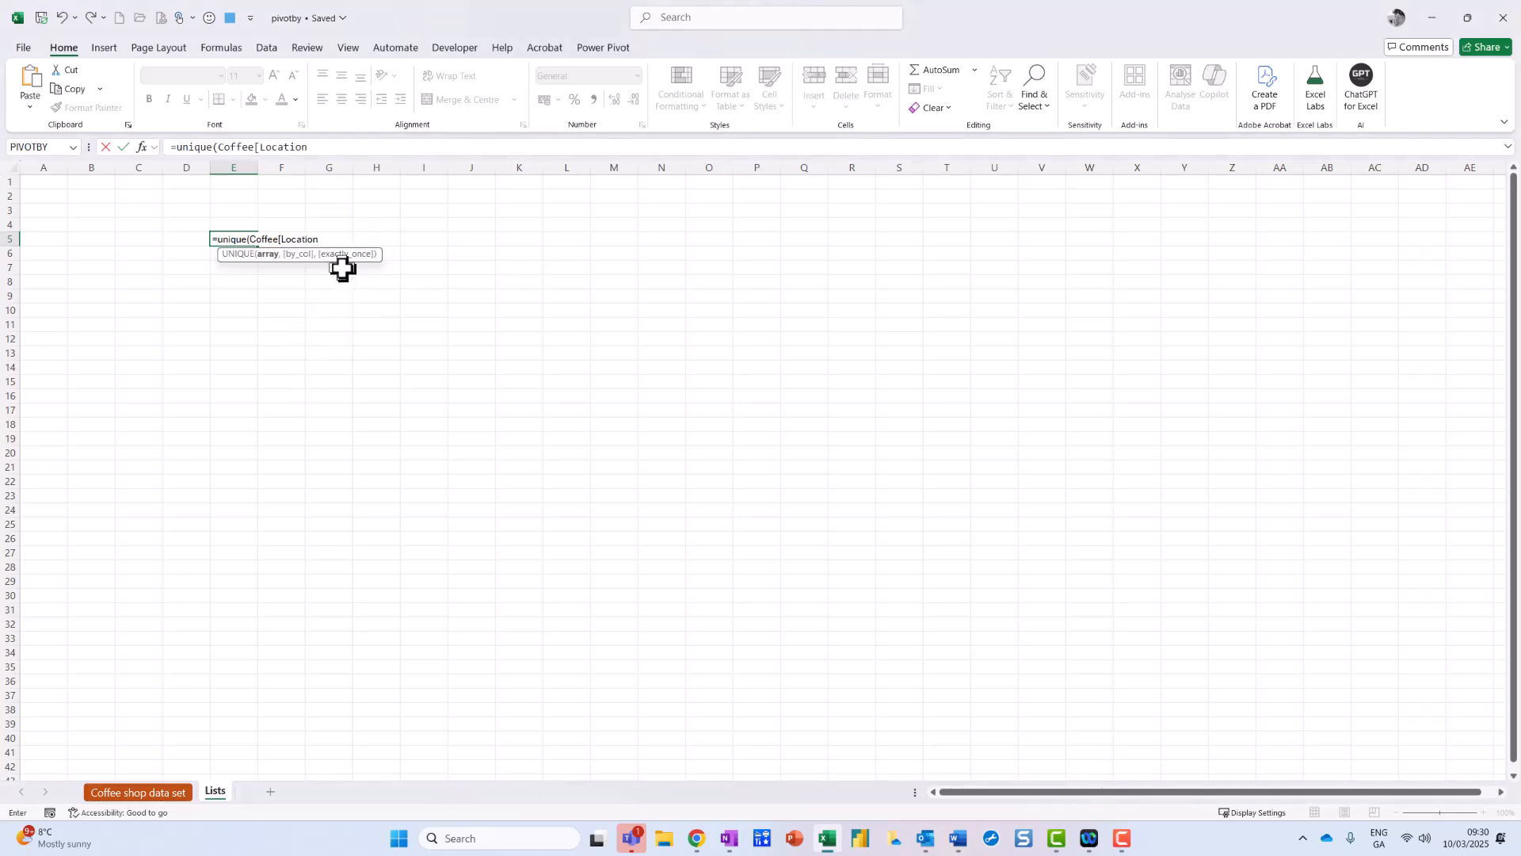
type("])")
key("Return")
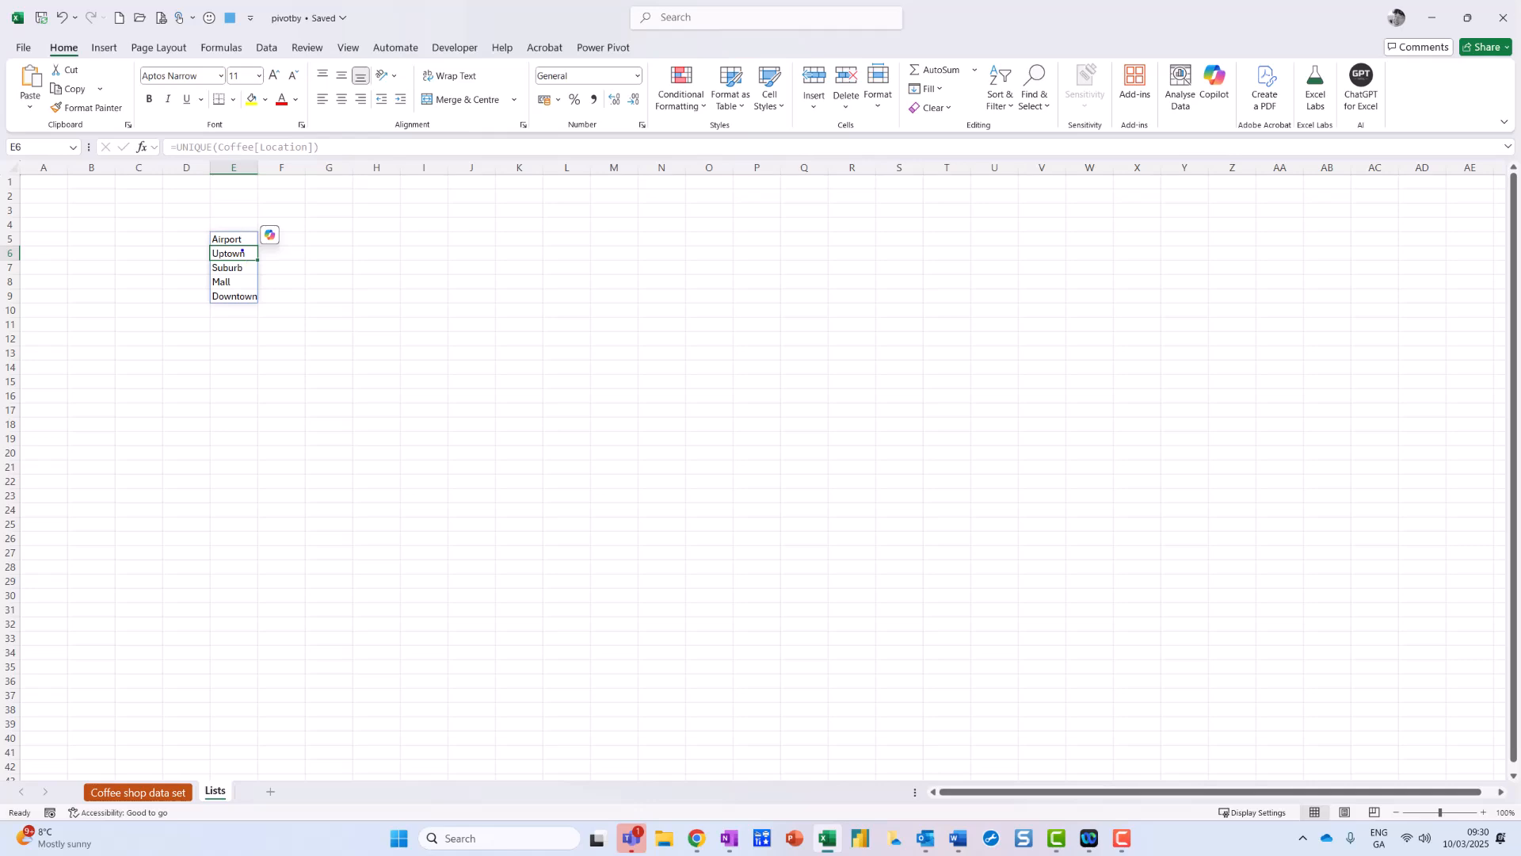
Step: Select E5 and drag column E wider so the spilled location names fit
mouse_move(242, 242)
left_mouse_down()
mouse_move(205, 247)
mouse_move(218, 264)
mouse_move(236, 243)
left_mouse_up()
mouse_move(162, 132)
left_mouse_down()
mouse_move(155, 159)
mouse_move(305, 164)
mouse_move(262, 133)
mouse_move(160, 125)
left_mouse_up()
key("Escape")
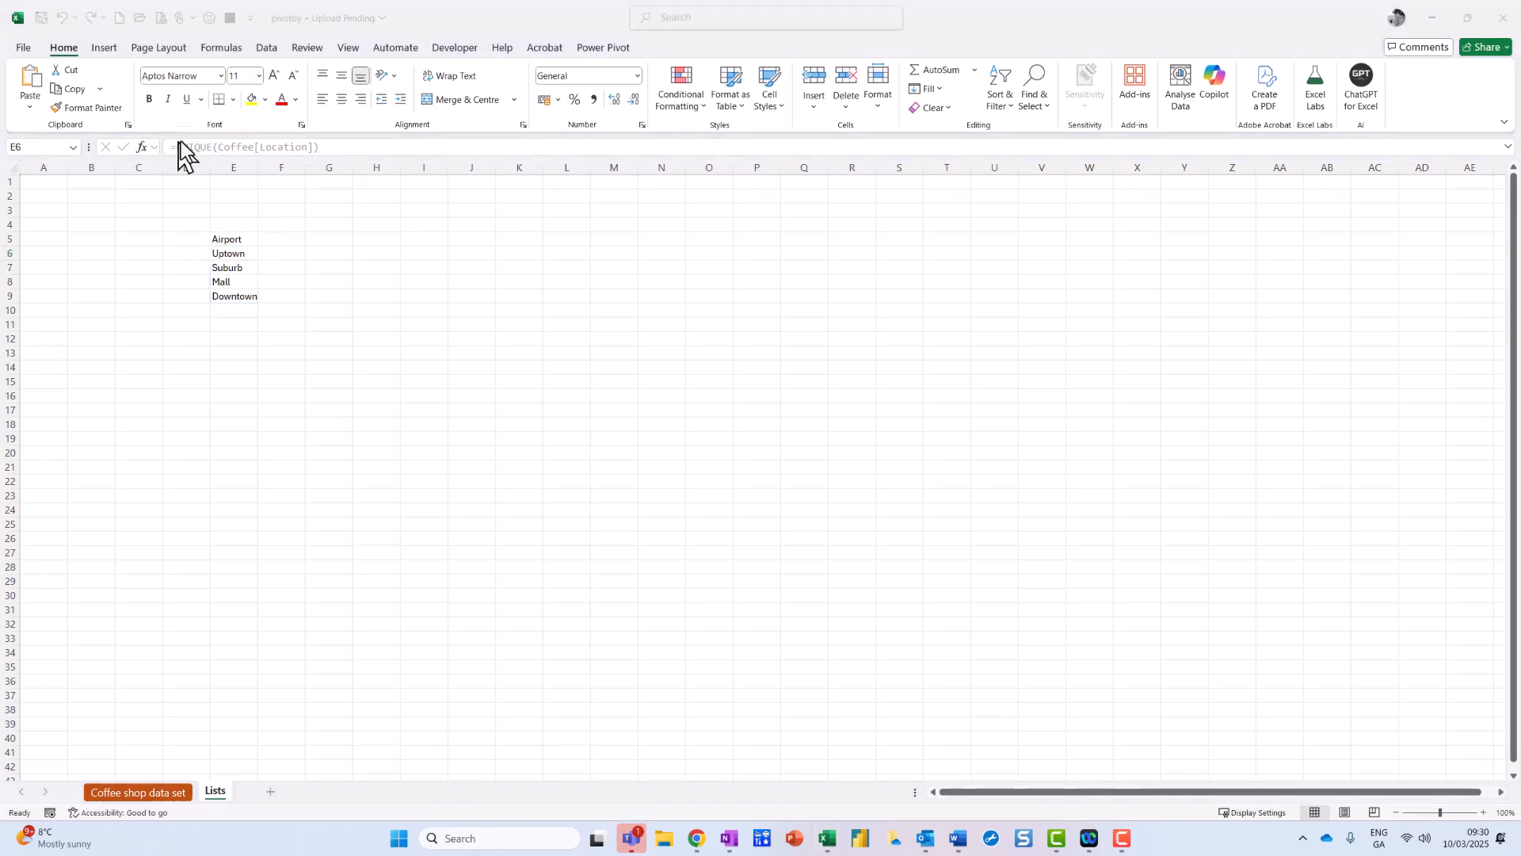
left_click(239, 239)
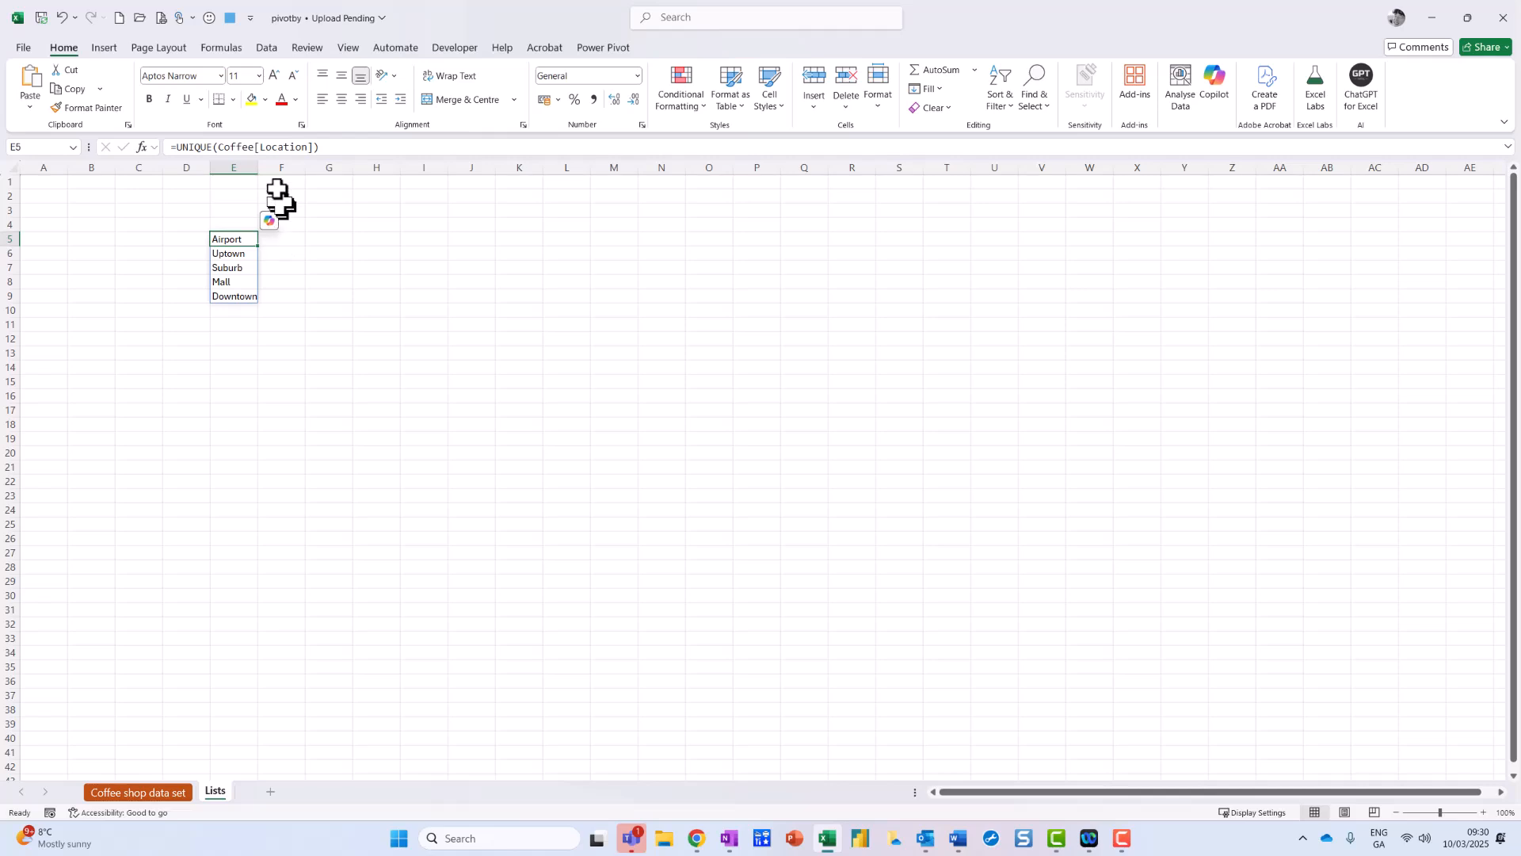
left_click_drag(258, 166, 265, 165)
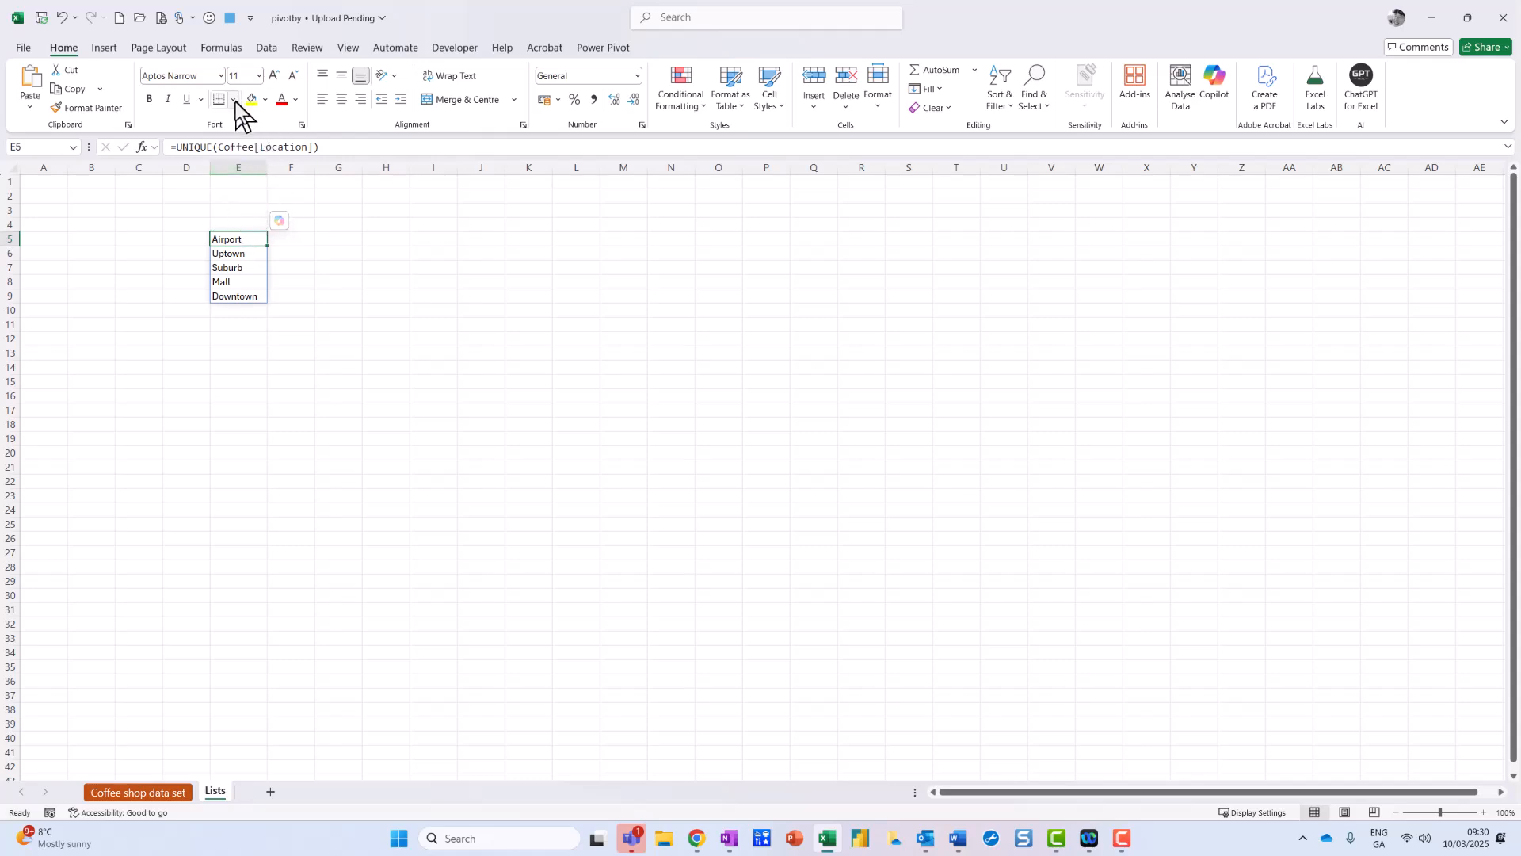
Step: Attempt a Data > Sort A to Z on the location list and dismiss the array error
mouse_move(309, 36)
left_mouse_down()
mouse_move(268, 69)
mouse_move(294, 43)
left_mouse_up()
left_click(273, 48)
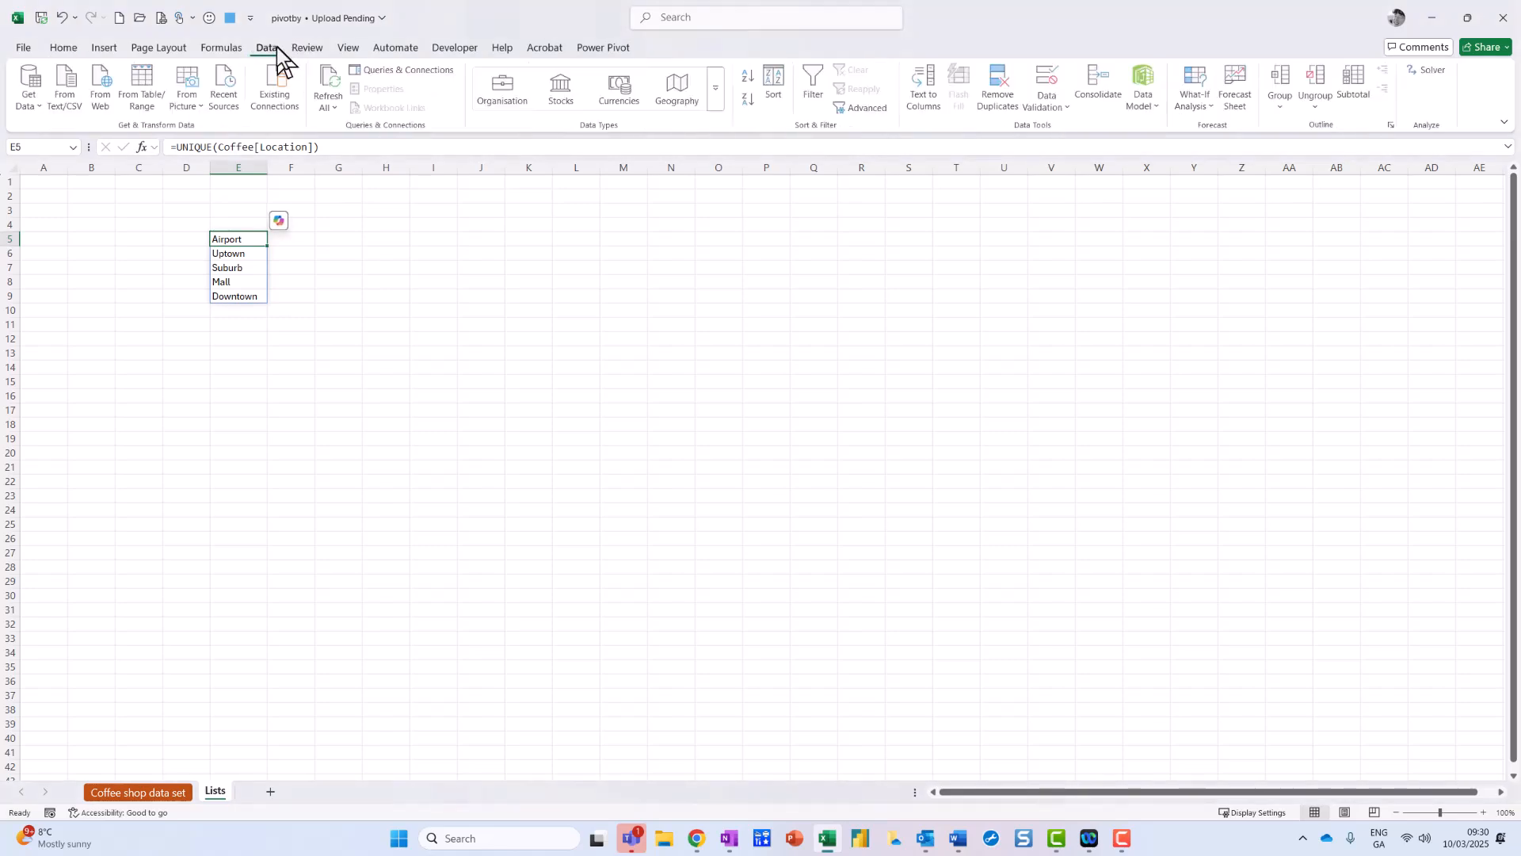
left_click(749, 77)
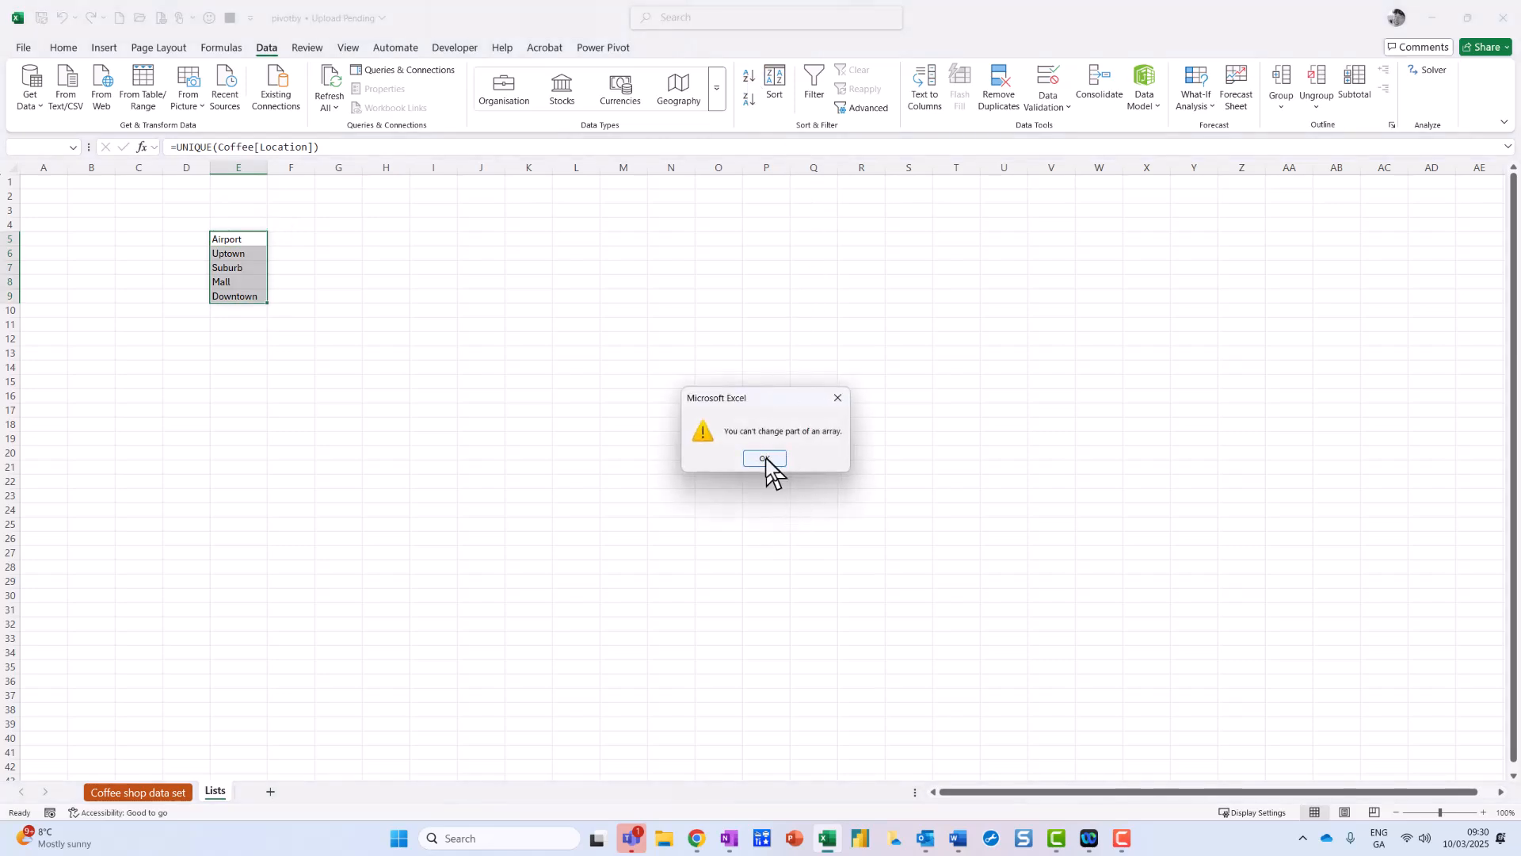
left_click(765, 459)
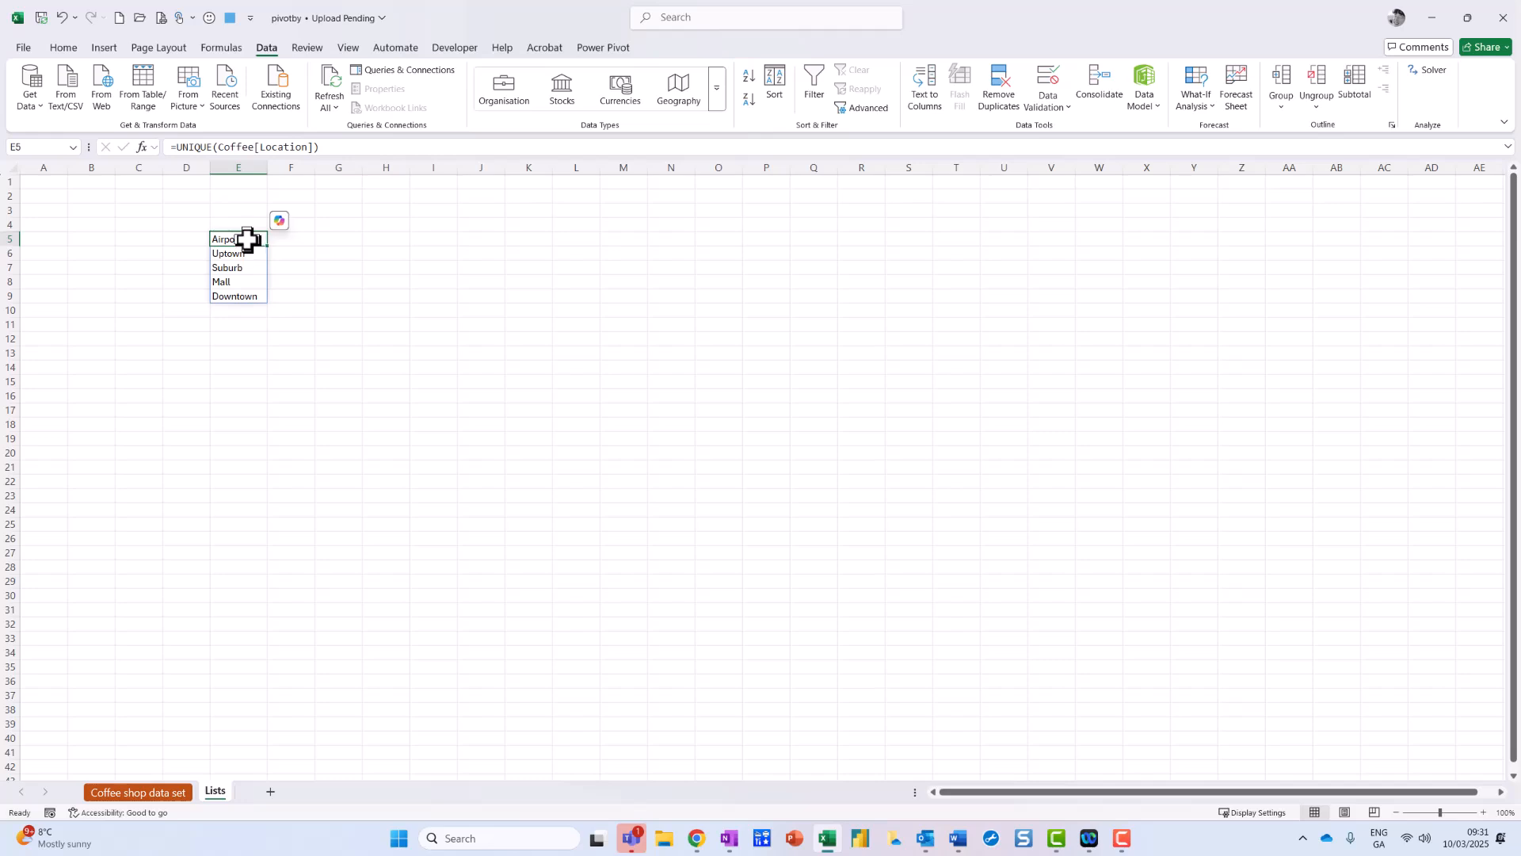
Step: Change E5 to =SORT(UNIQUE(Coffee[Location]),,1) so the locations sort ascending
left_click(173, 148)
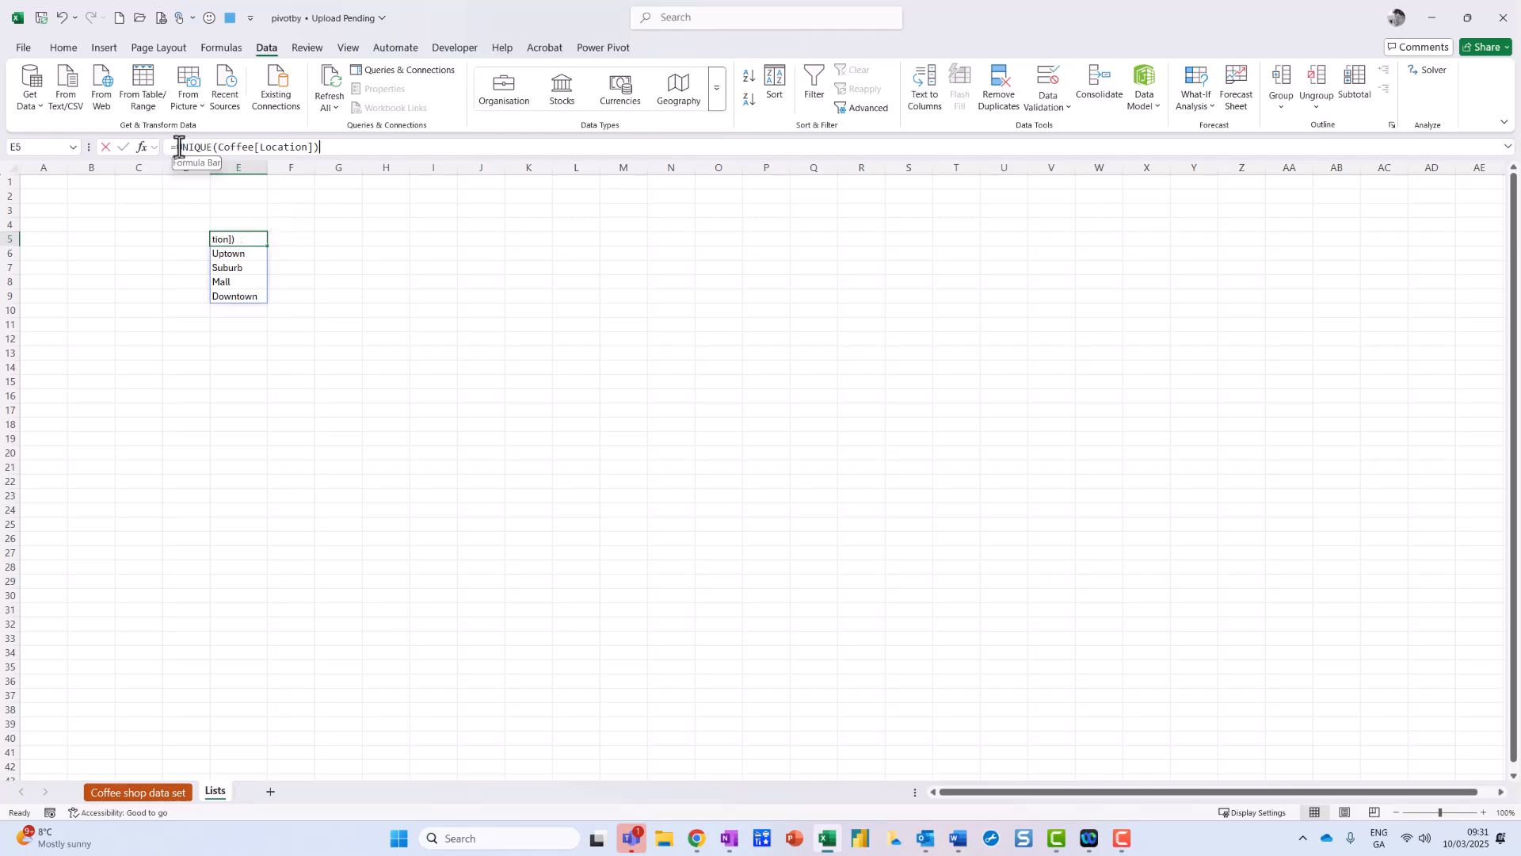
type("sort")
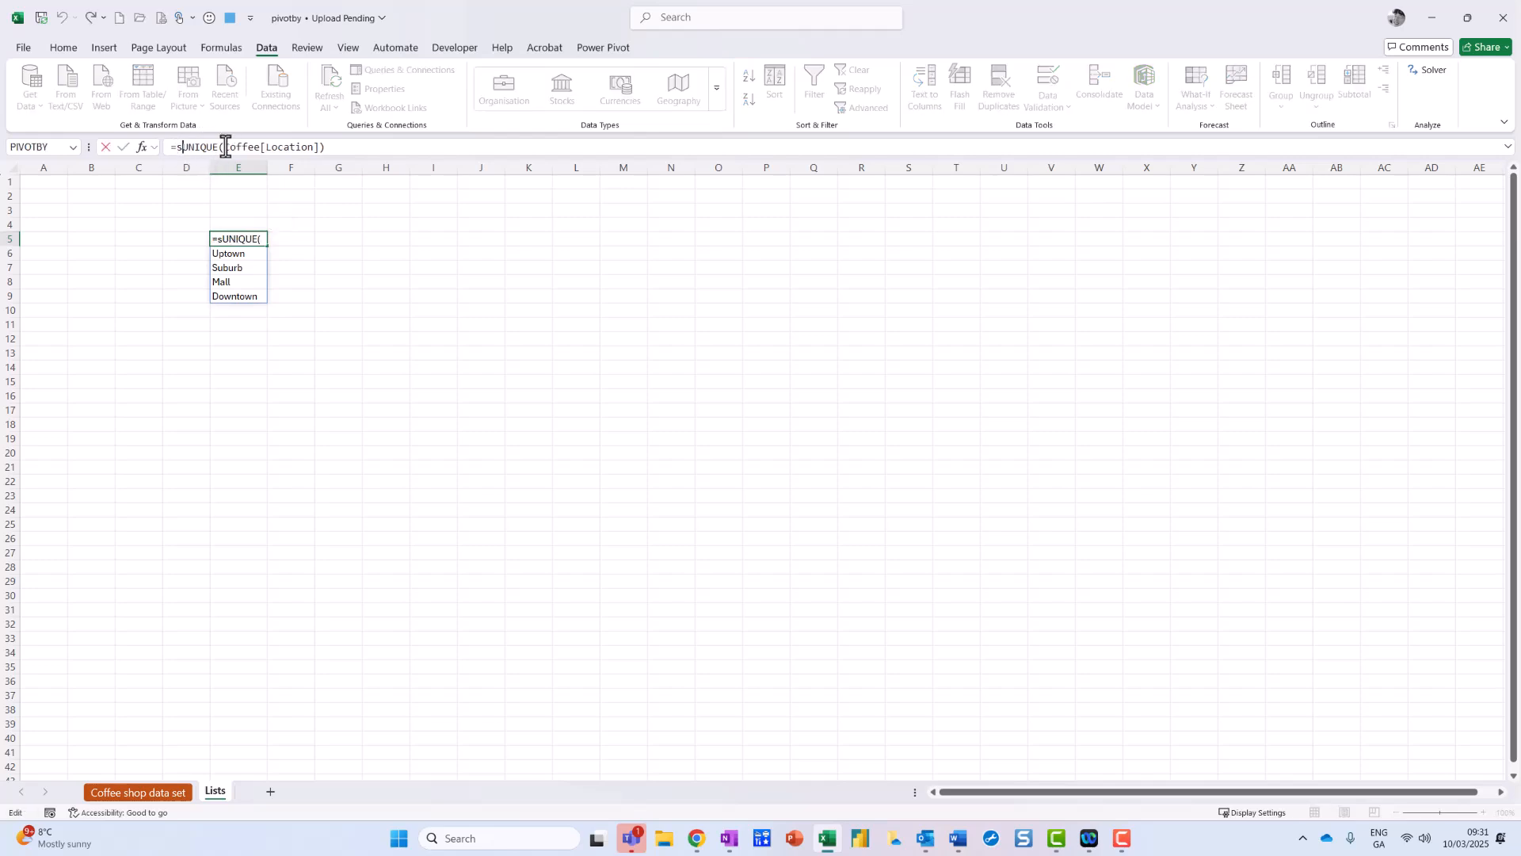
type("(")
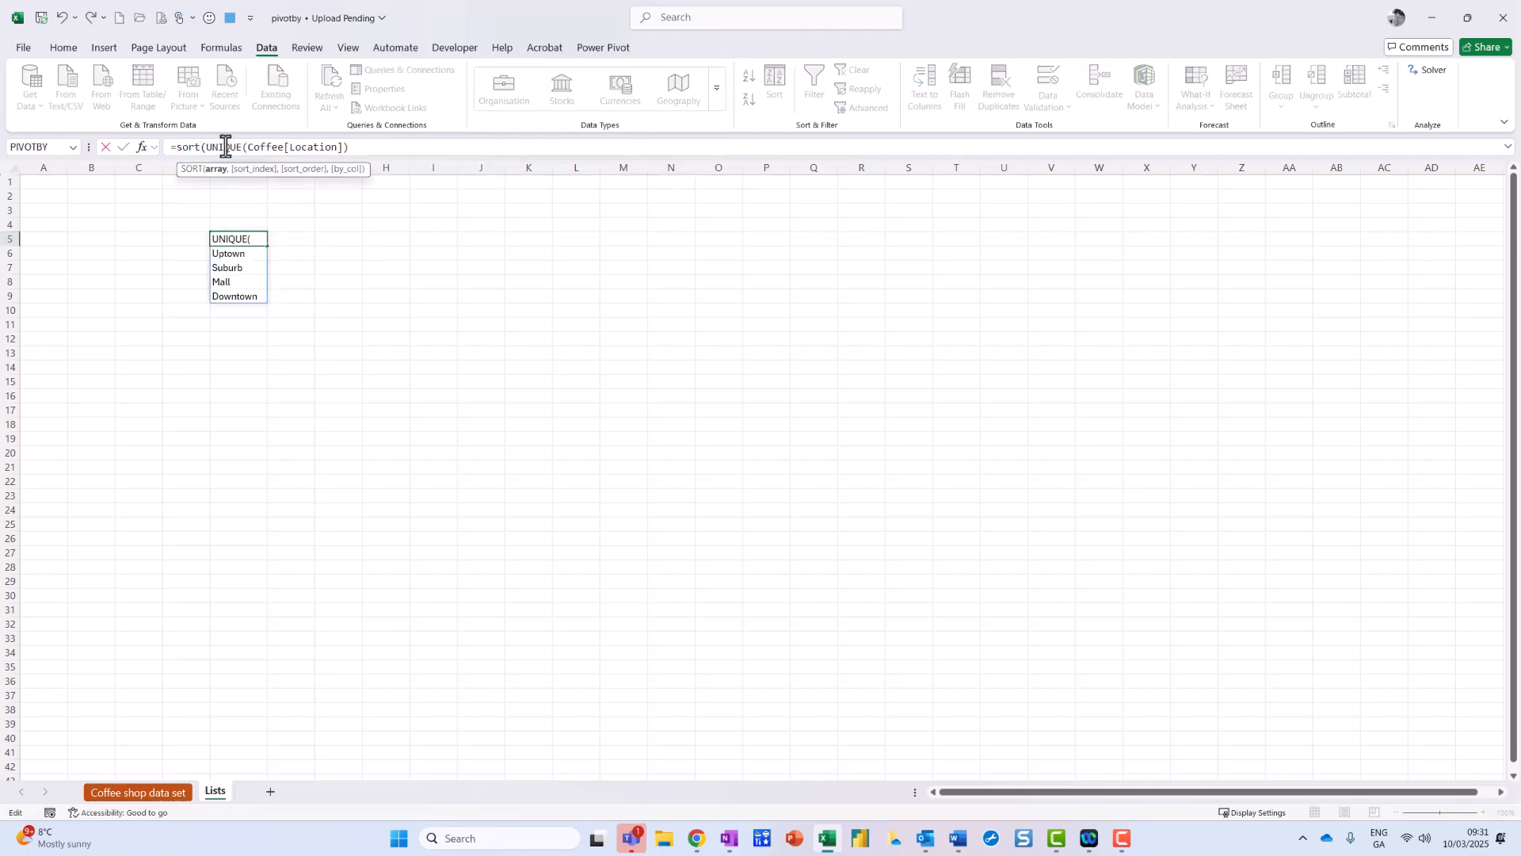
left_click(374, 146)
type(",")
type(",")
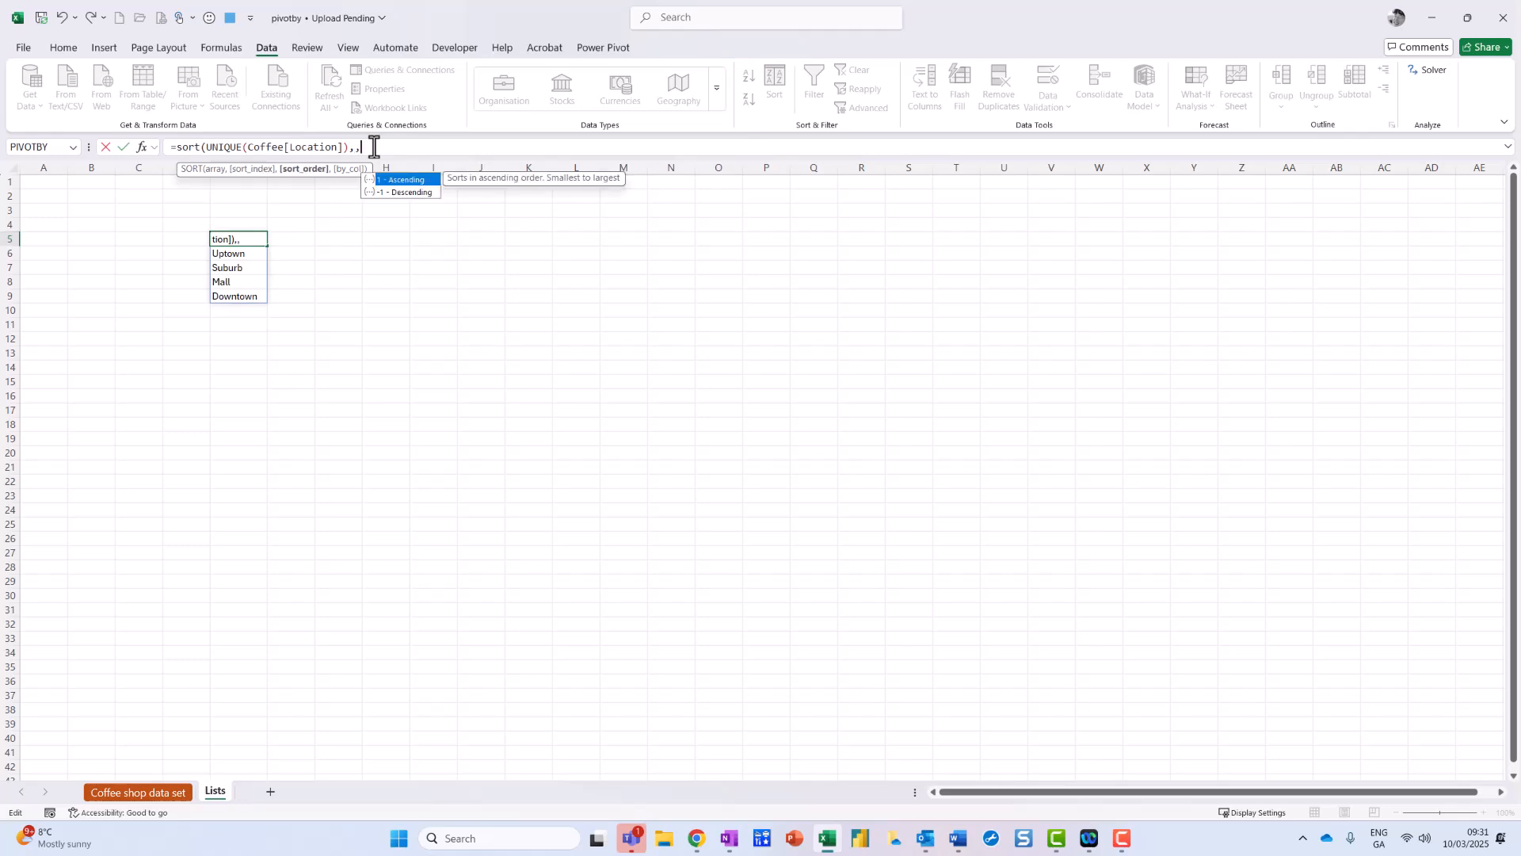
type("1")
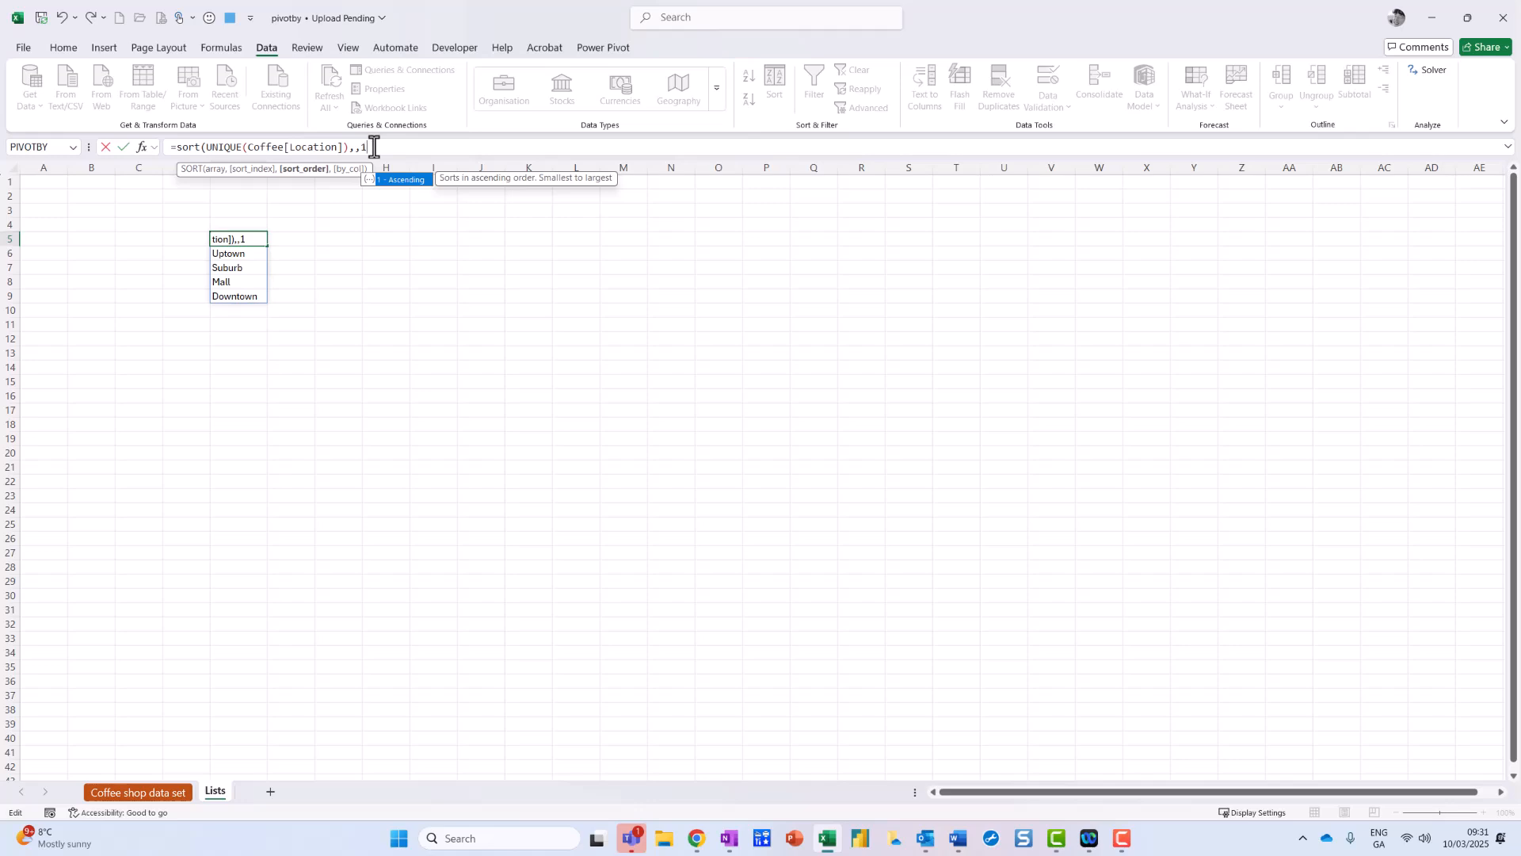
type(")")
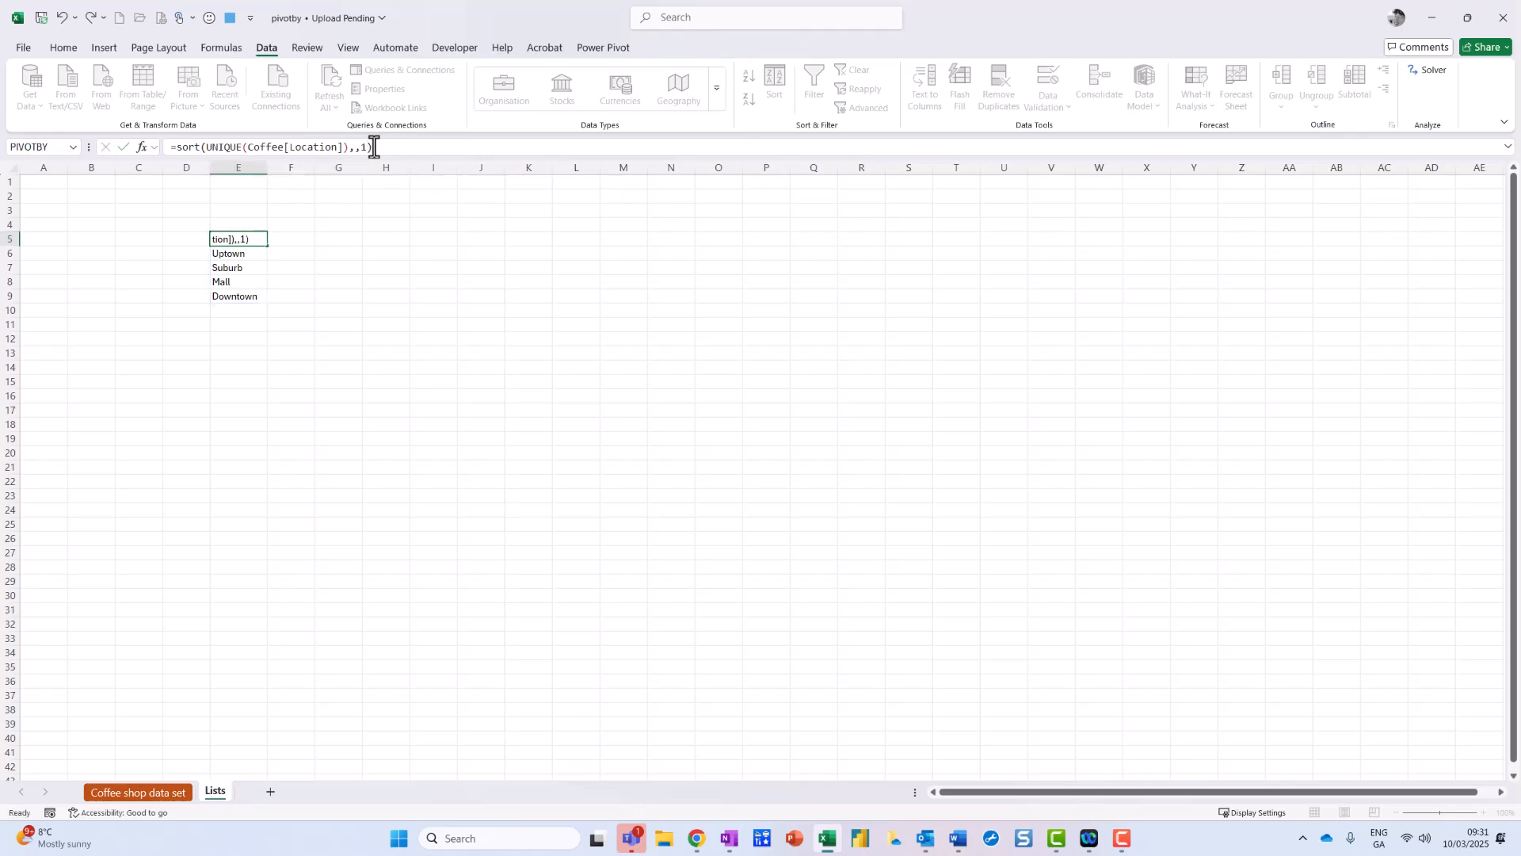
key("Return")
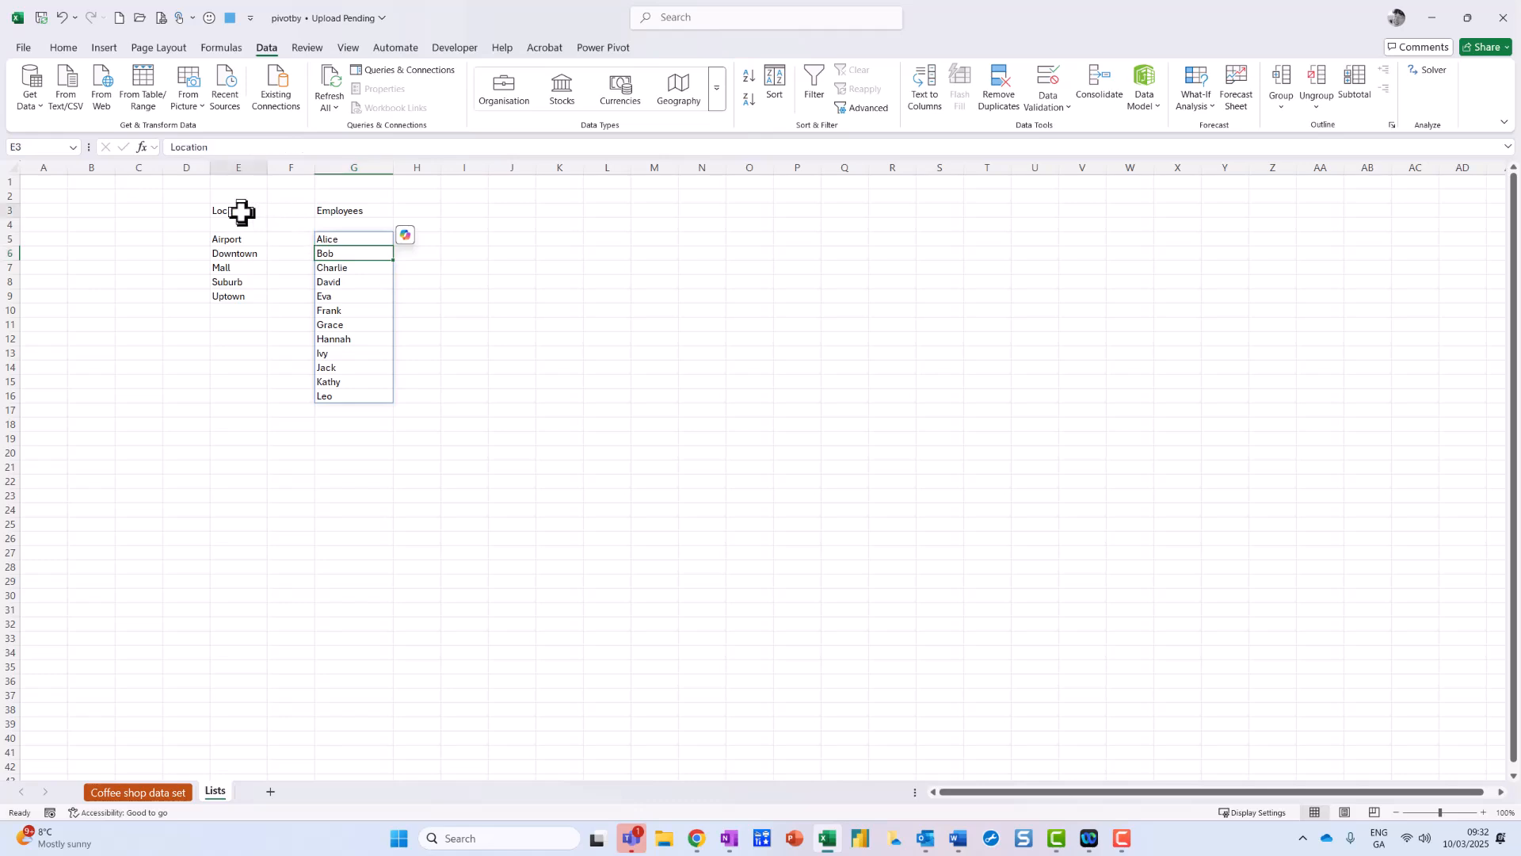
Step: Return to the top of the Coffee shop data set sheet and select Location input cell Q2
left_click(250, 210)
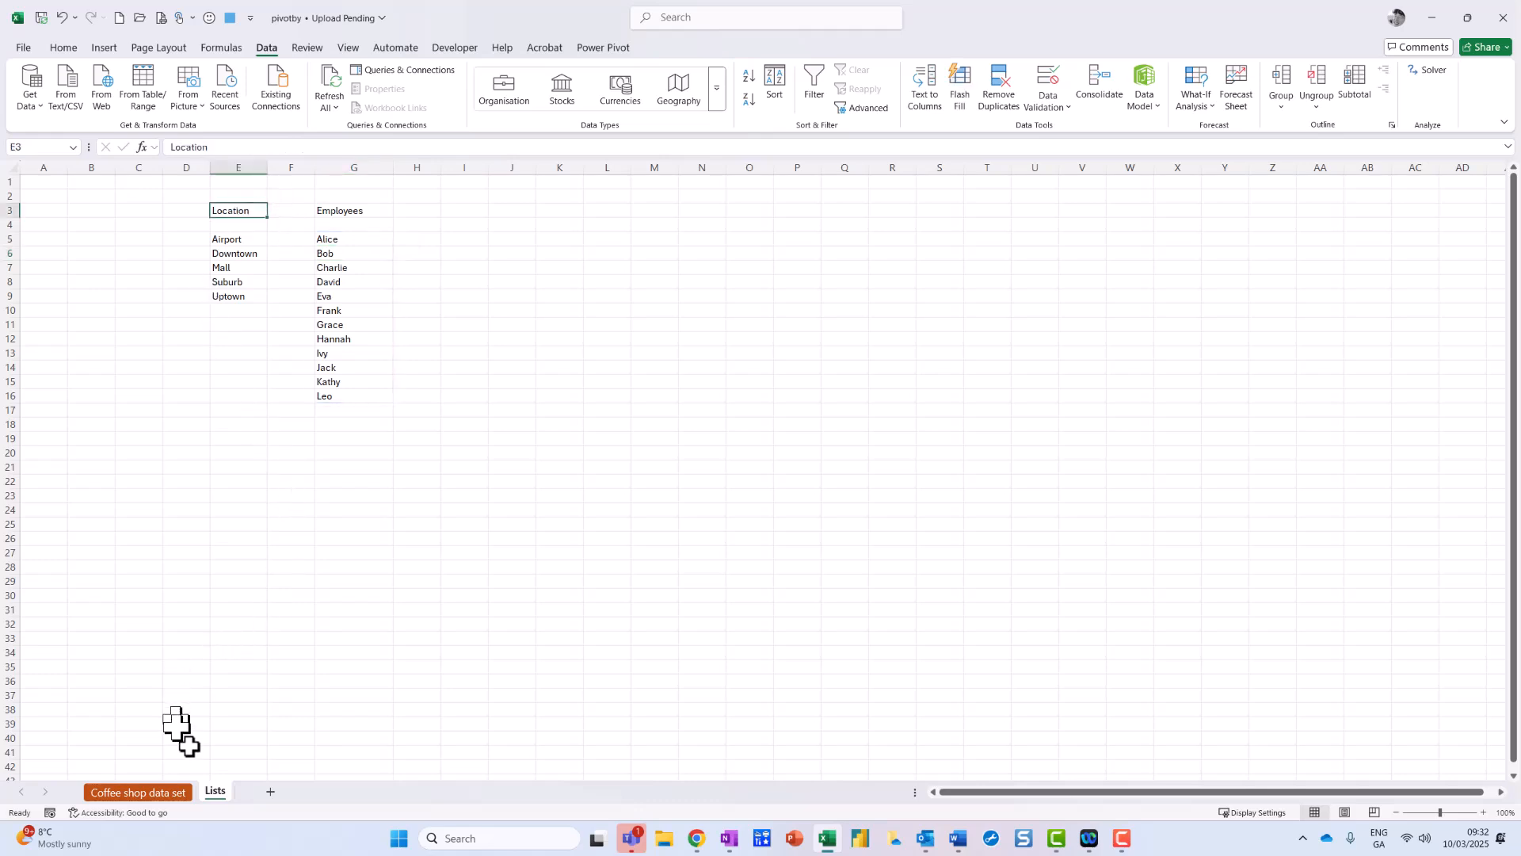
left_click(156, 791)
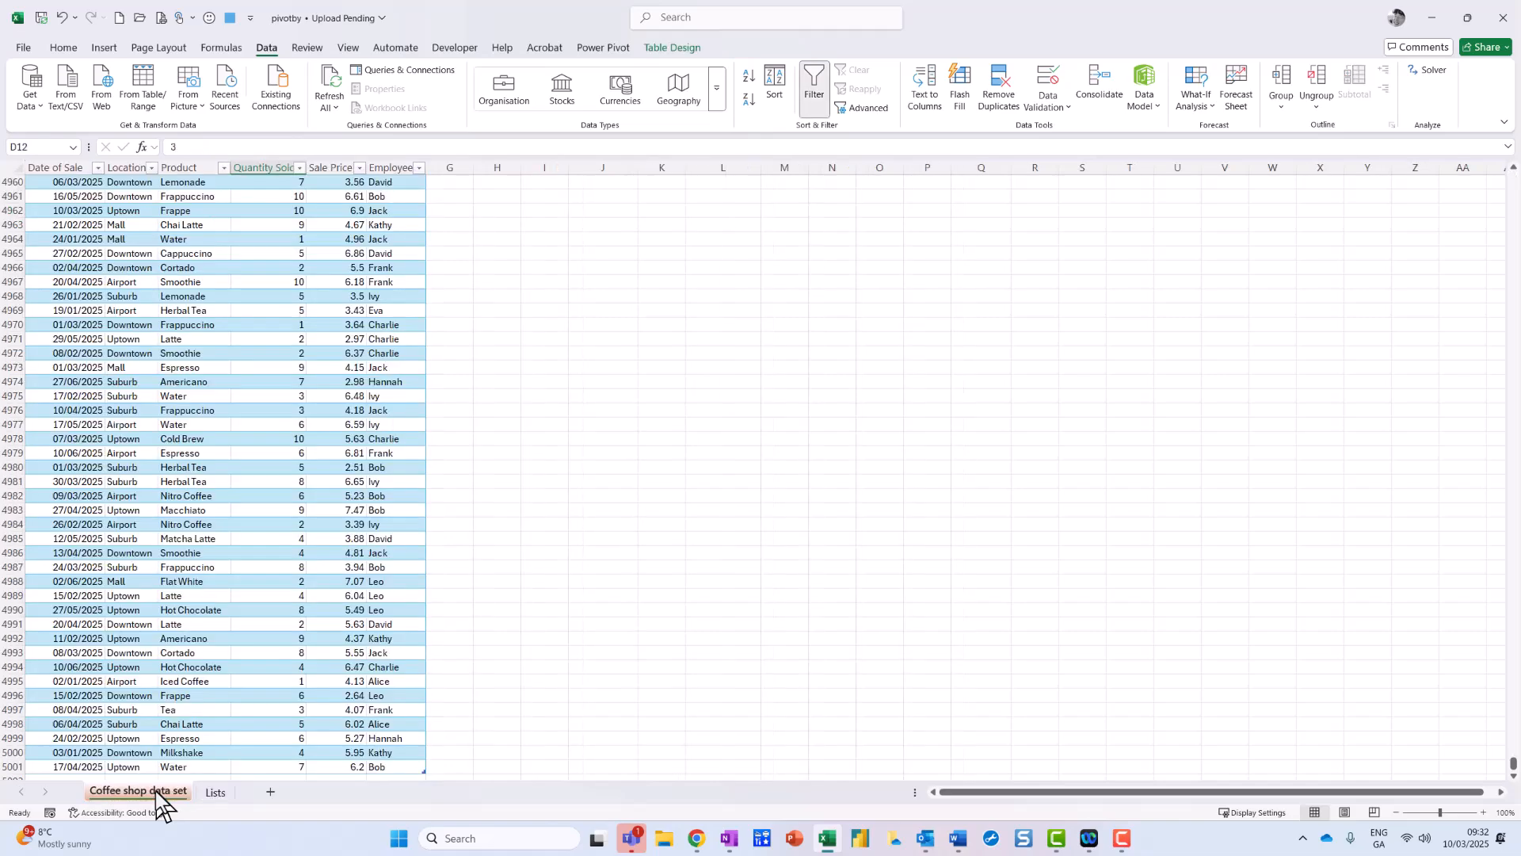
scroll(666, 376, "up", 7)
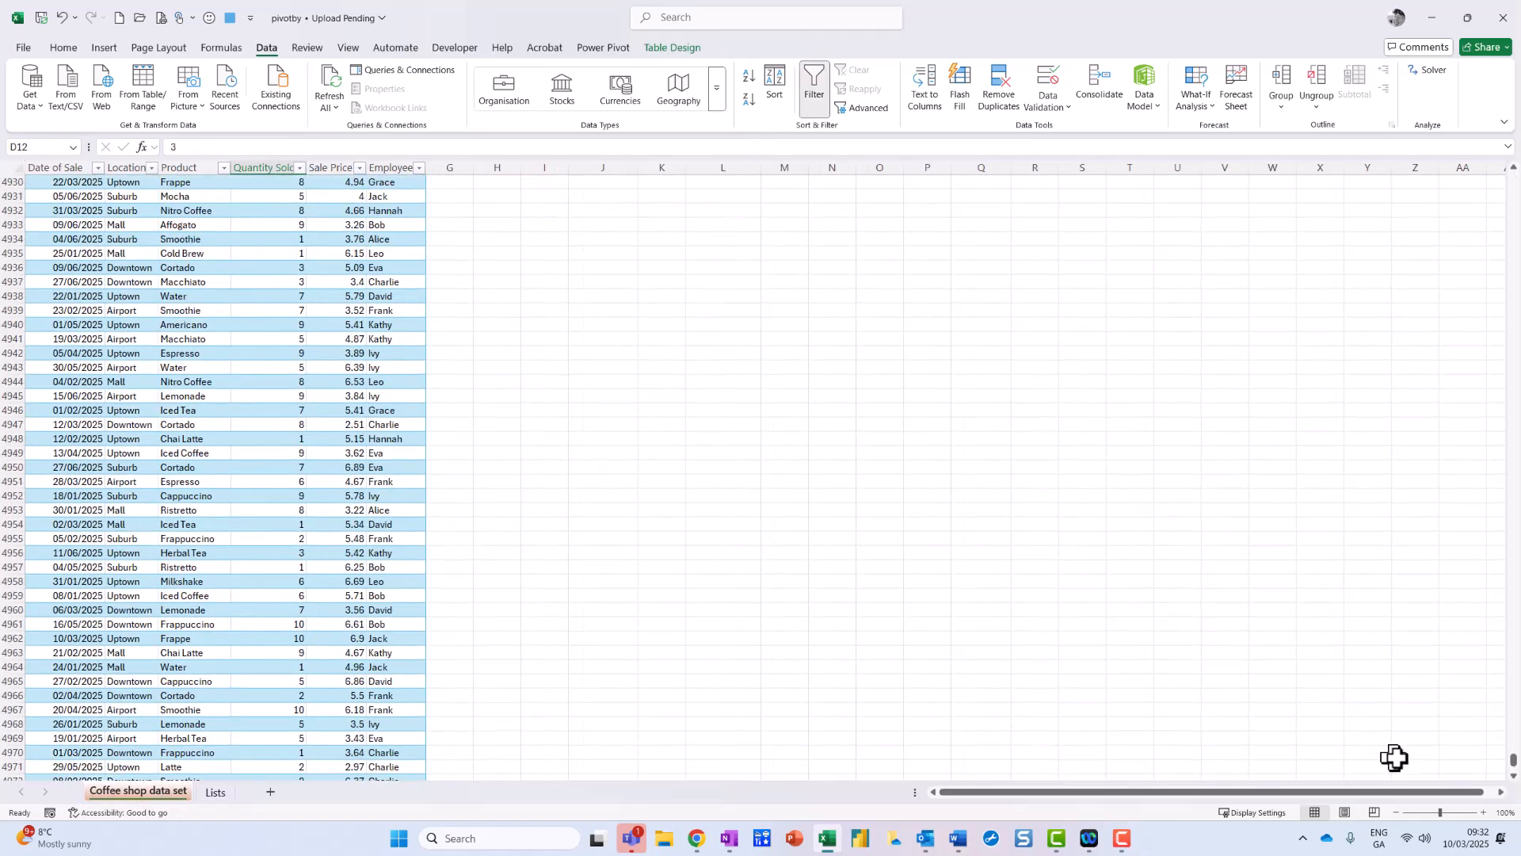
left_click_drag(1514, 760, 1513, 134)
left_click(985, 195)
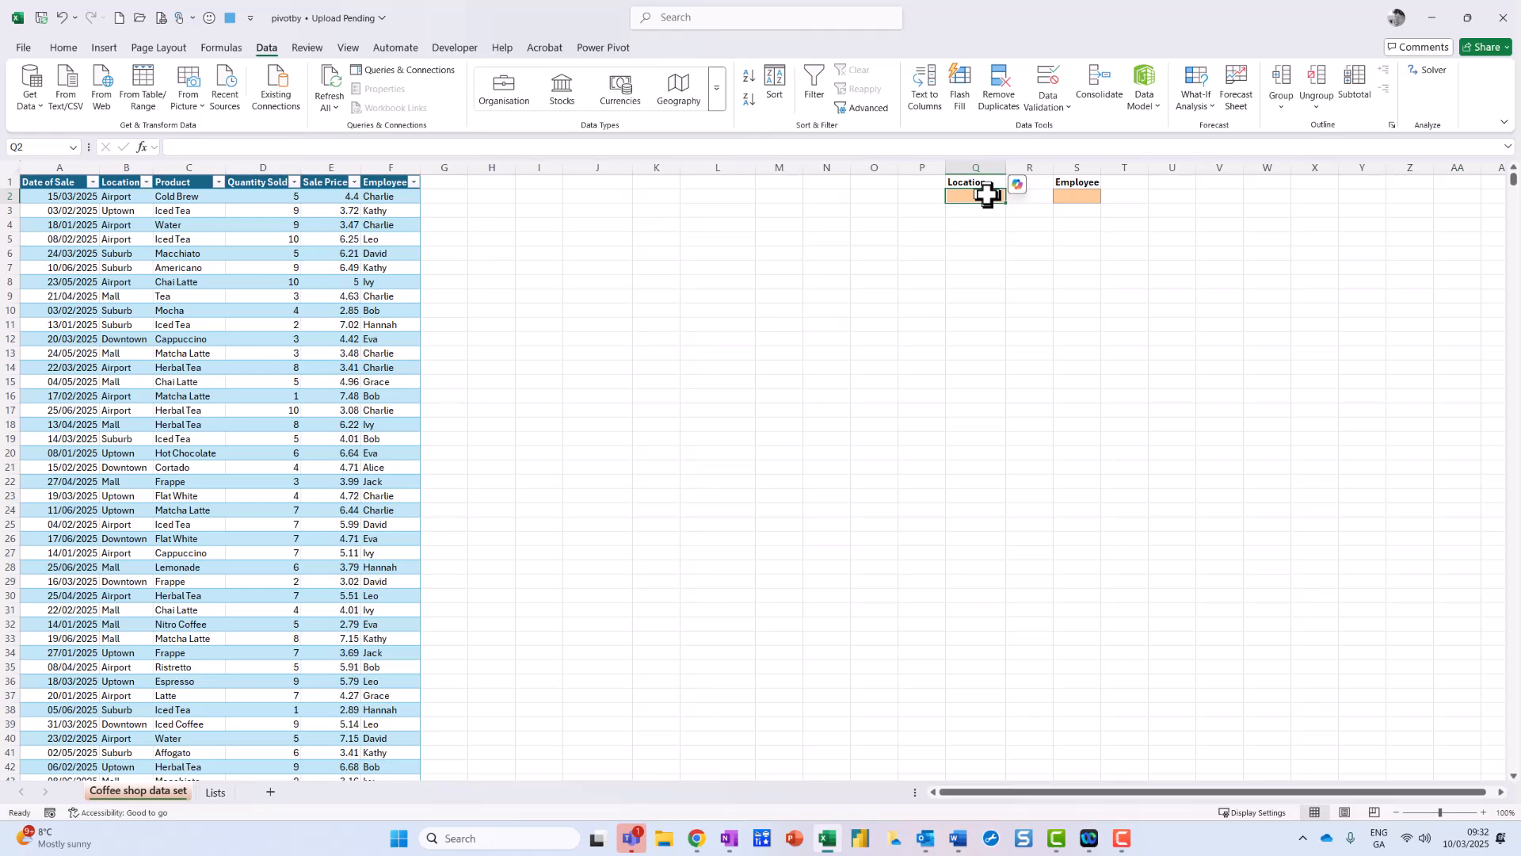
Step: On the Lists sheet, name the spilled location list 'Location'
left_click(213, 792)
left_click_drag(252, 238, 227, 295)
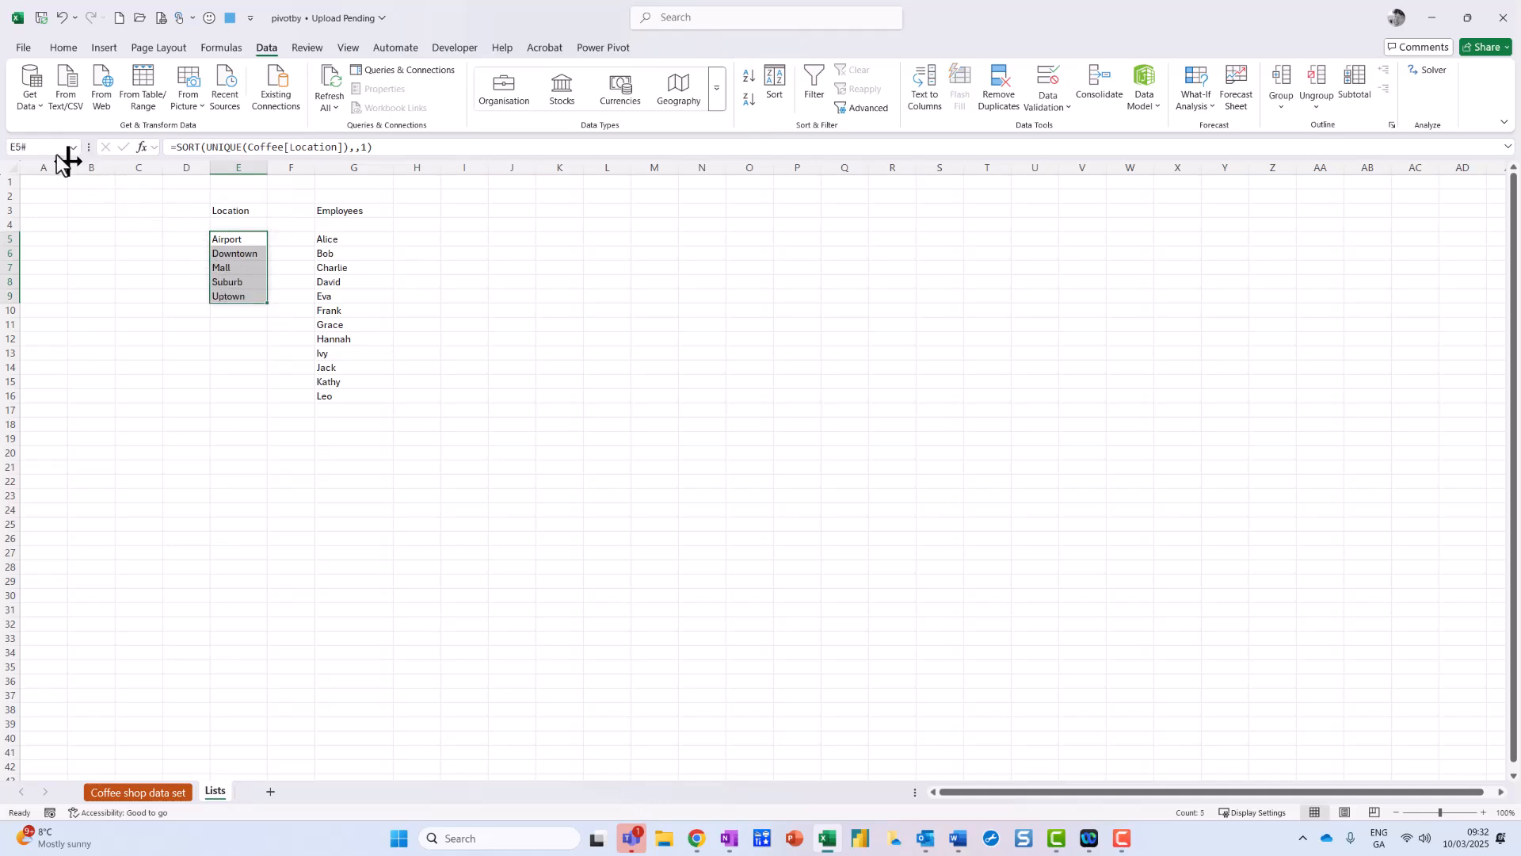
left_click(33, 147)
type("Location")
key("Return")
Step: Name the spilled employee list 'Employees' and go back to the Coffee shop data set sheet
left_click_drag(328, 238, 330, 397)
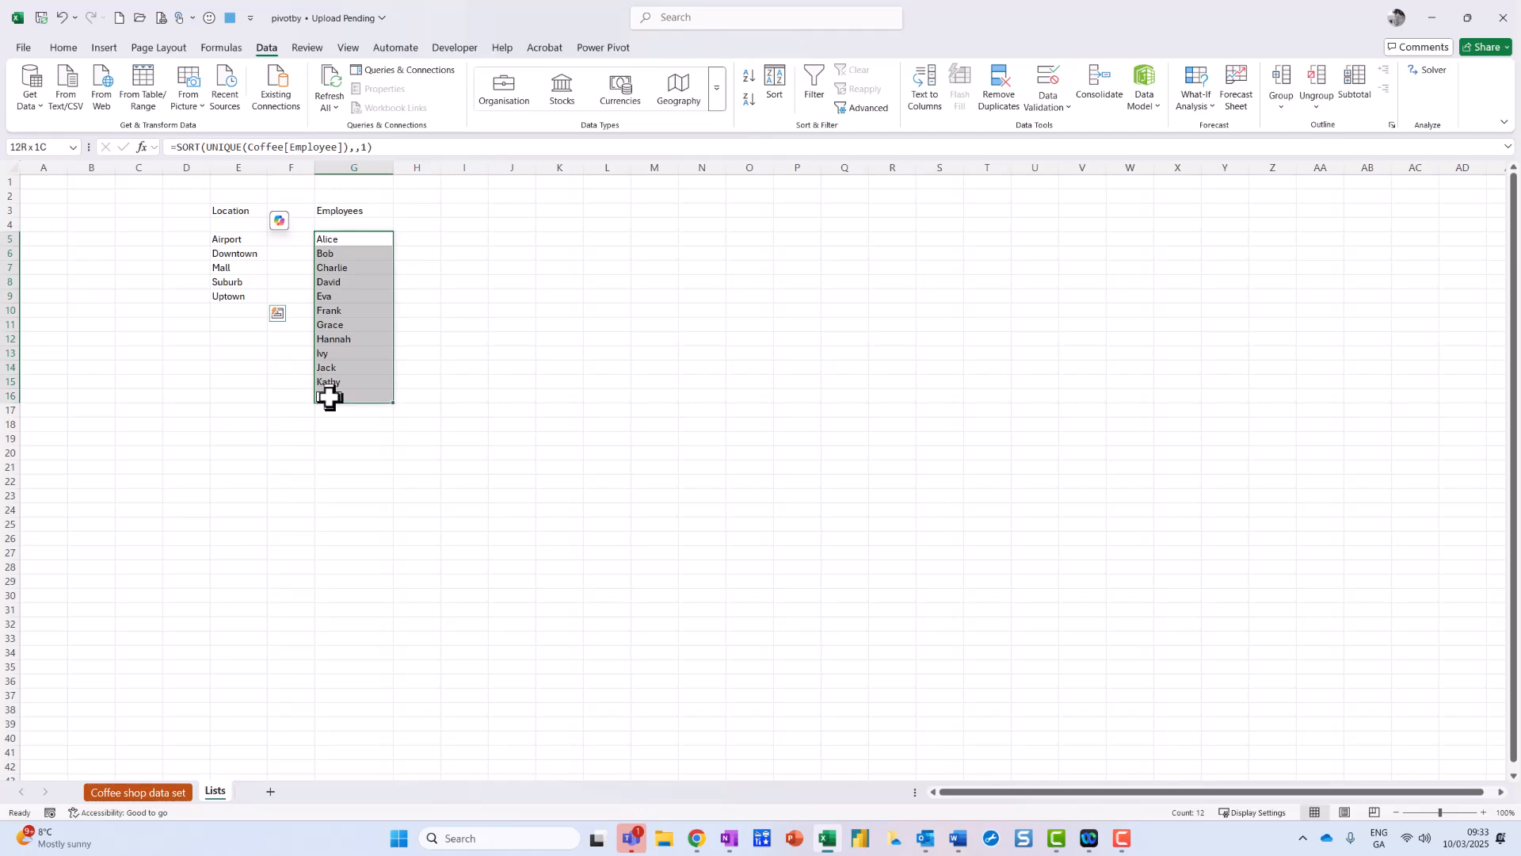
left_click(52, 147)
type("Employees")
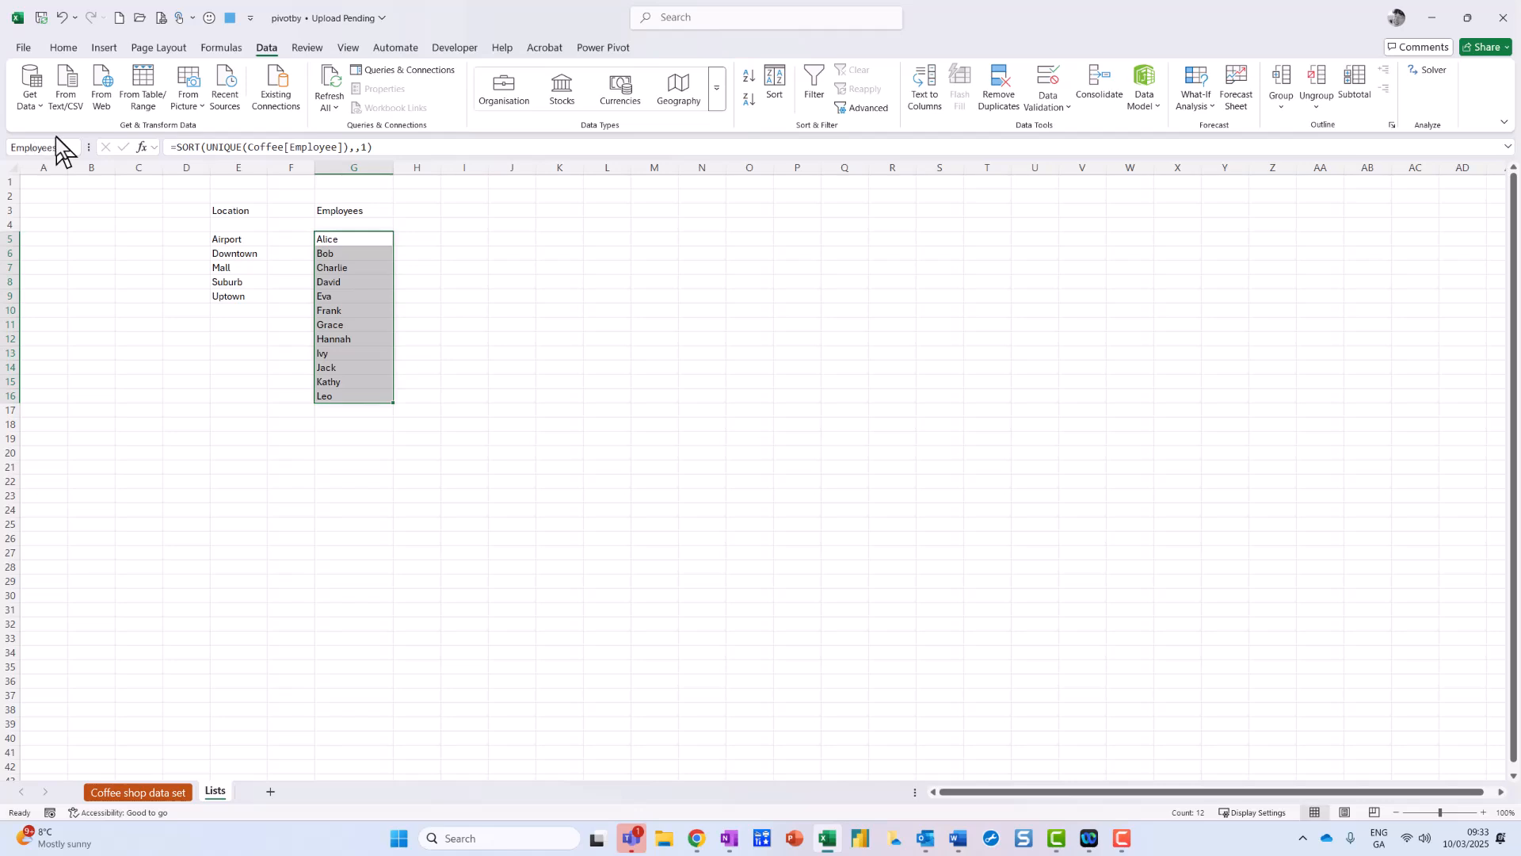
key("Return")
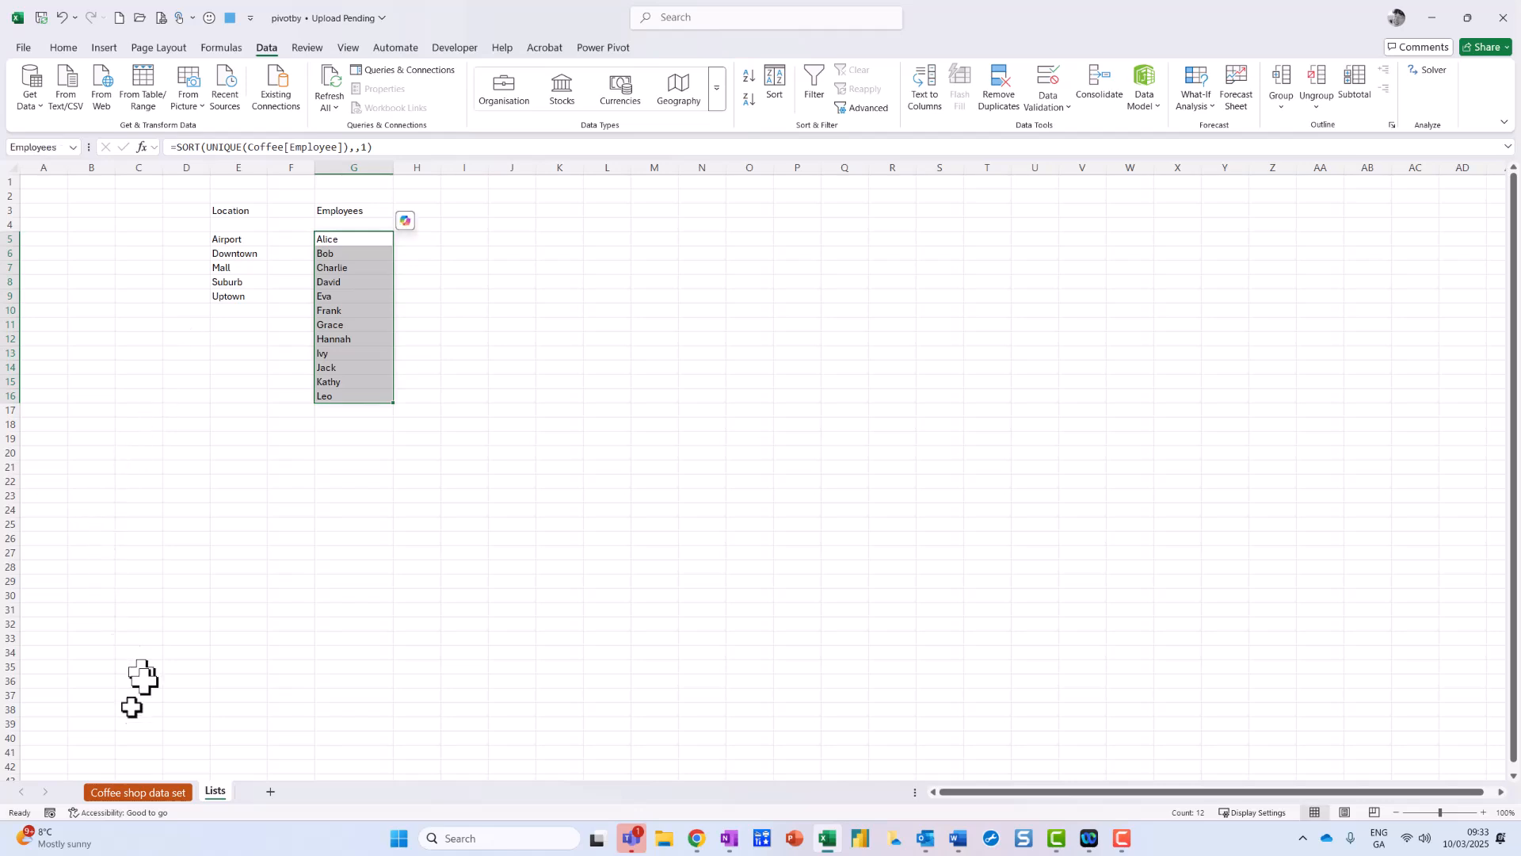
left_click(174, 792)
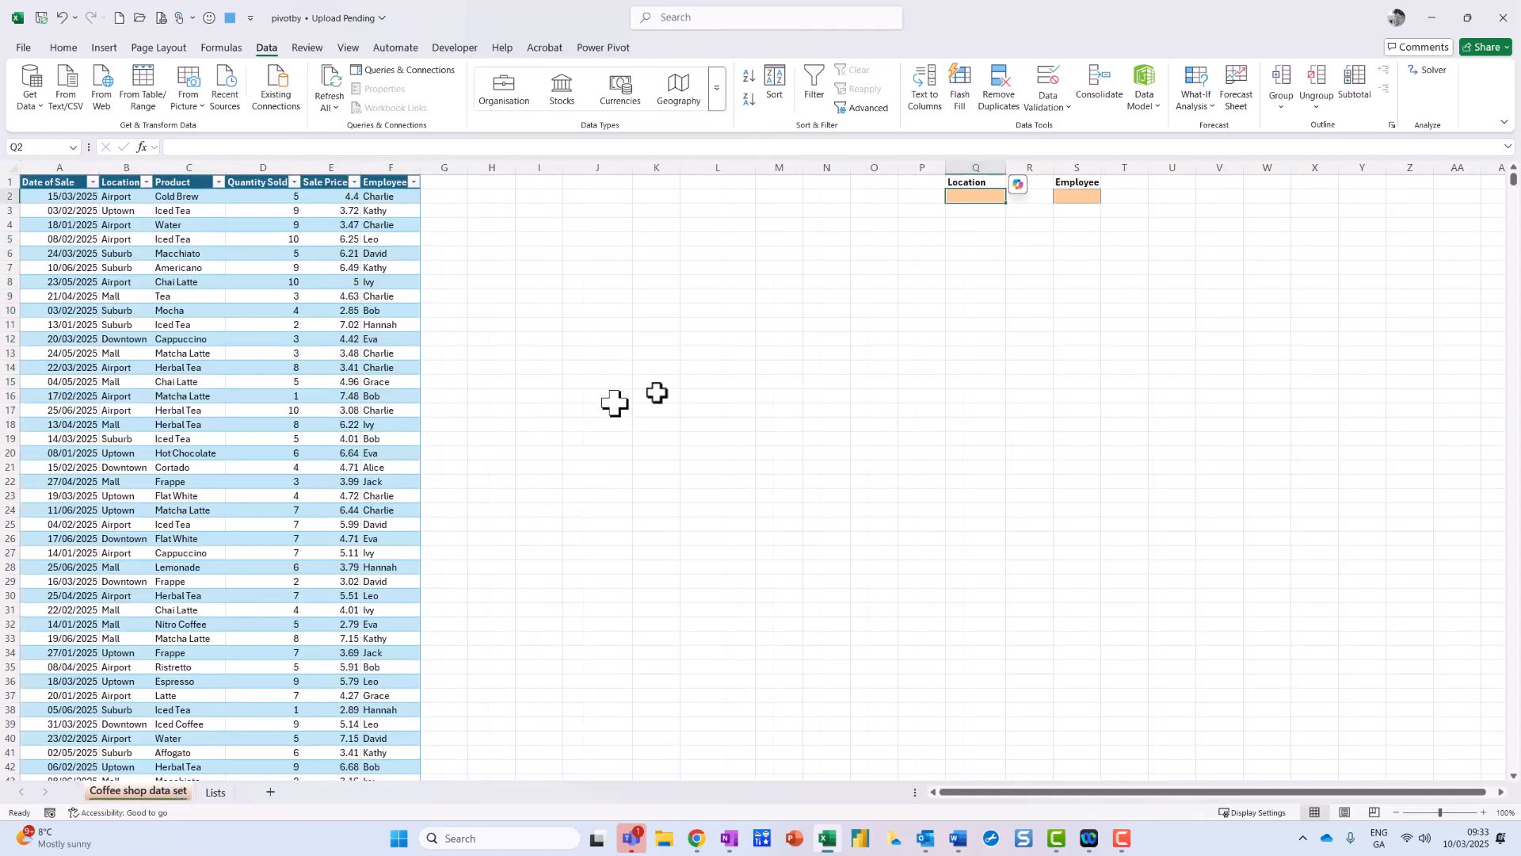
Step: Select input cell Q2 and bring up its Data Validation settings
key("ctrl+2")
left_click_drag(1004, 165, 904, 177)
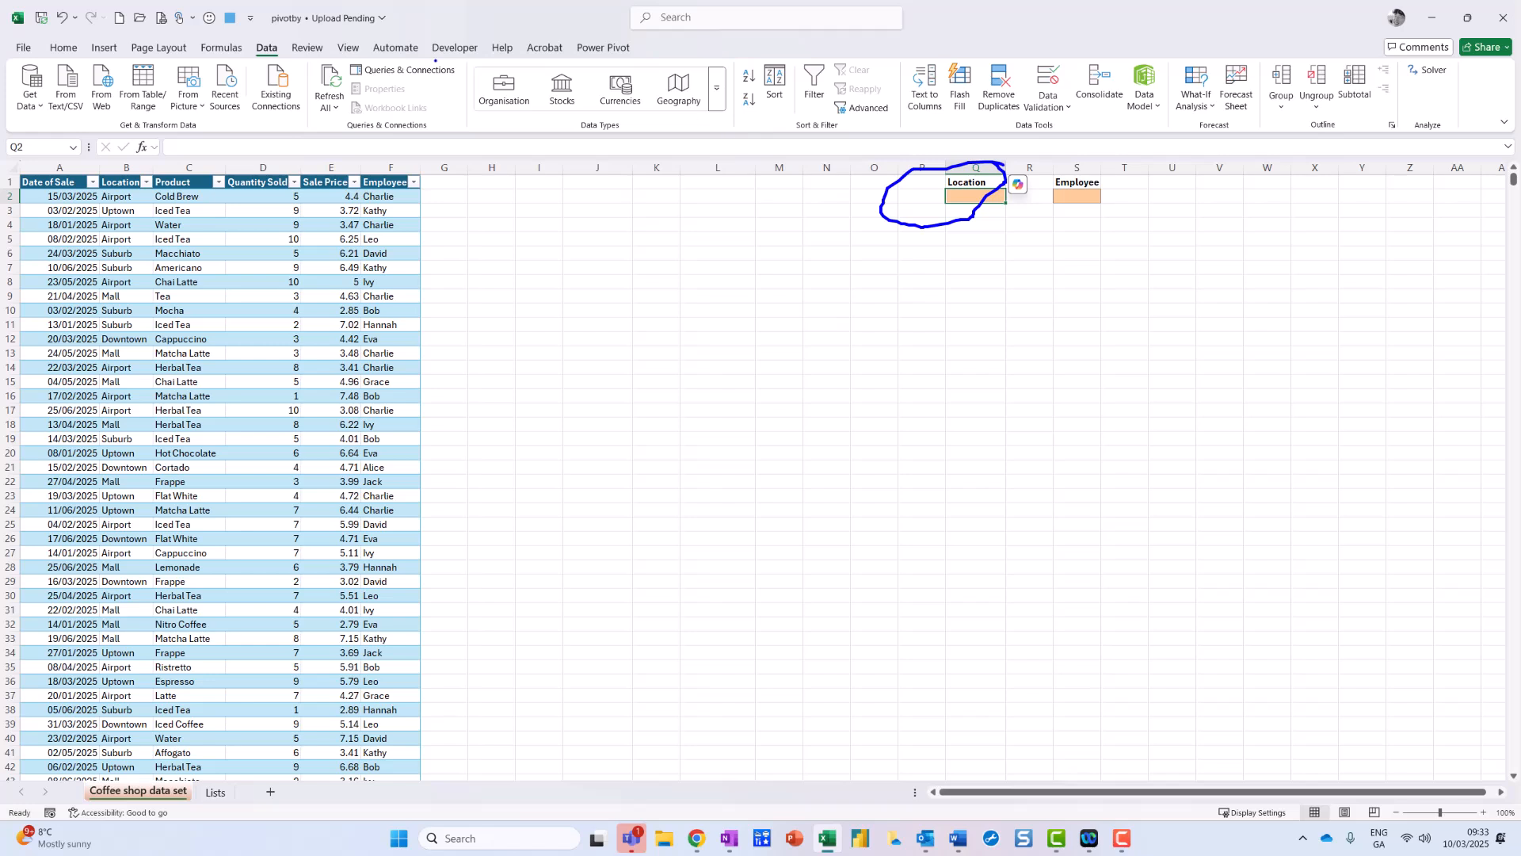
mouse_move(300, 40)
left_mouse_down()
mouse_move(231, 41)
mouse_move(287, 16)
left_mouse_up()
mouse_move(1061, 60)
left_mouse_down()
mouse_move(1038, 66)
mouse_move(1078, 94)
mouse_move(1052, 52)
left_mouse_up()
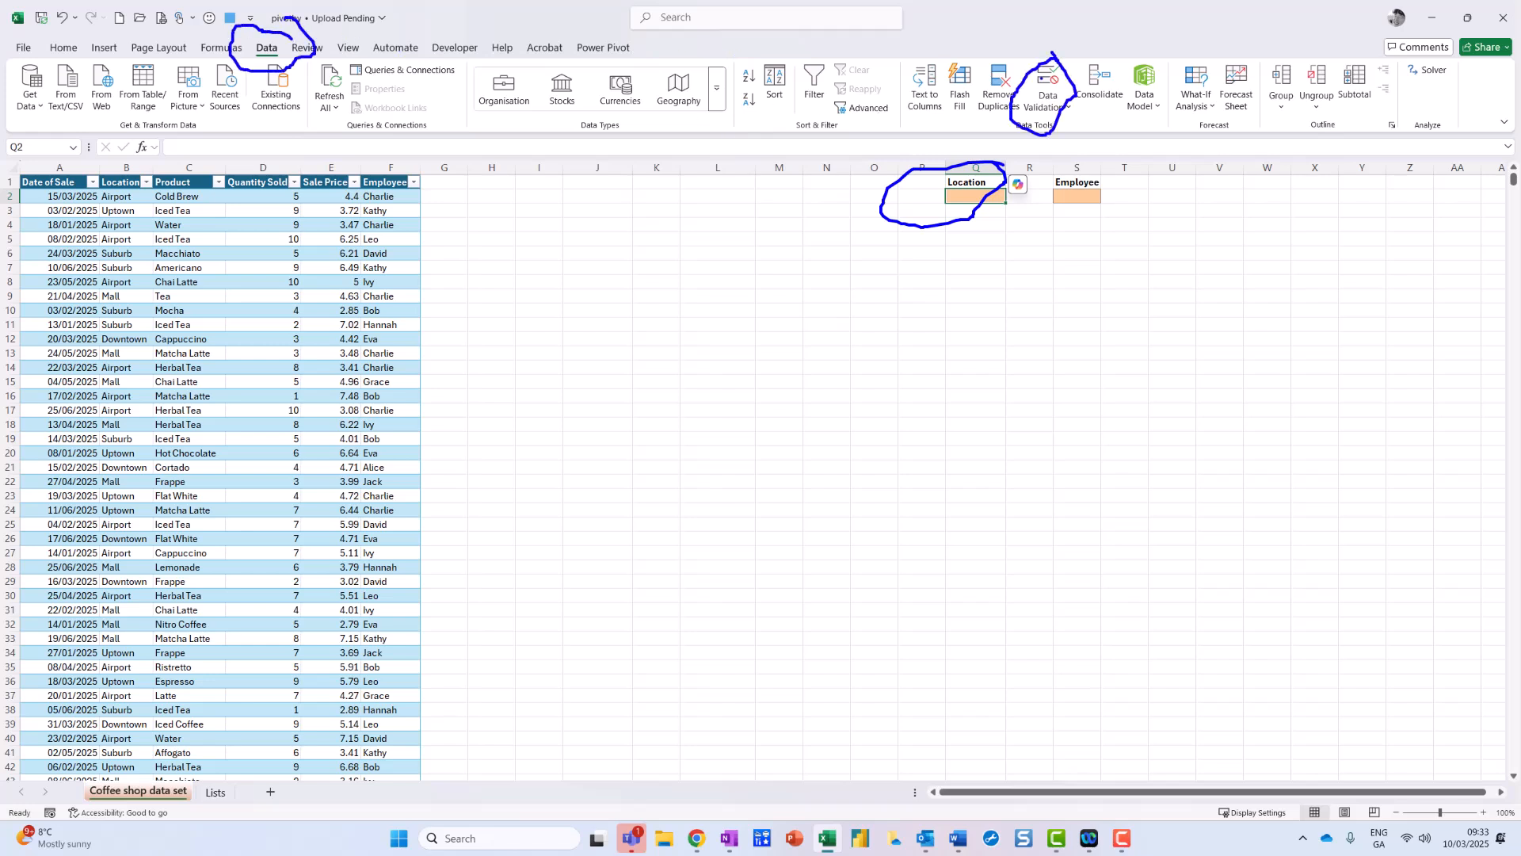
key("Escape")
left_click(1054, 107)
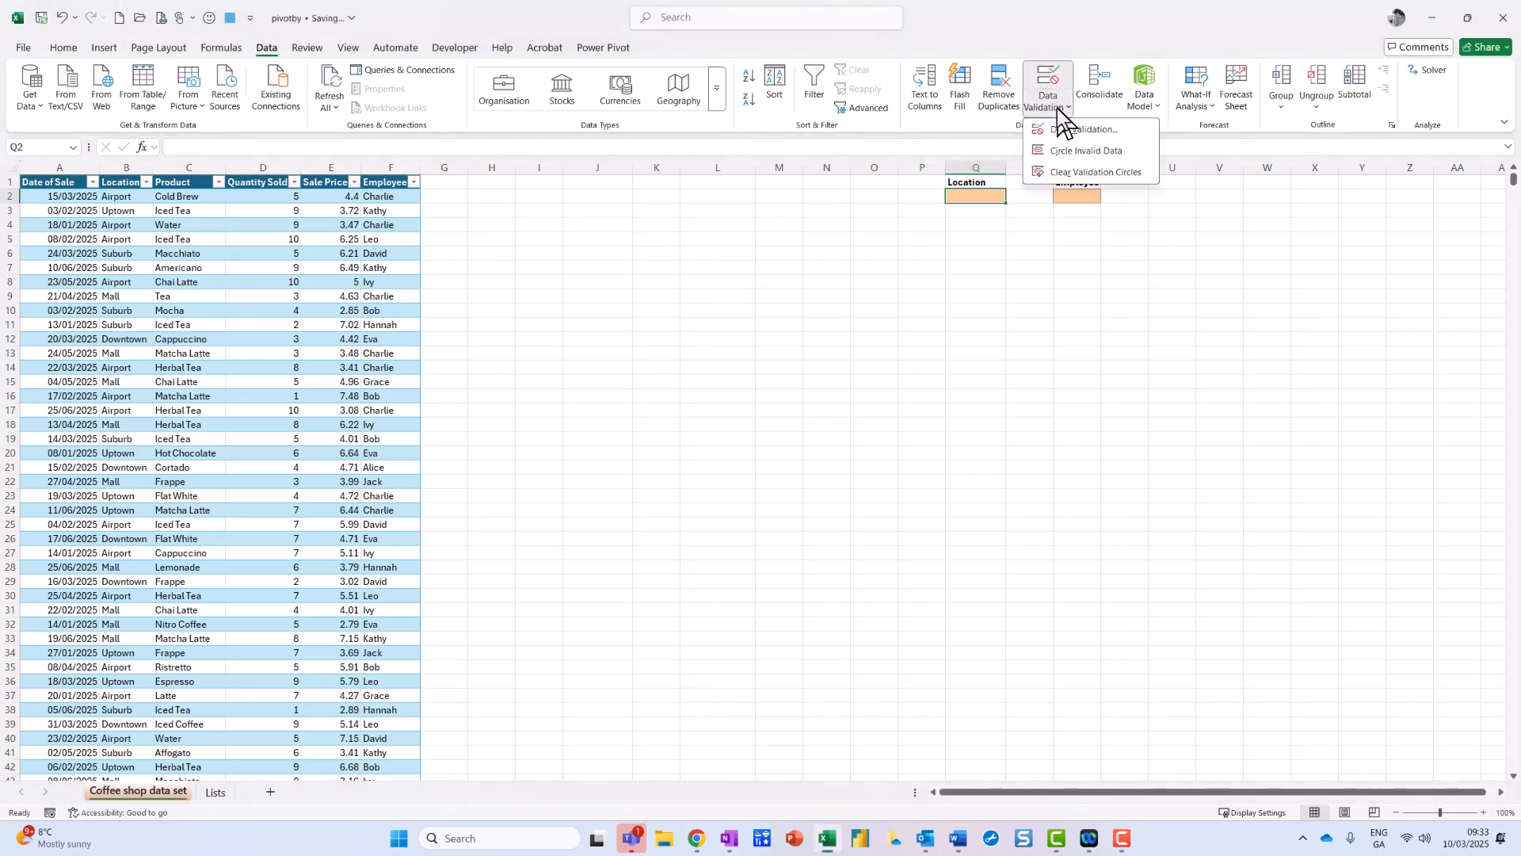
left_click(1060, 131)
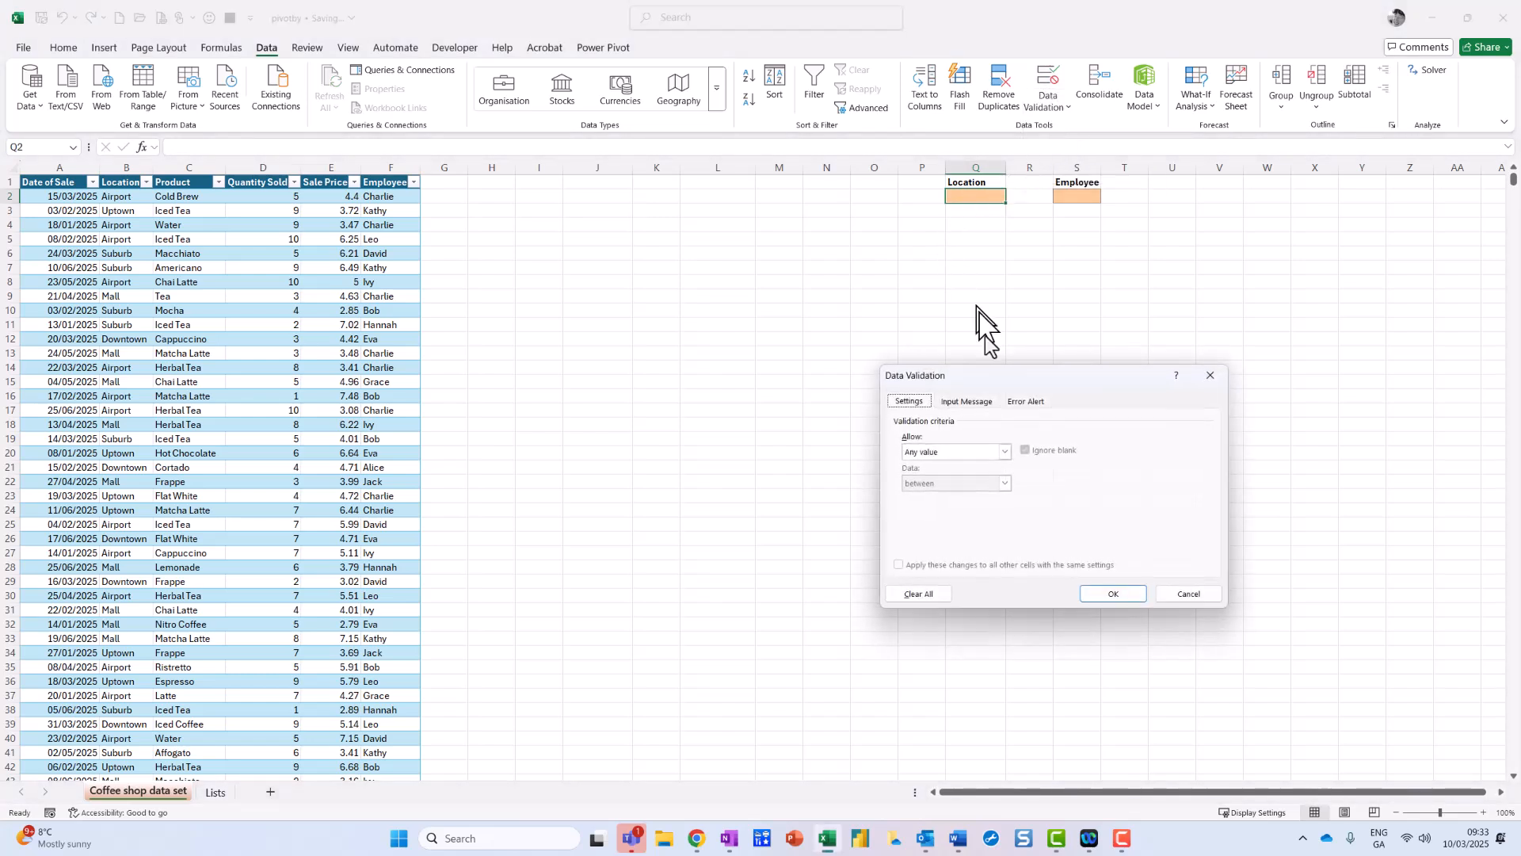
Step: Allow only a List for Q2, with the Employees named range as its source
left_click(1005, 453)
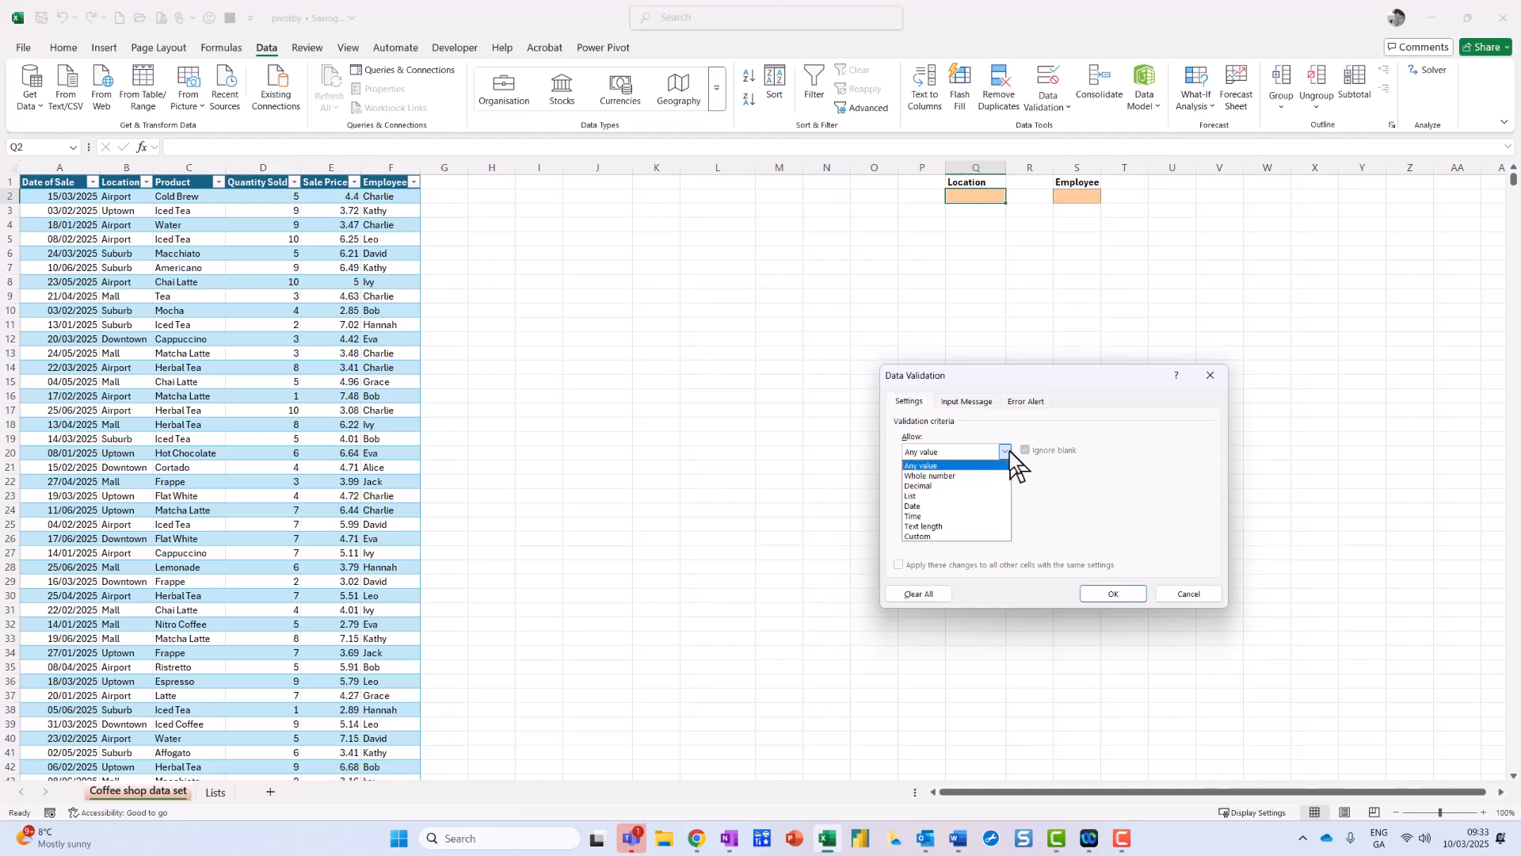
left_click(947, 496)
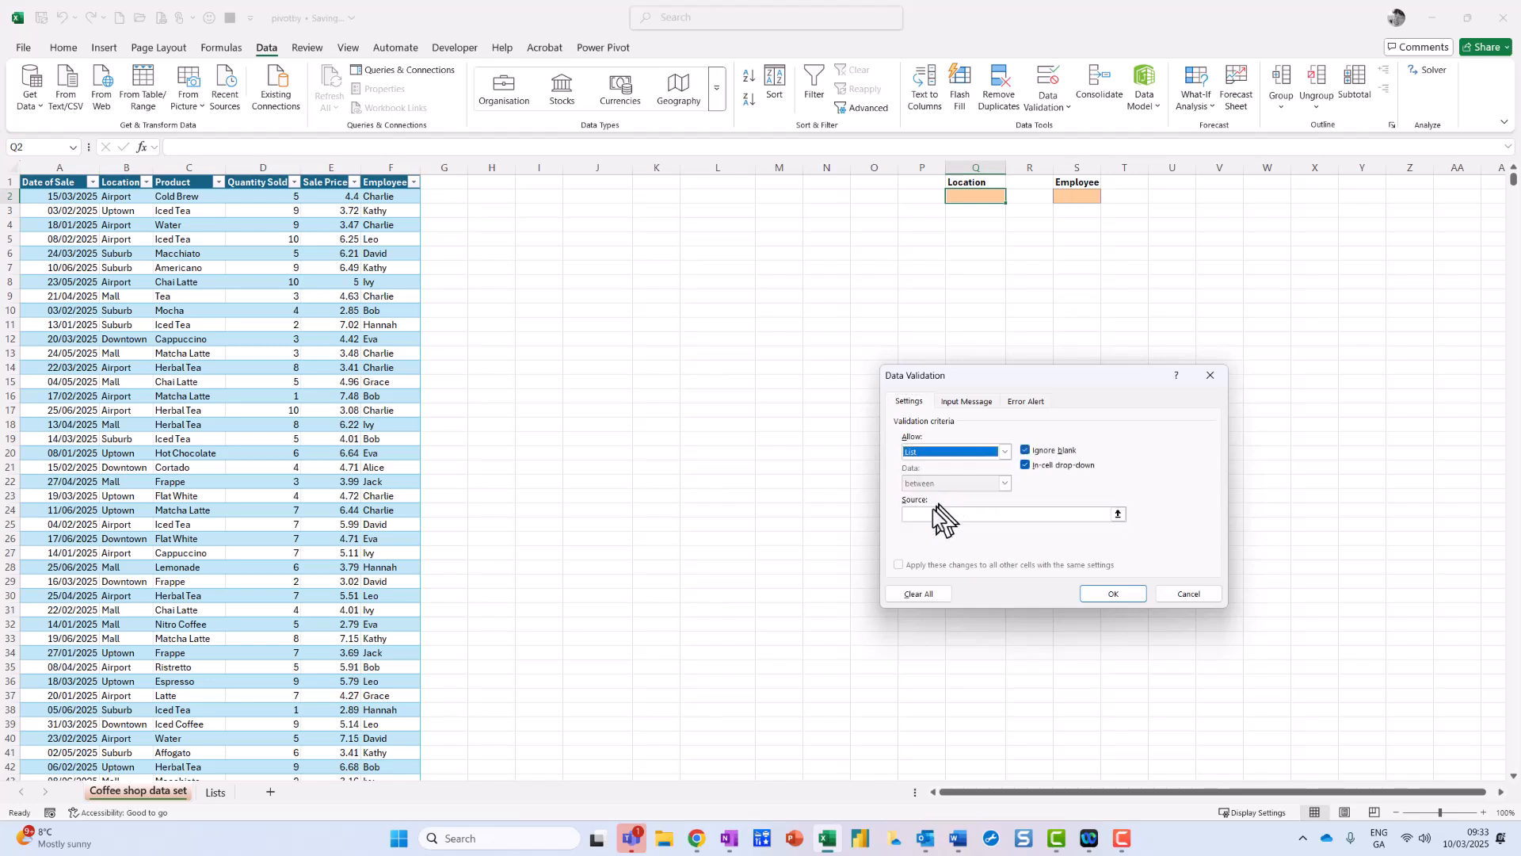
left_click(925, 515)
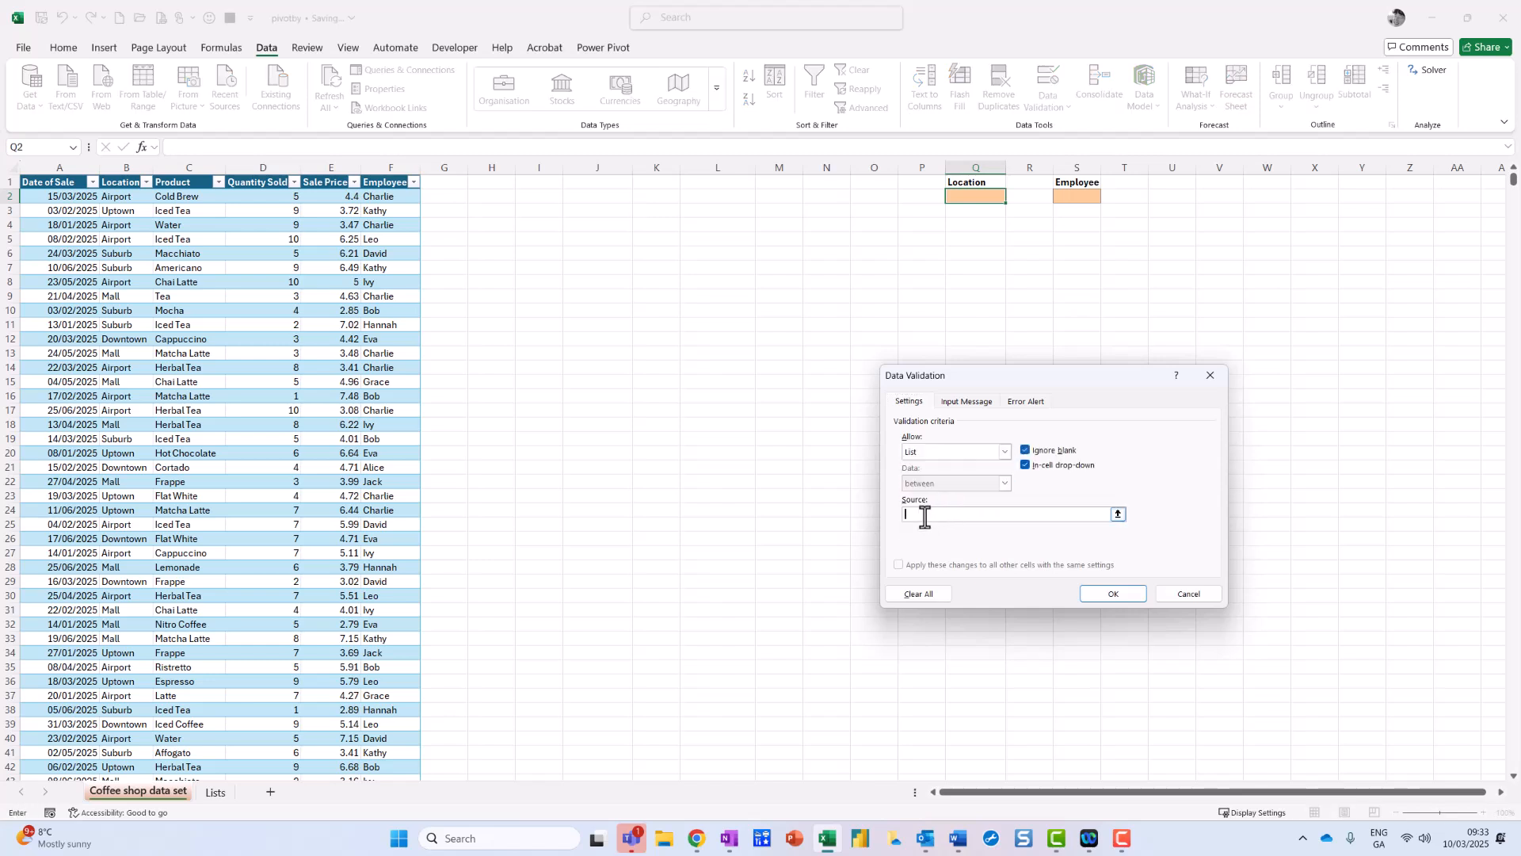
key("F3")
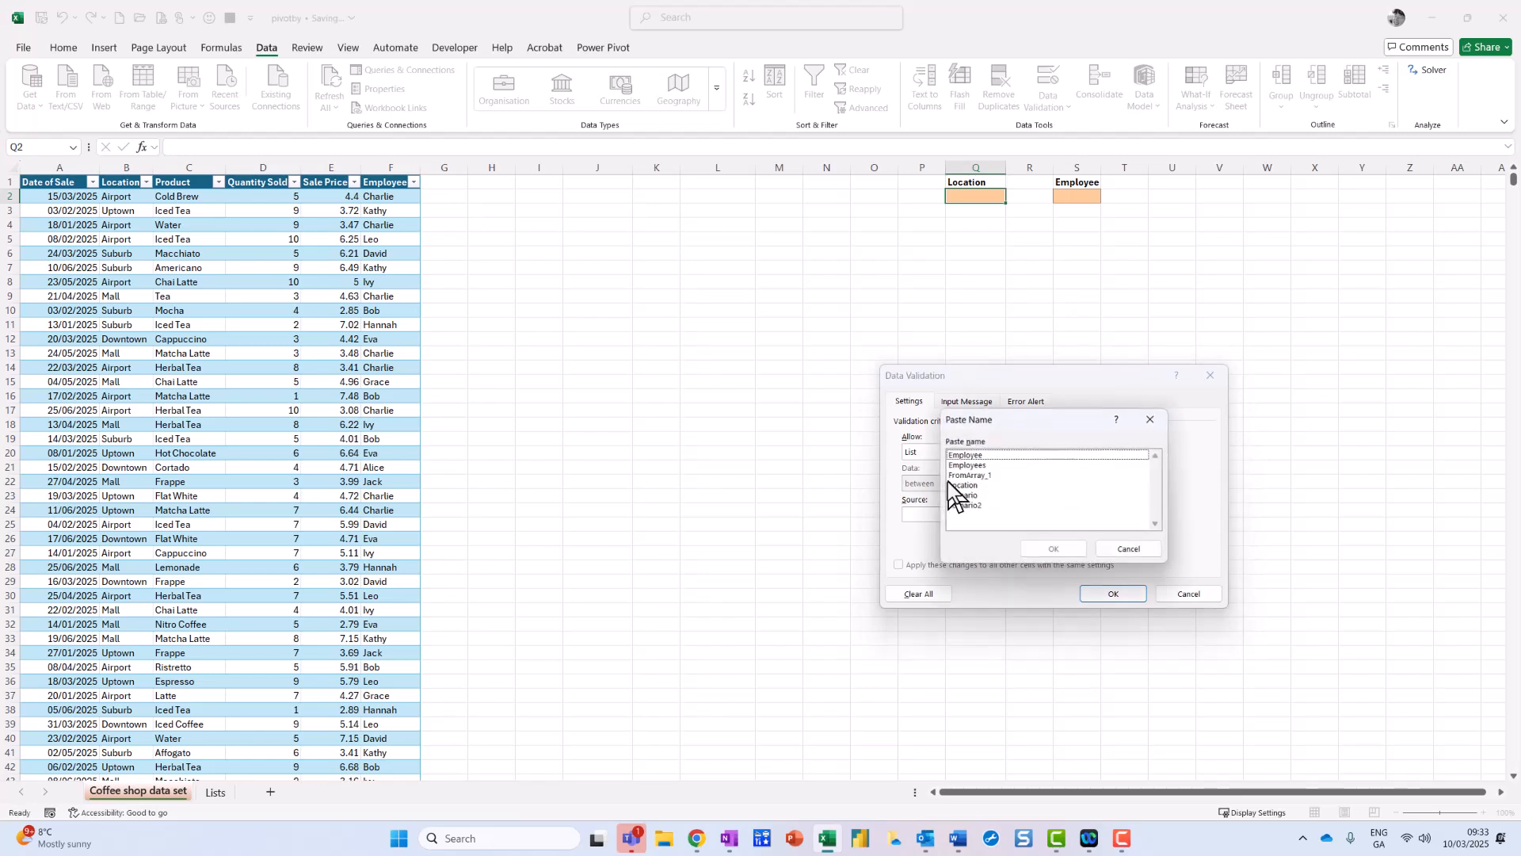
left_click(973, 465)
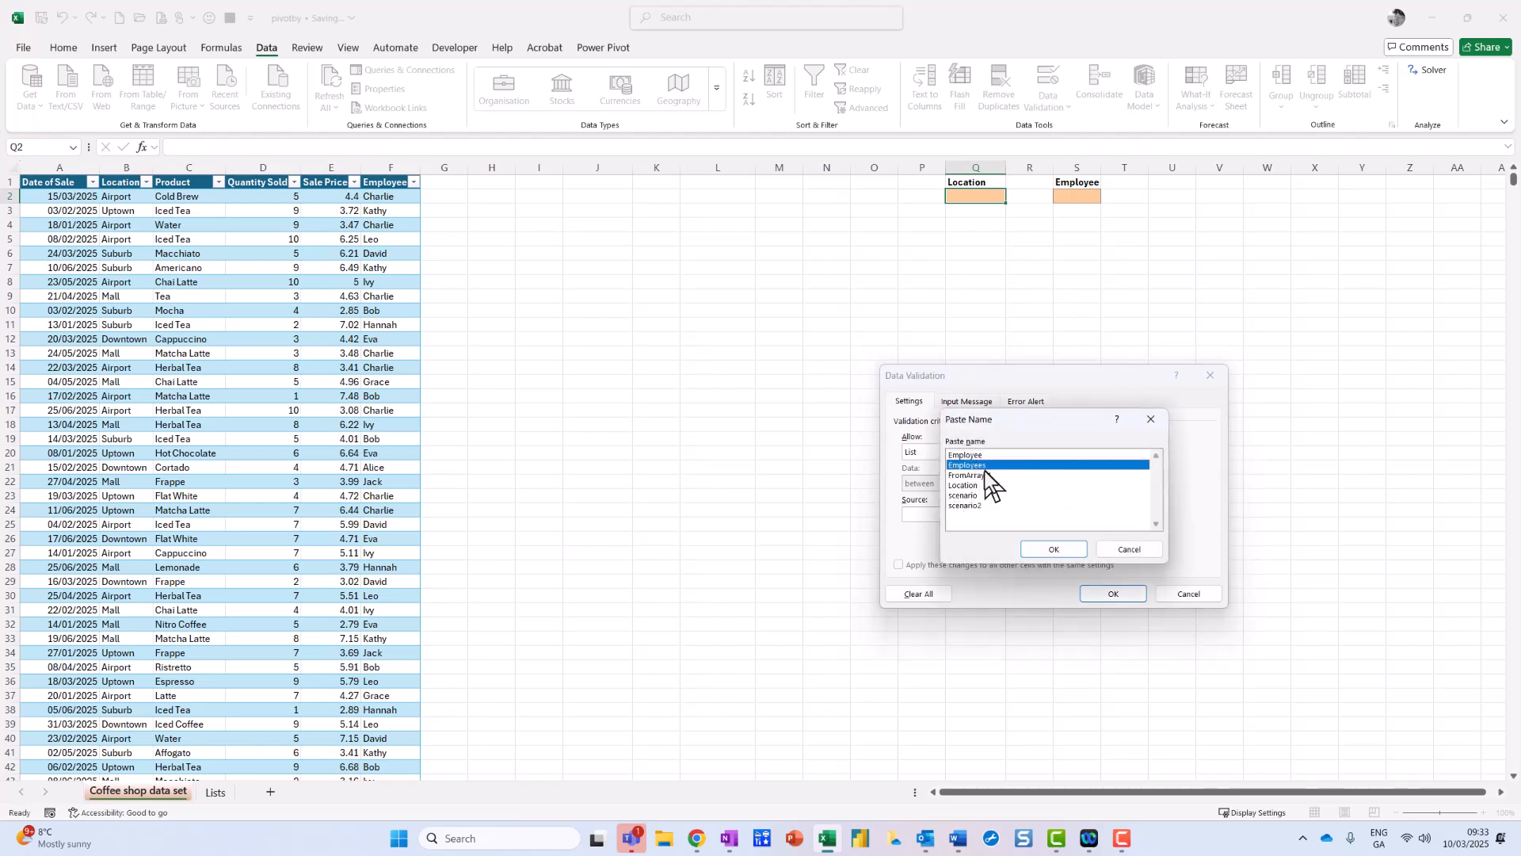
left_click(1049, 548)
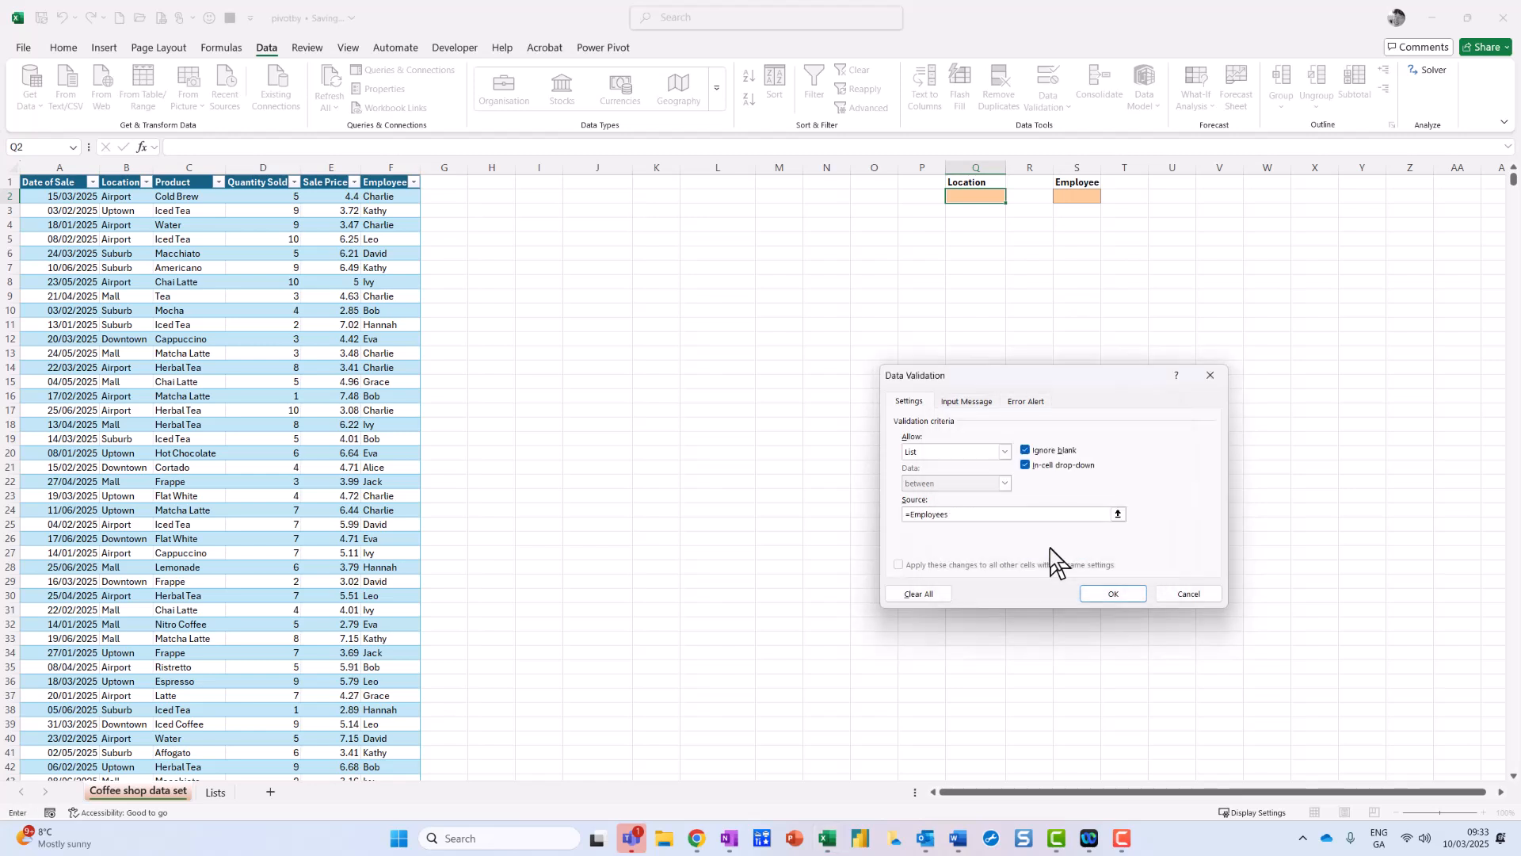
left_click(1126, 596)
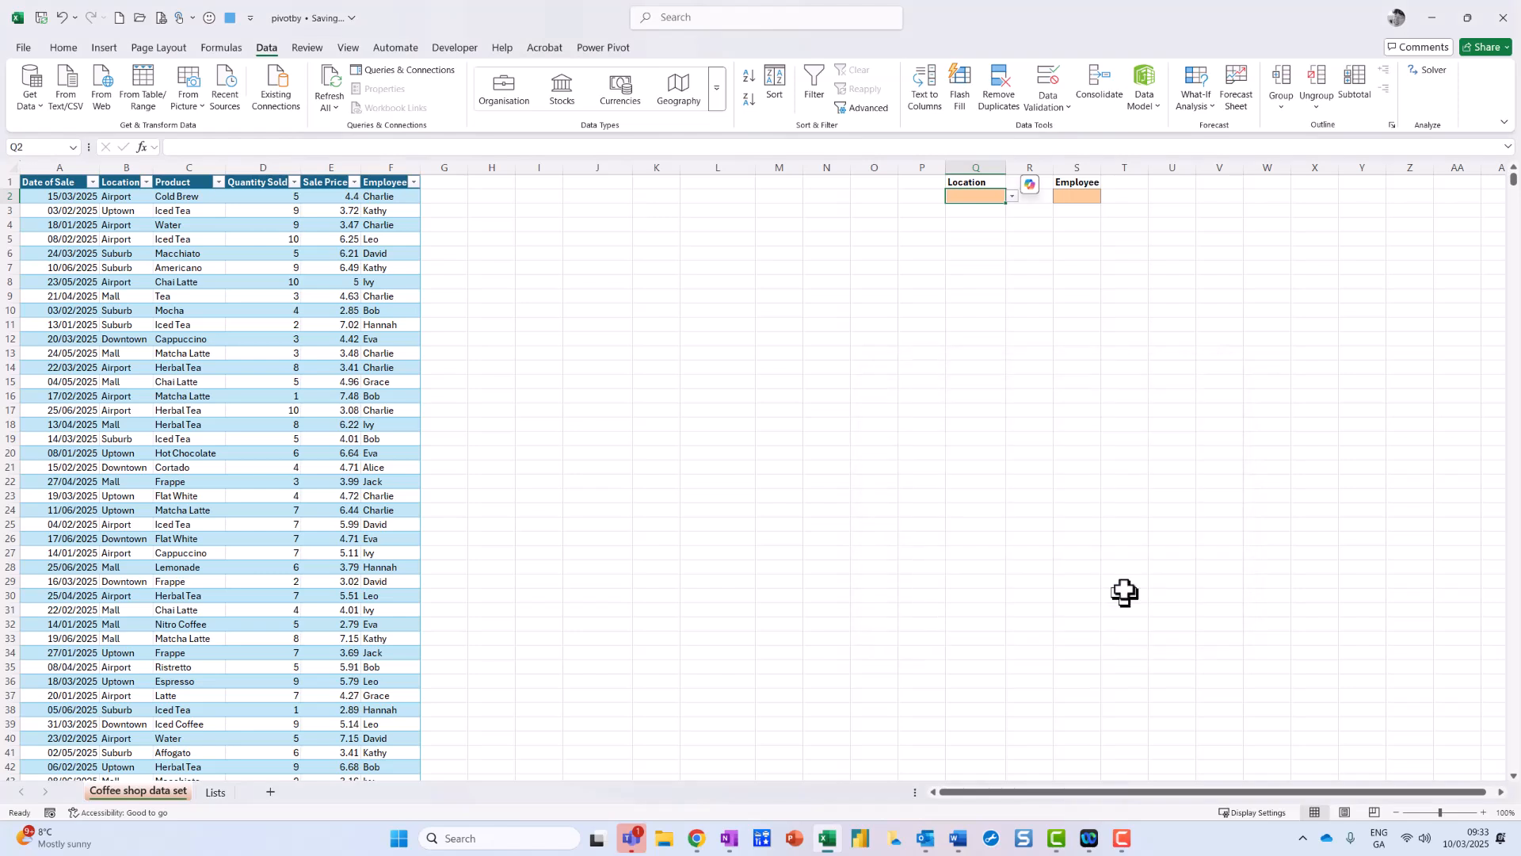
left_click(1014, 196)
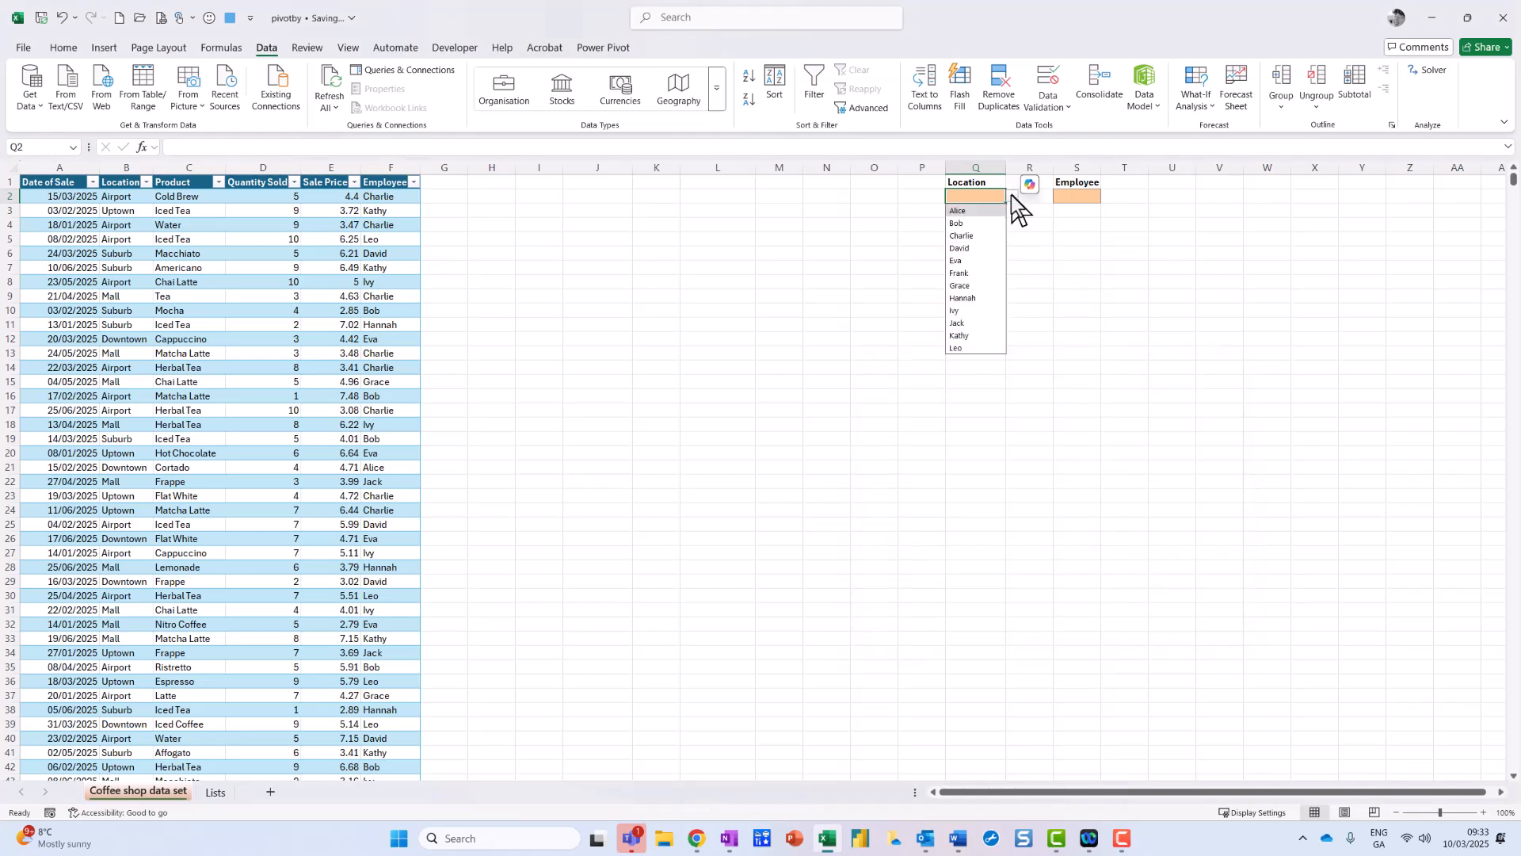
left_click(1014, 196)
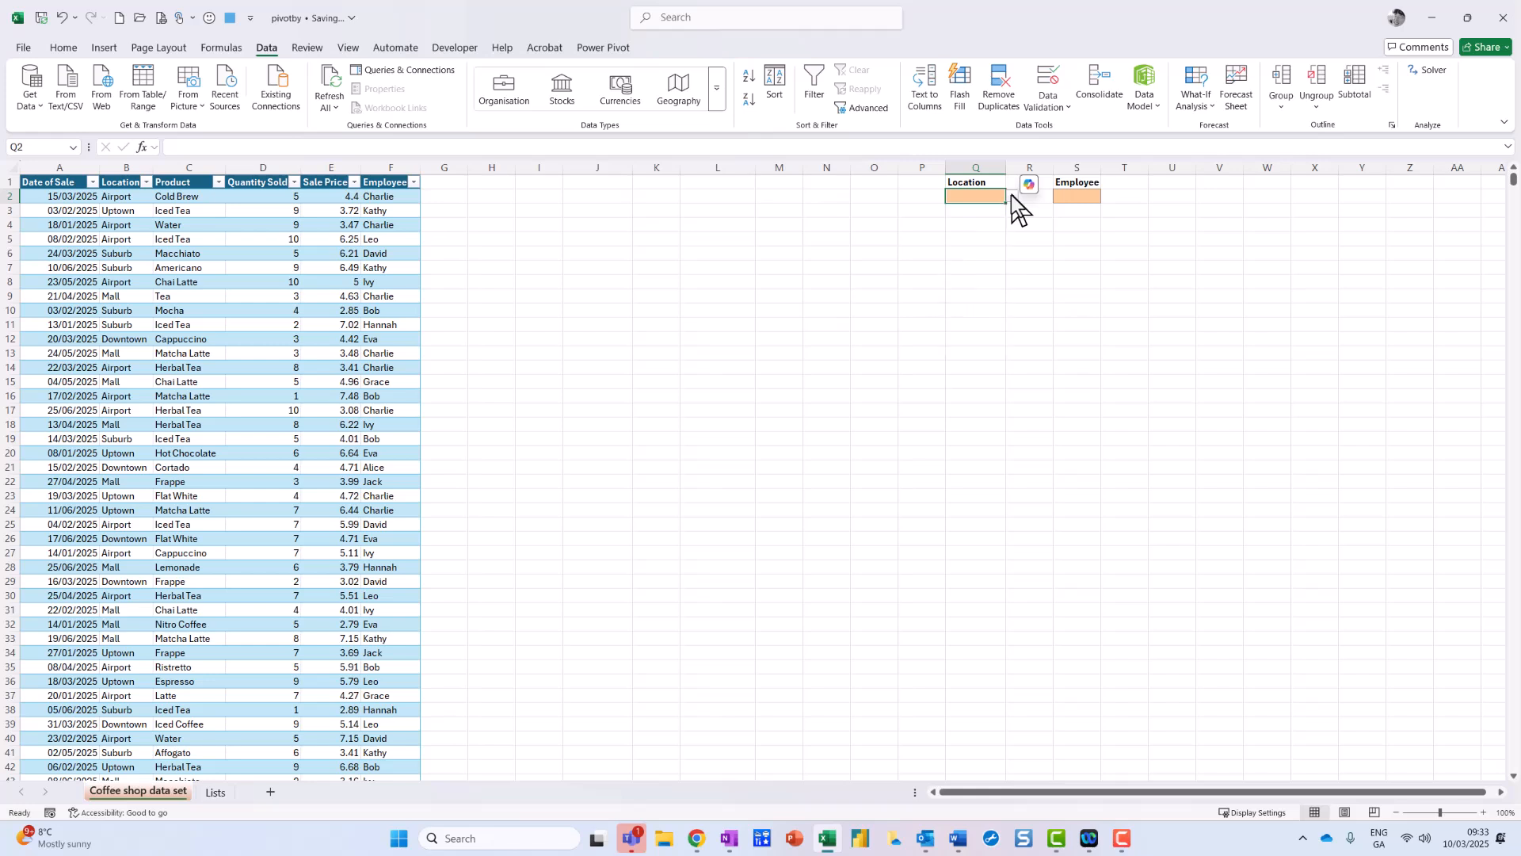
left_click(1069, 200)
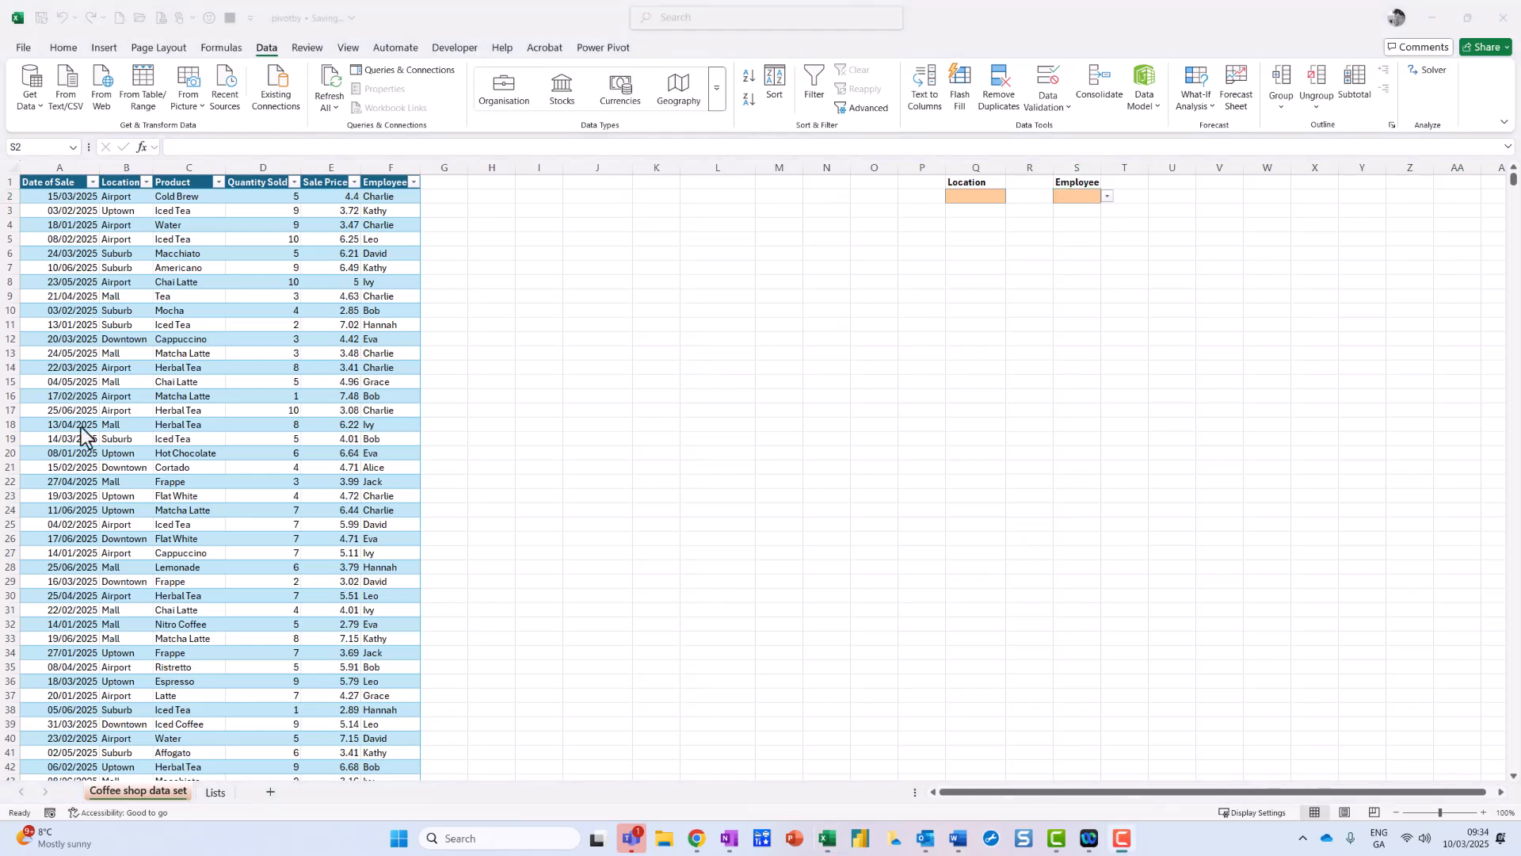
left_click(970, 196)
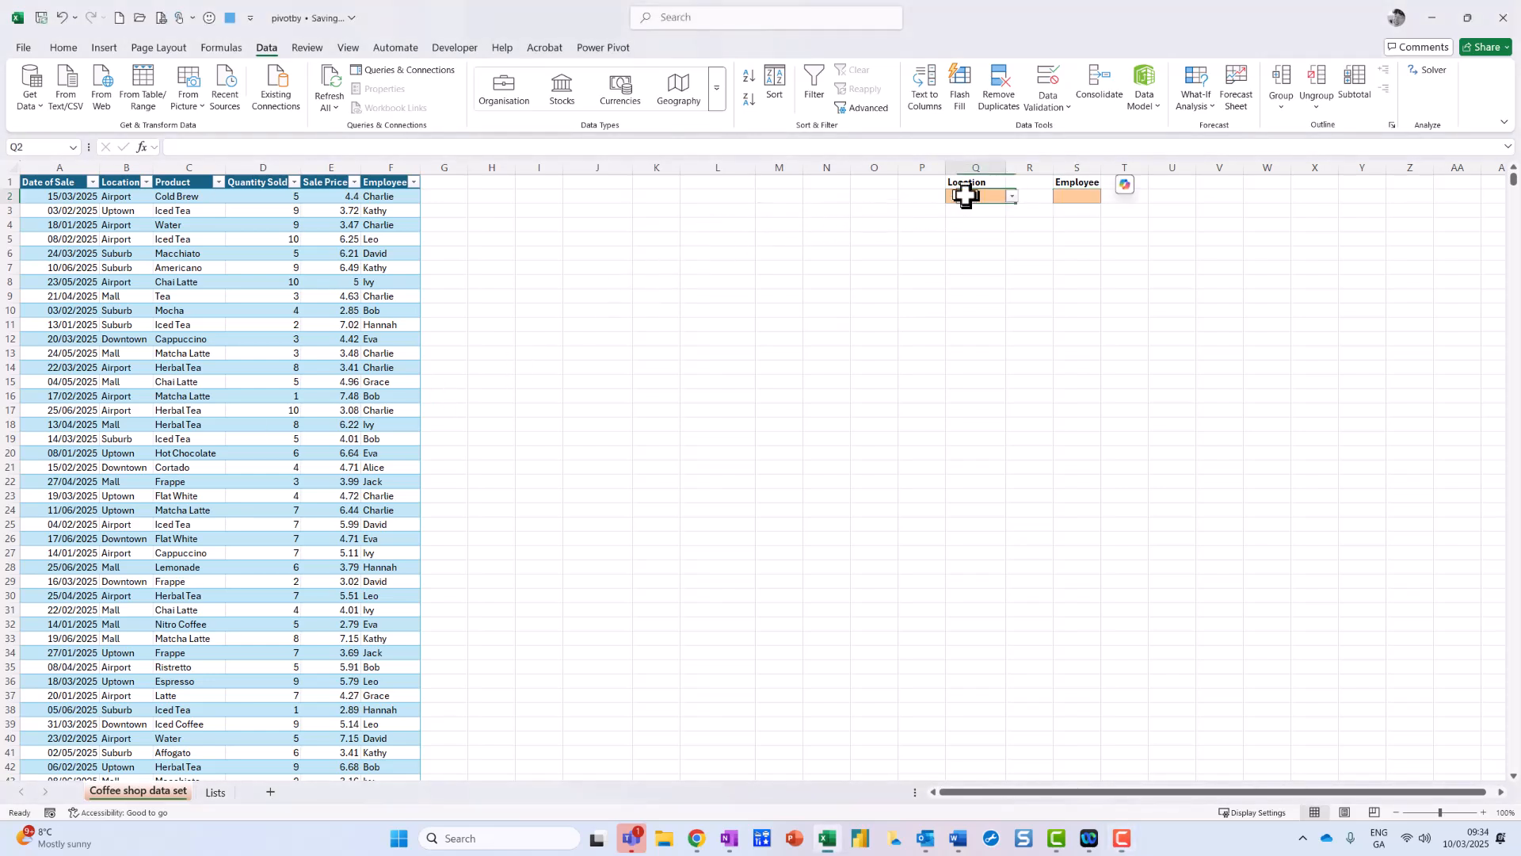
left_click(1015, 199)
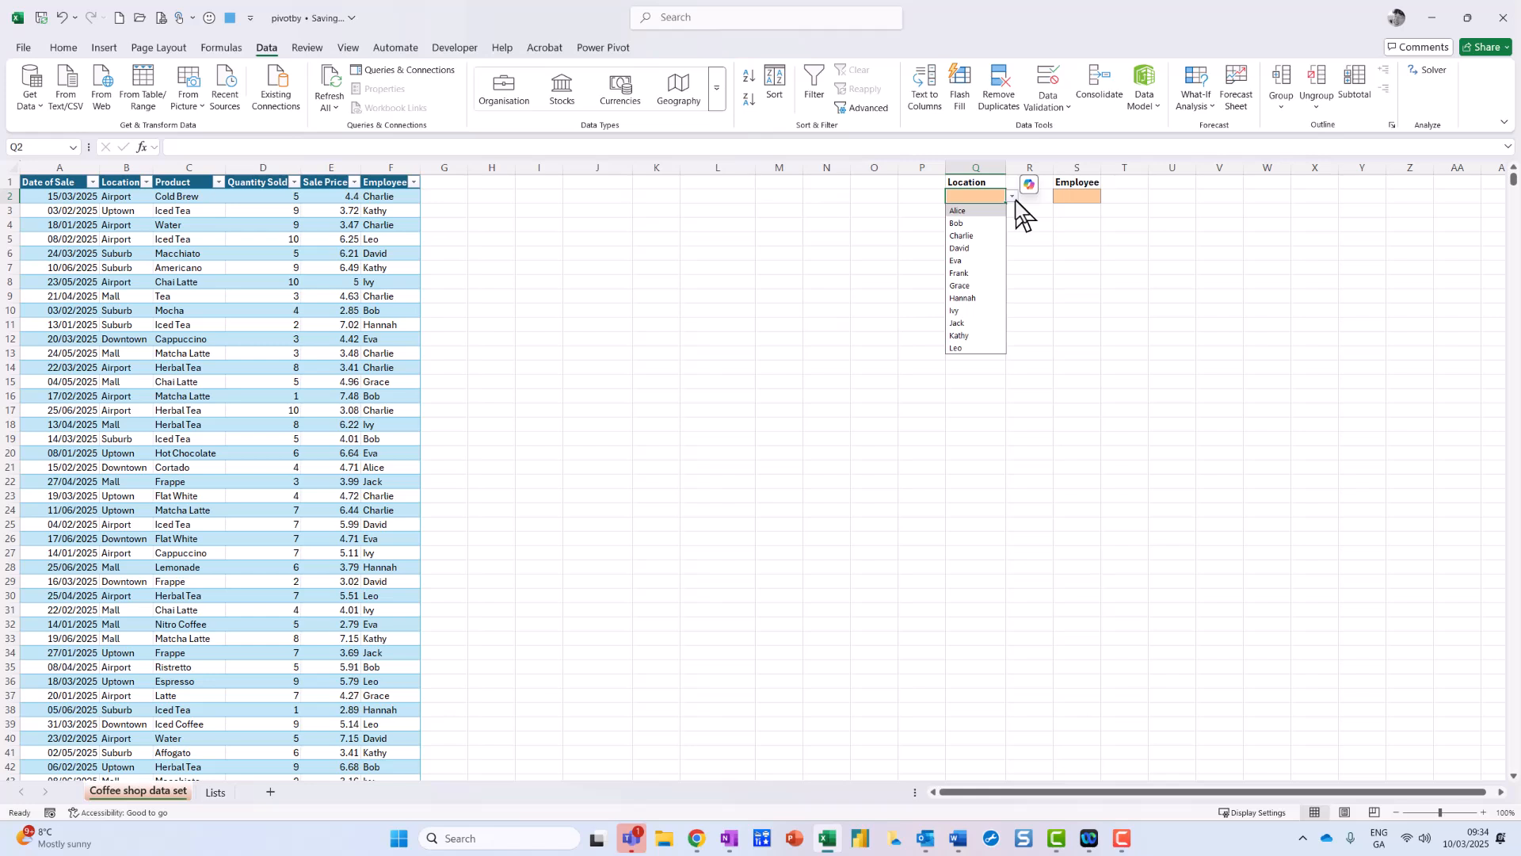
key("Escape")
left_click(1092, 195)
left_click(1107, 198)
key("Escape")
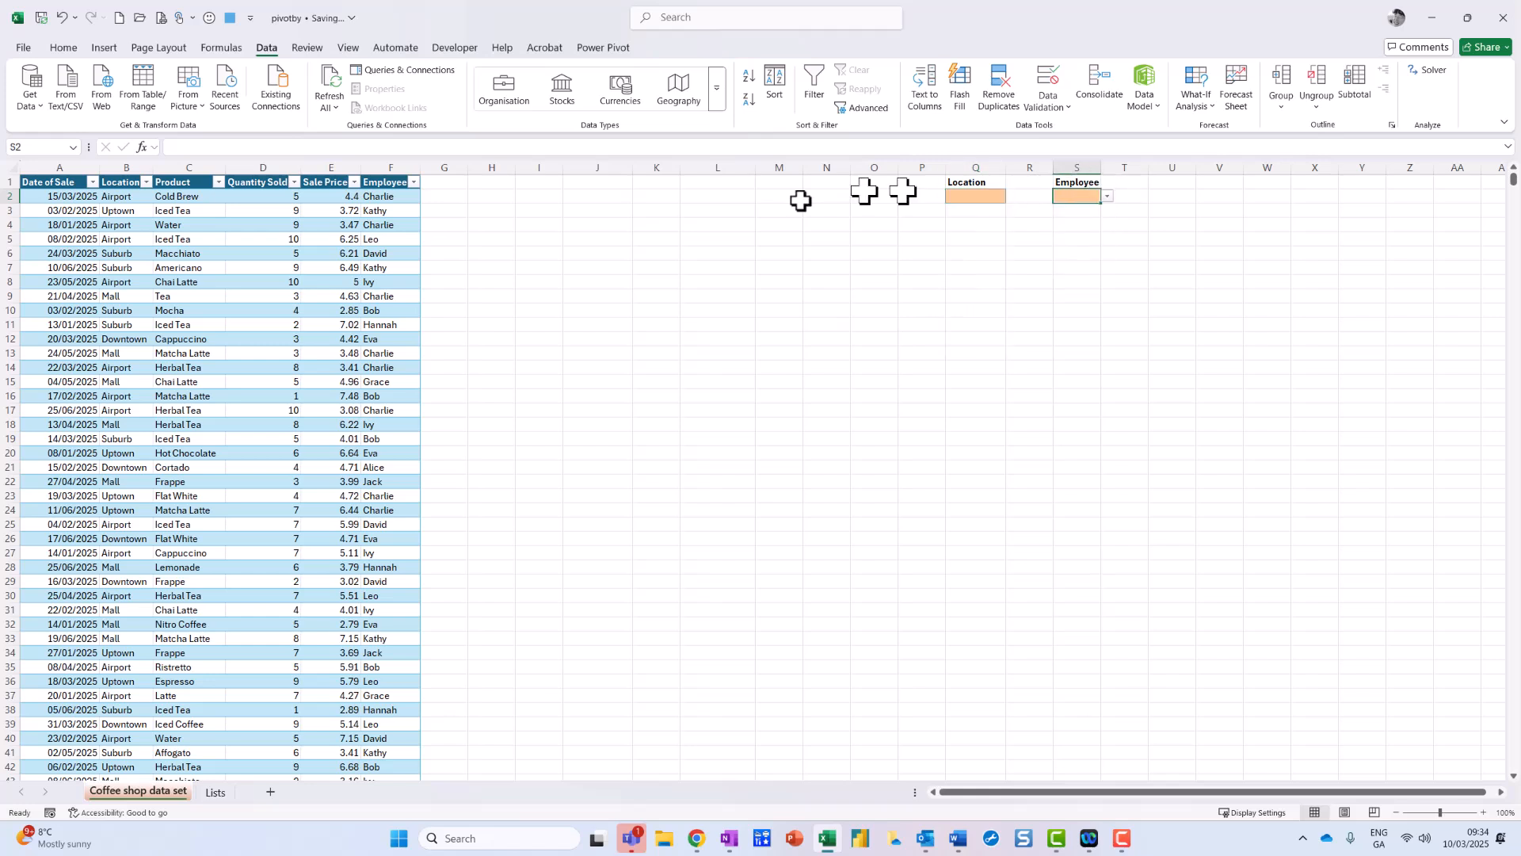
left_click(595, 254)
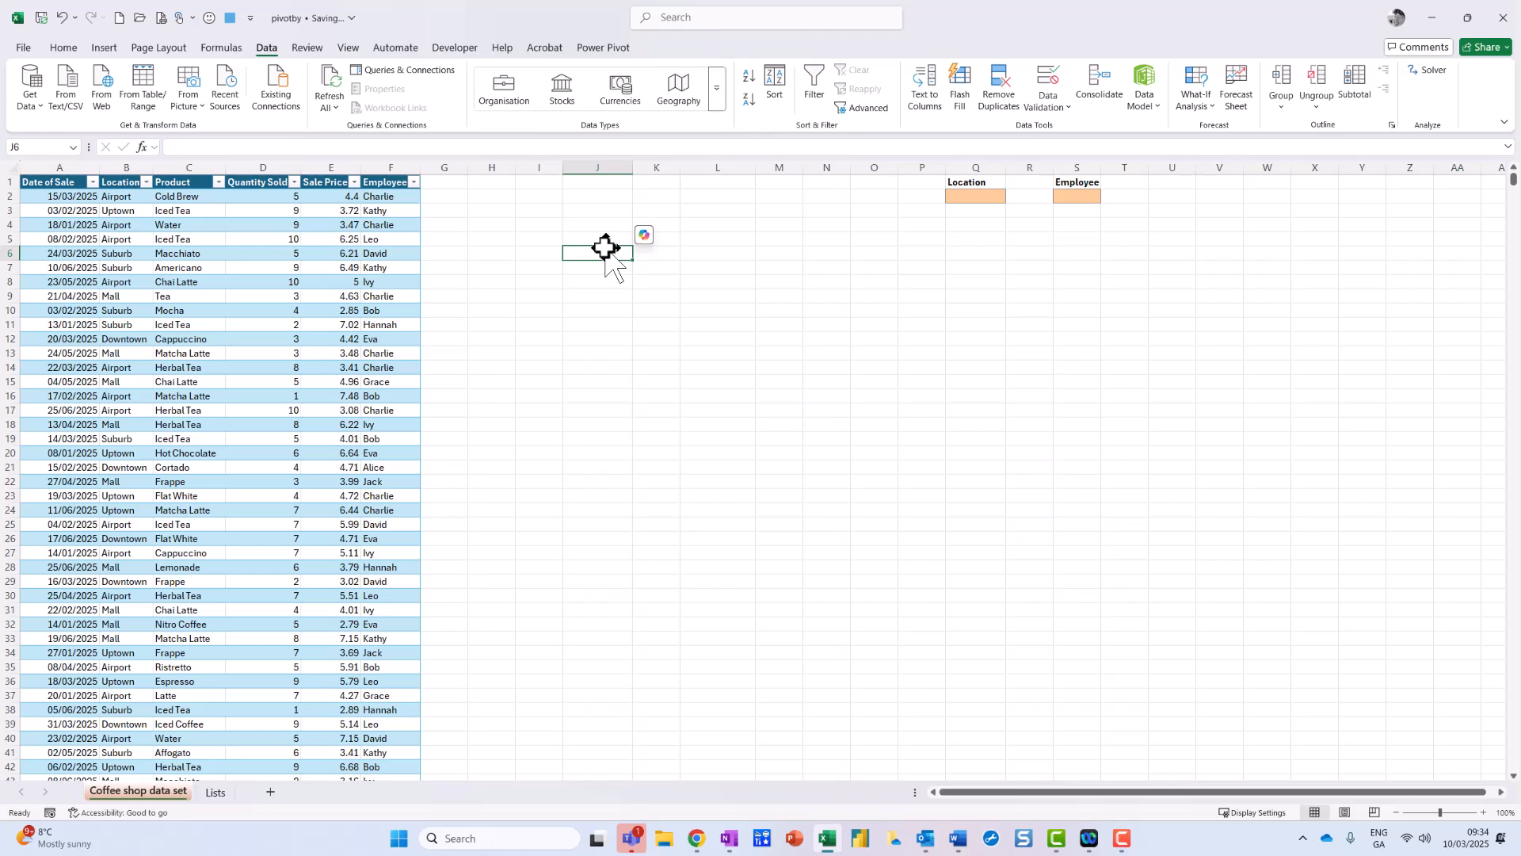
Step: Start =PIVOTBY in J6 with Coffee[Product] as the row fields
type("=")
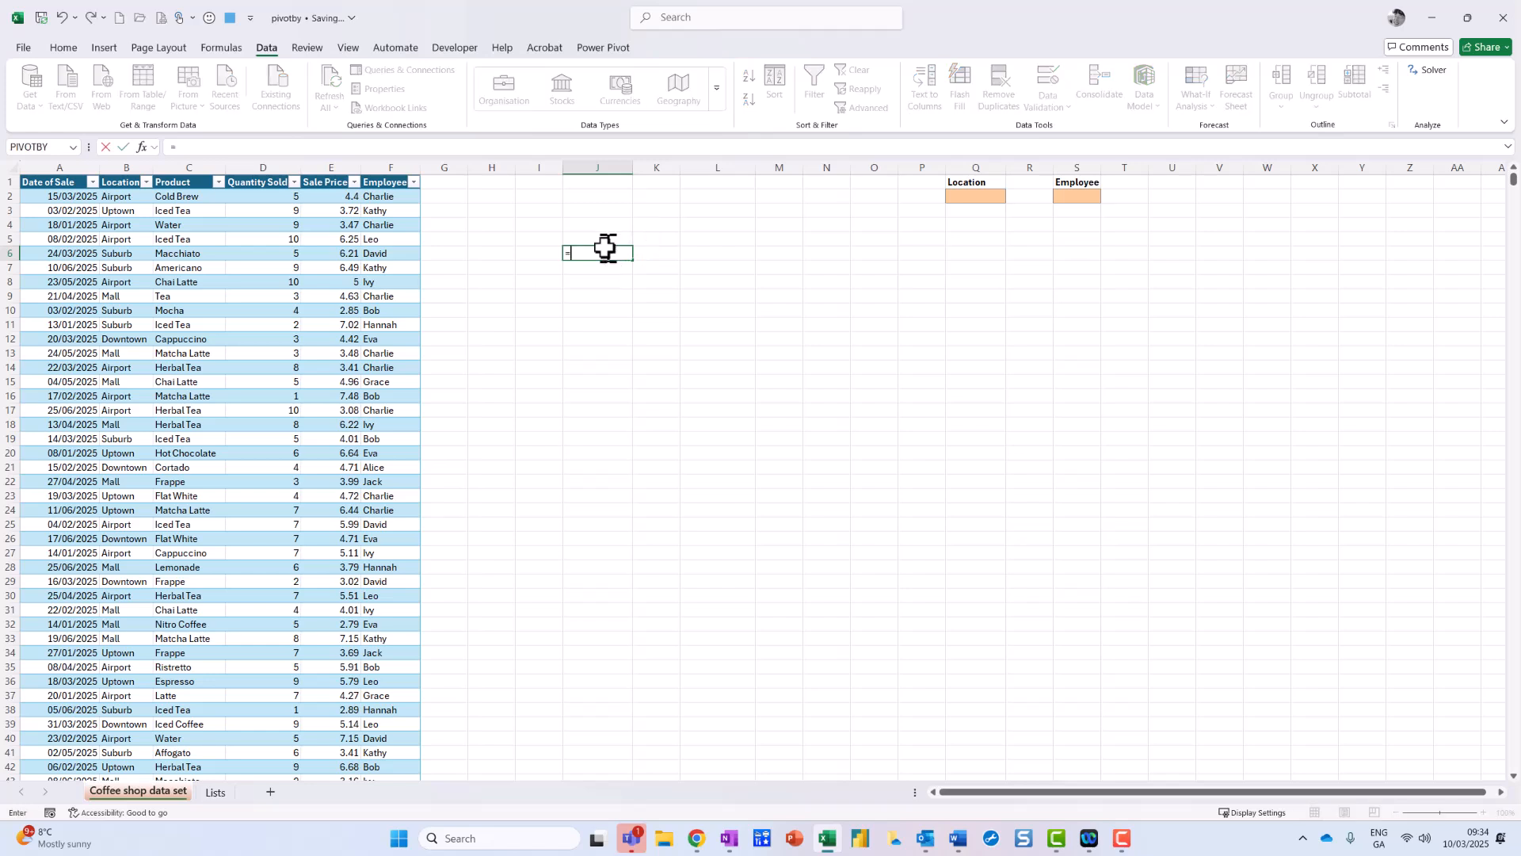
type("piv")
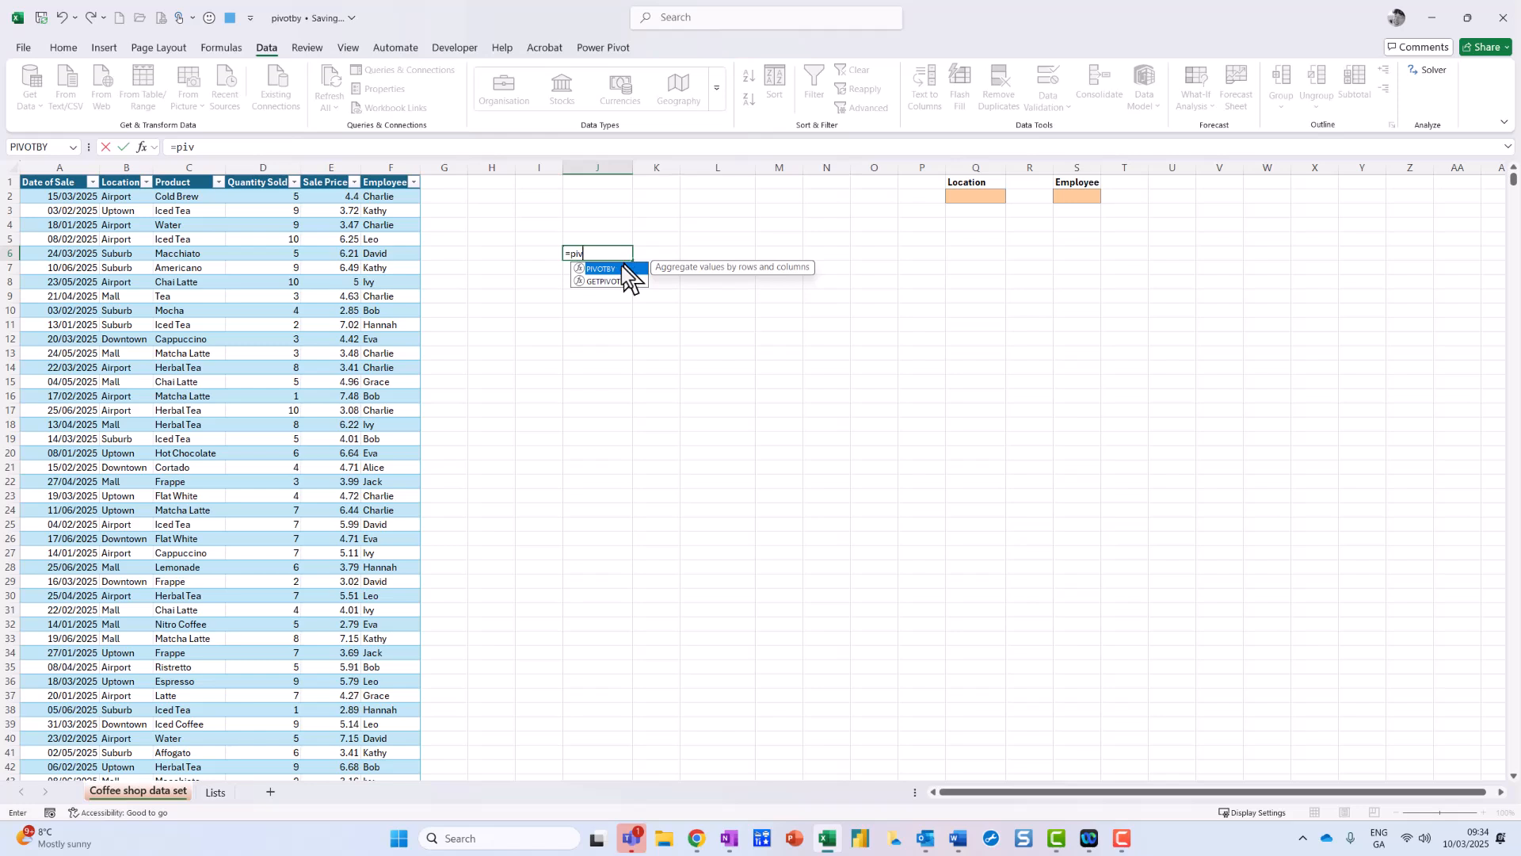
double_click(624, 268)
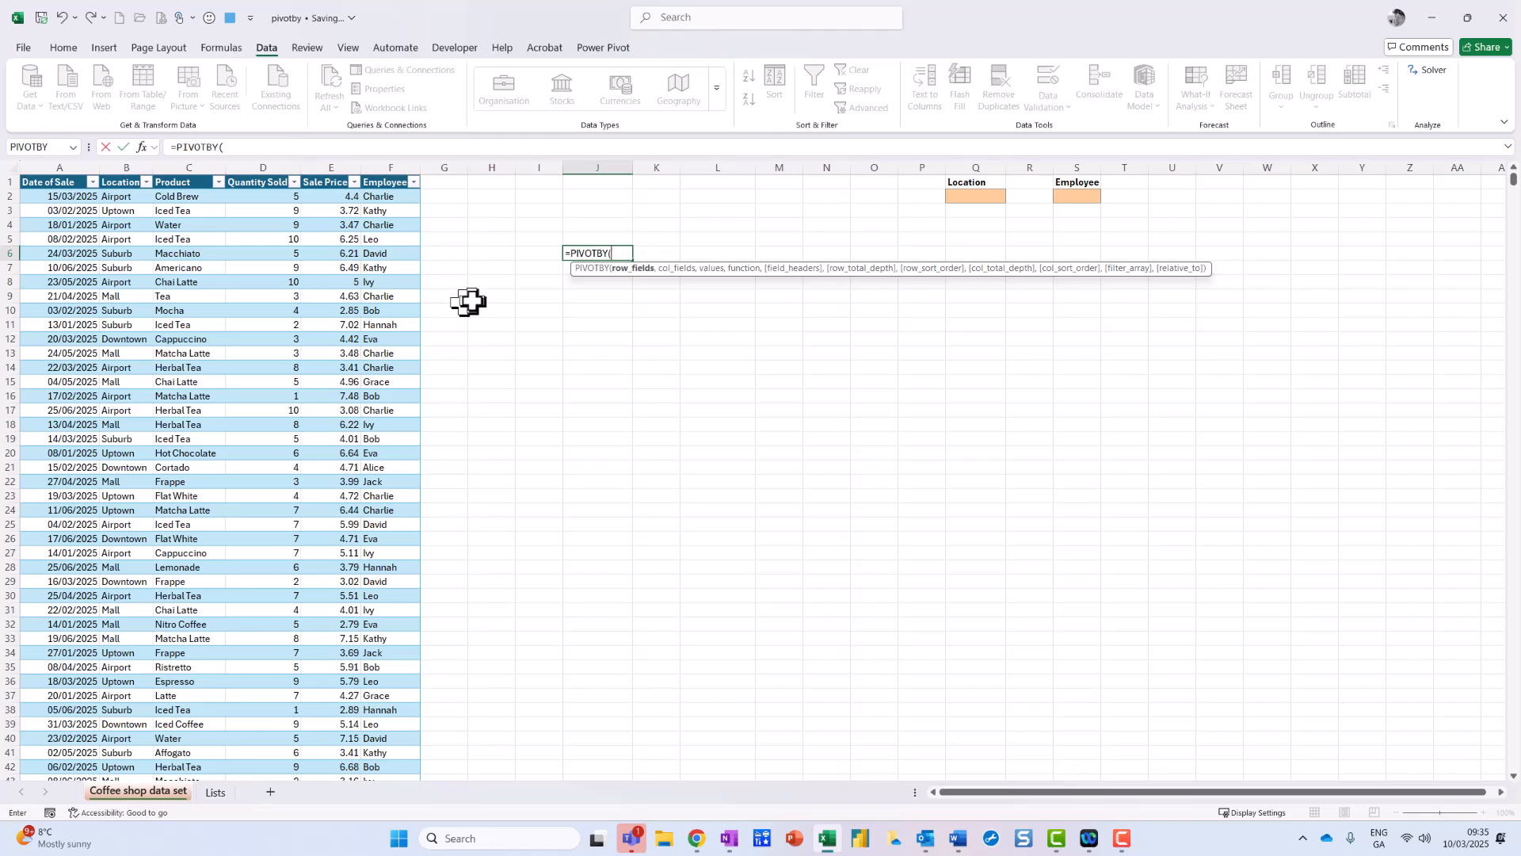
type("coff")
double_click(646, 278)
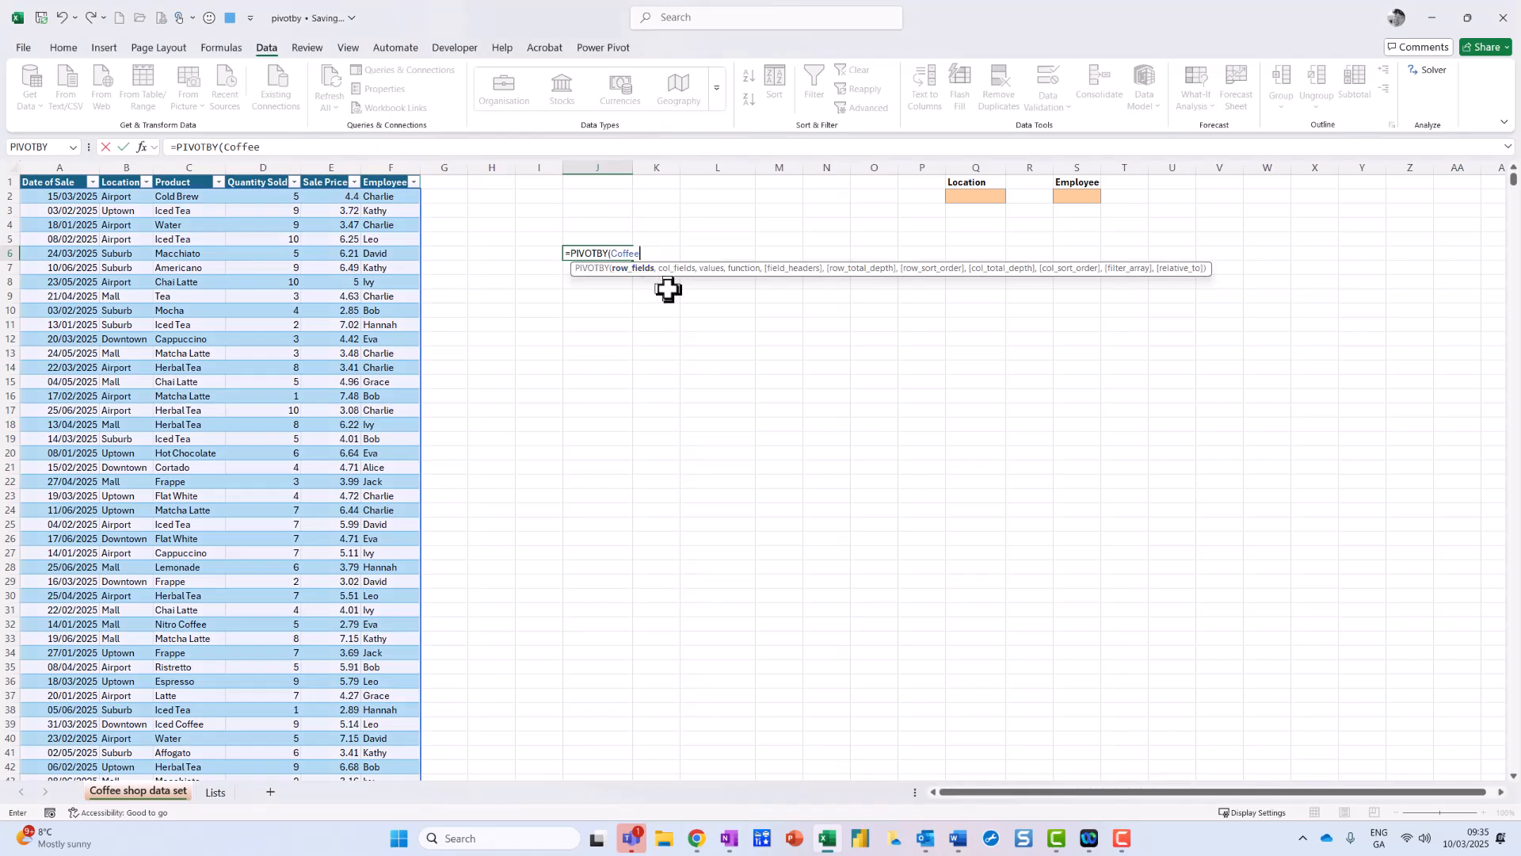
type("[")
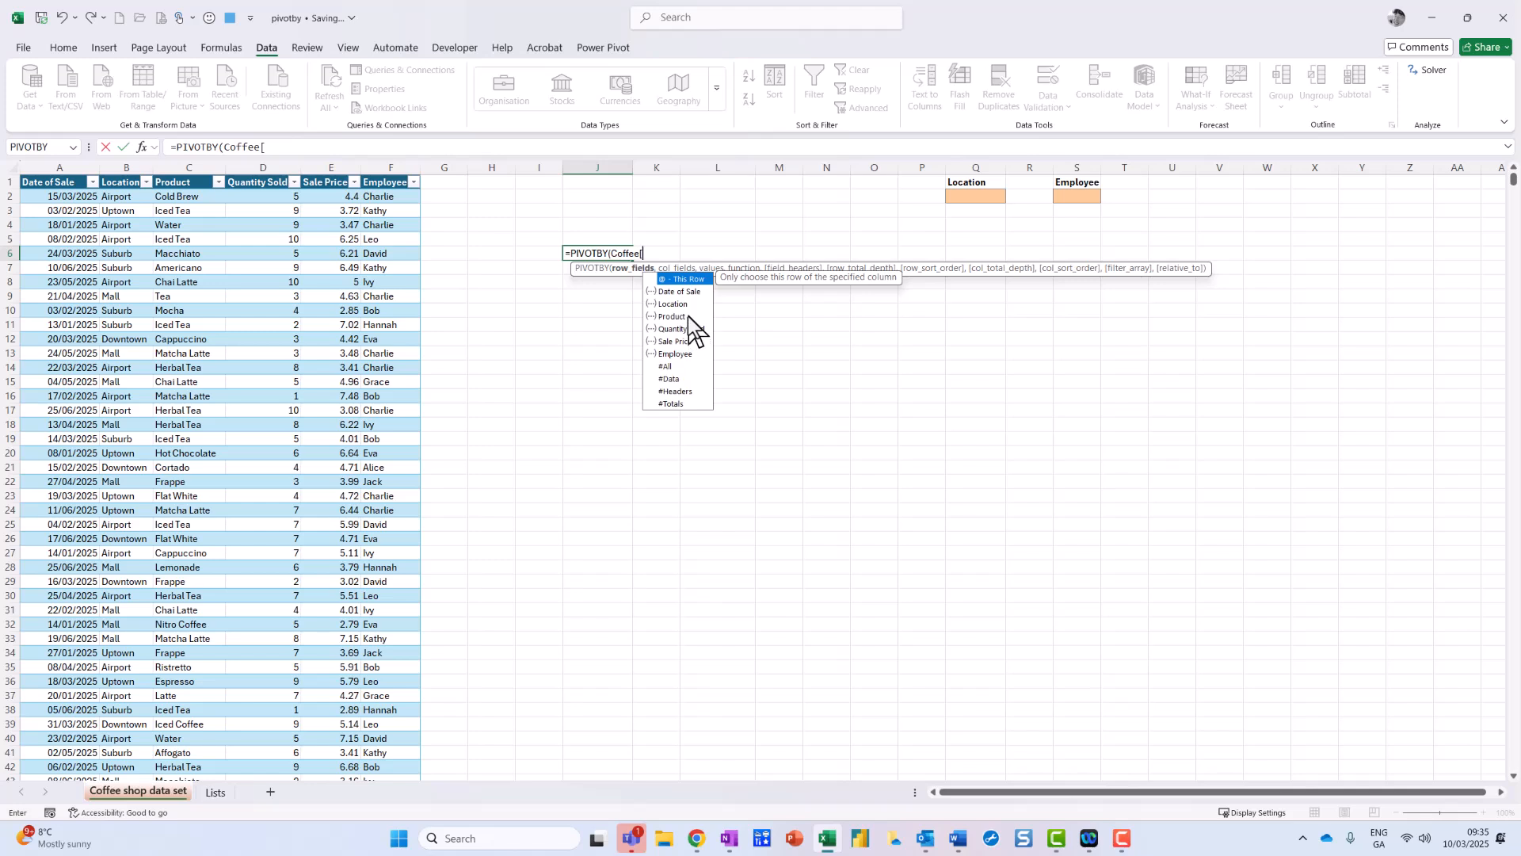
double_click(687, 316)
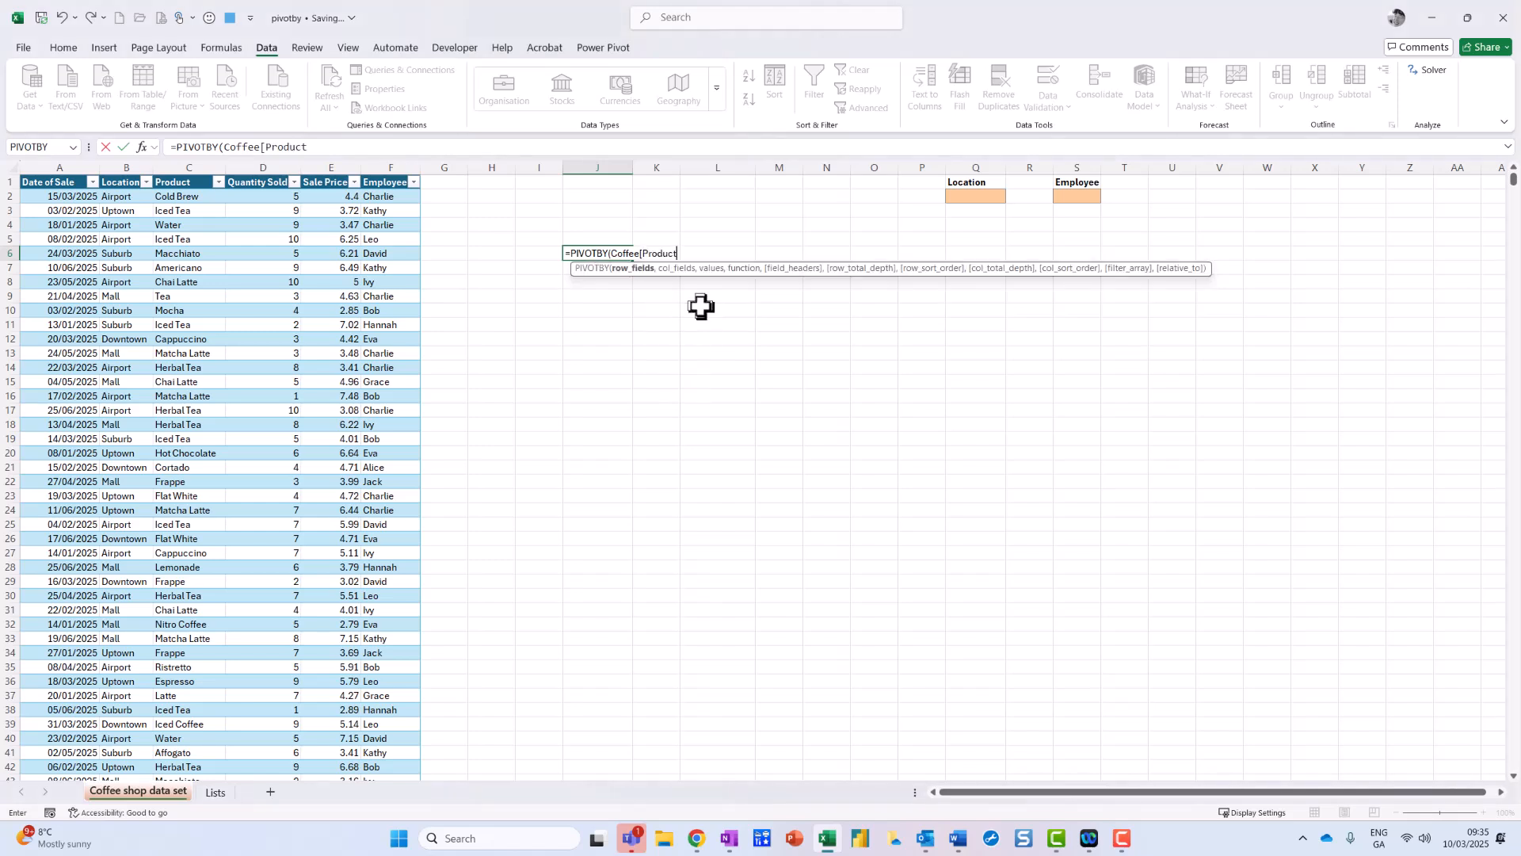
Step: Add Coffee[Location] as the PIVOTBY column fields
type("]")
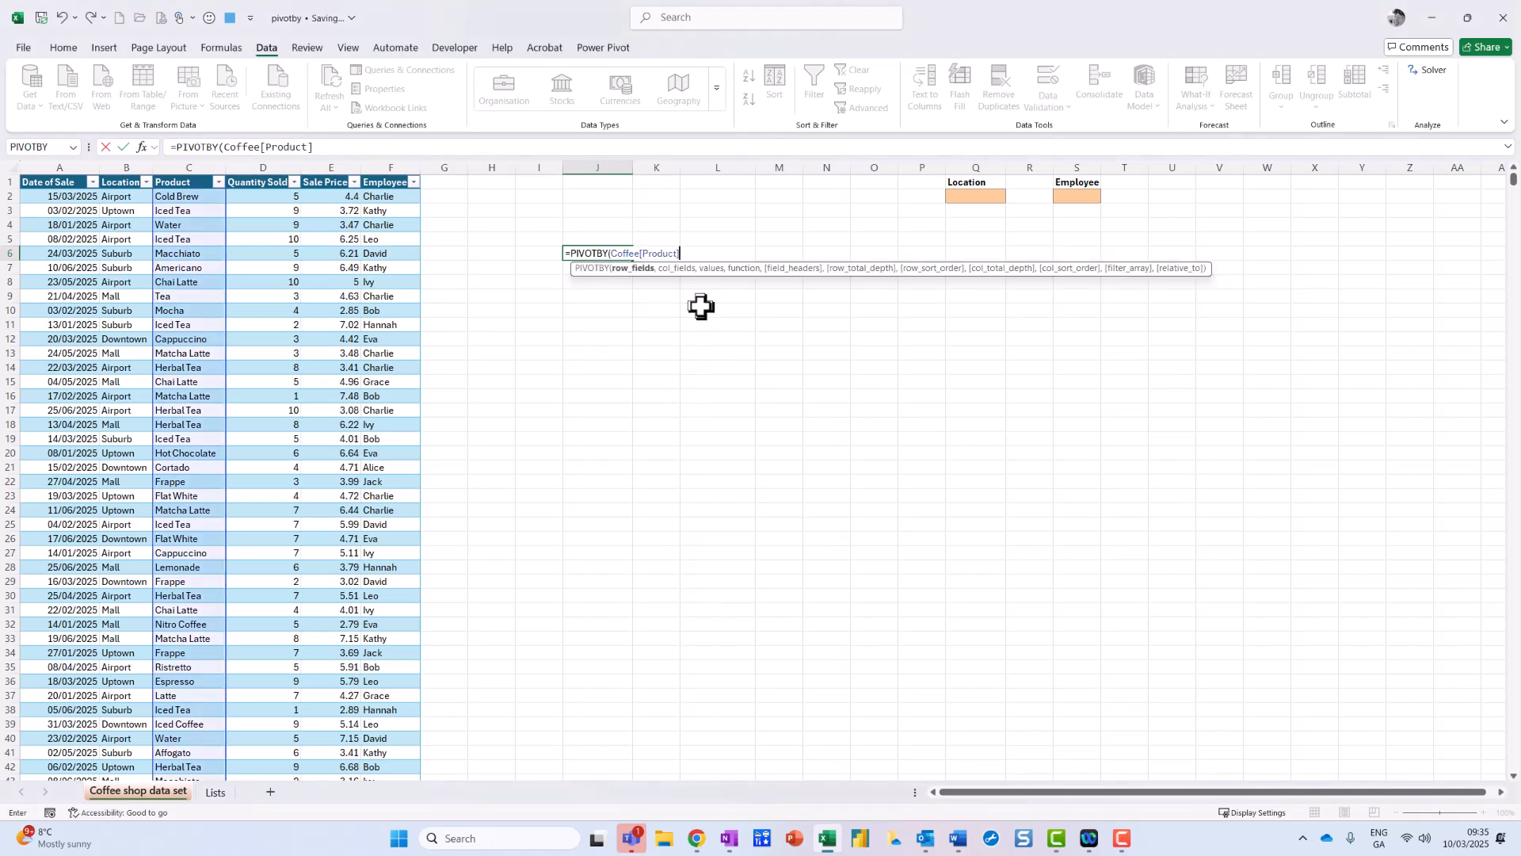
type(",")
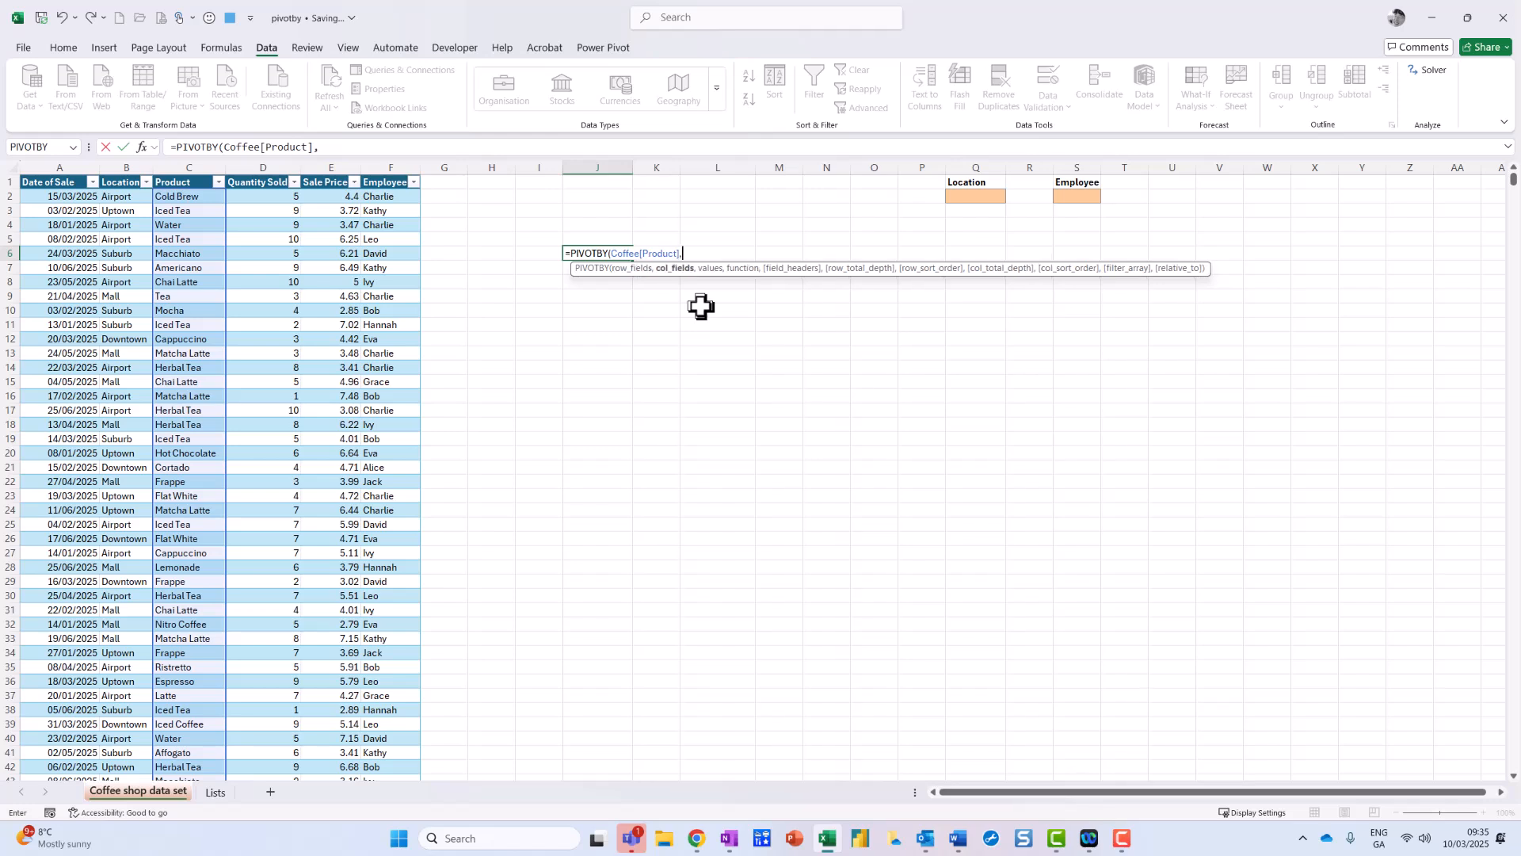
type("coff")
double_click(724, 277)
type("[")
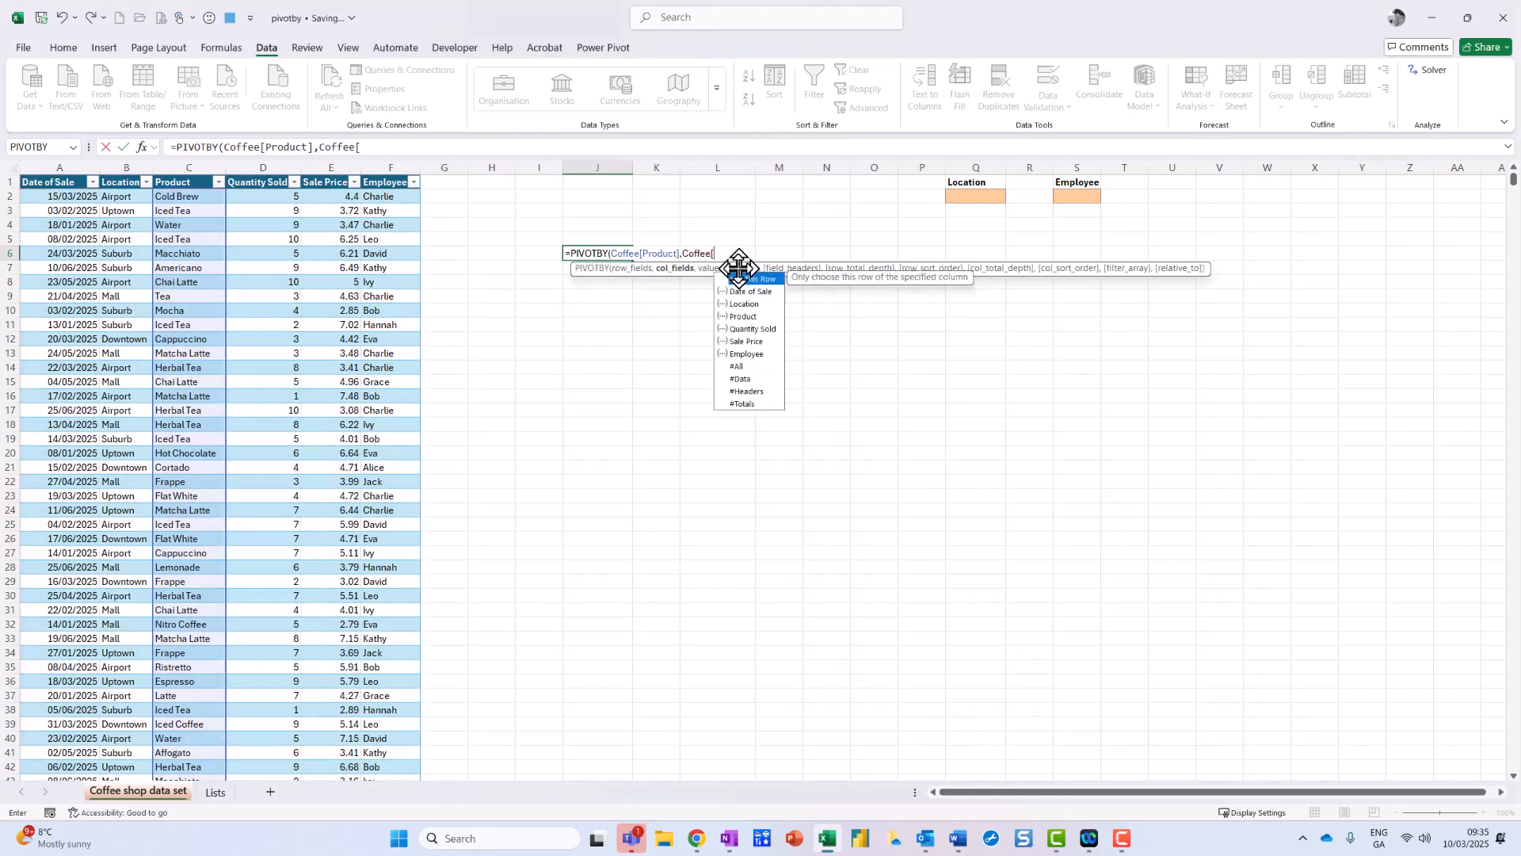
double_click(763, 307)
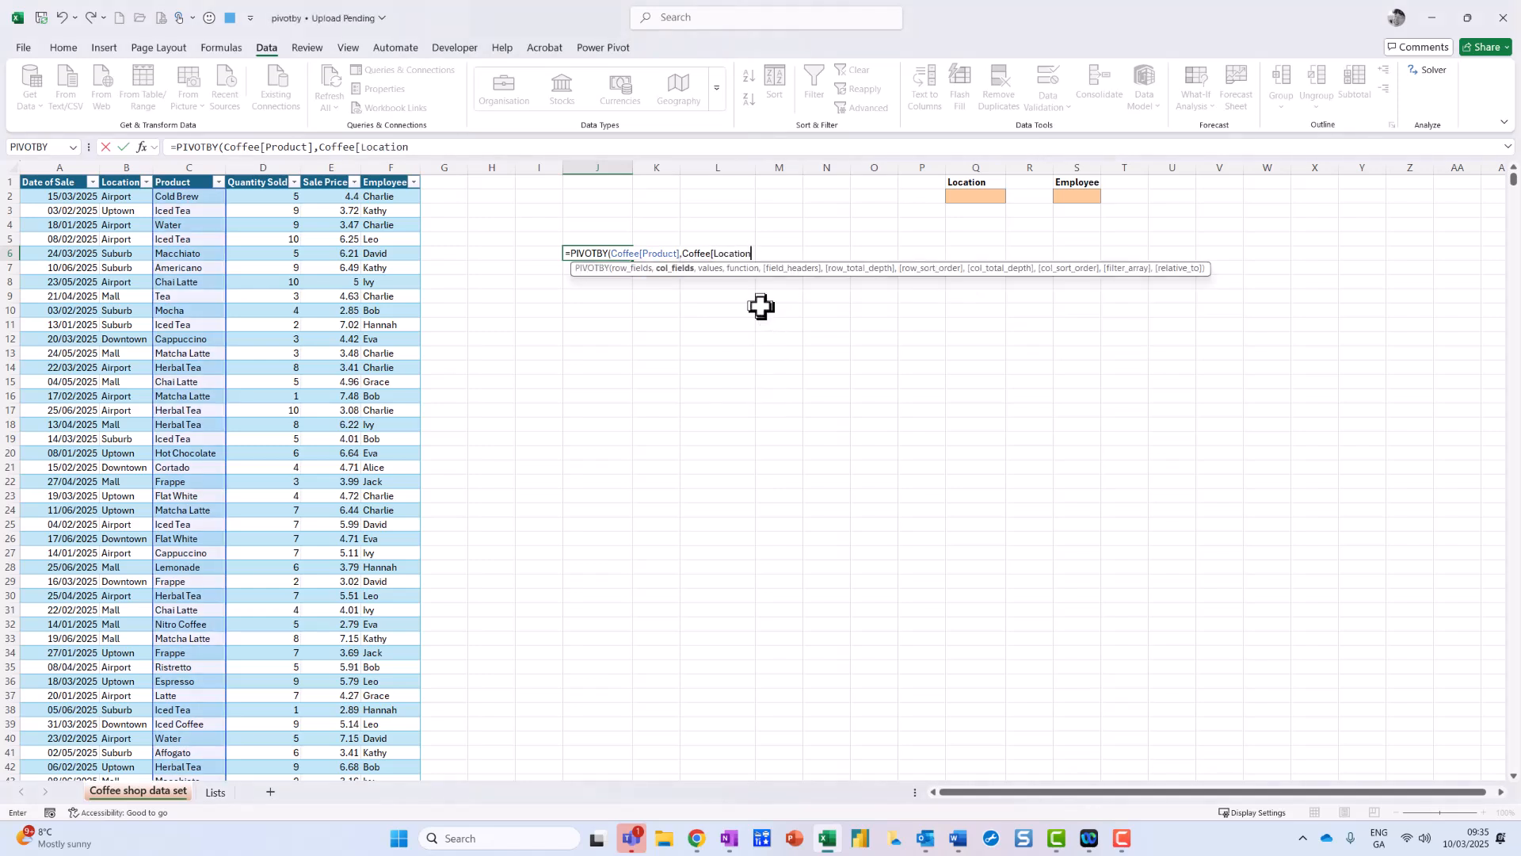
type("],")
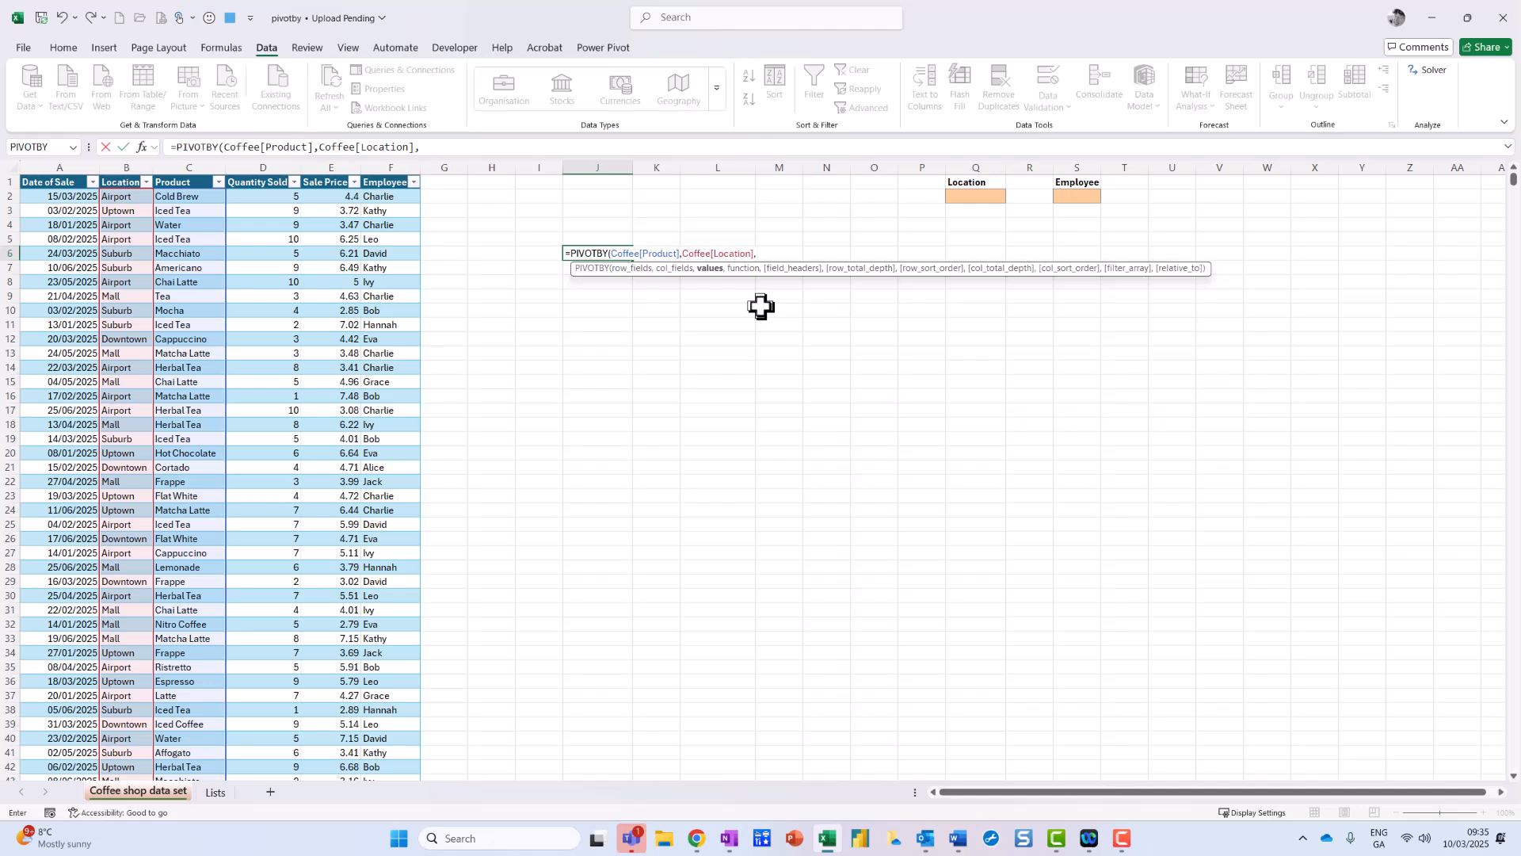
Step: Add Coffee[Quantity Sold] as the values to aggregate
type("coff")
double_click(798, 280)
type("[")
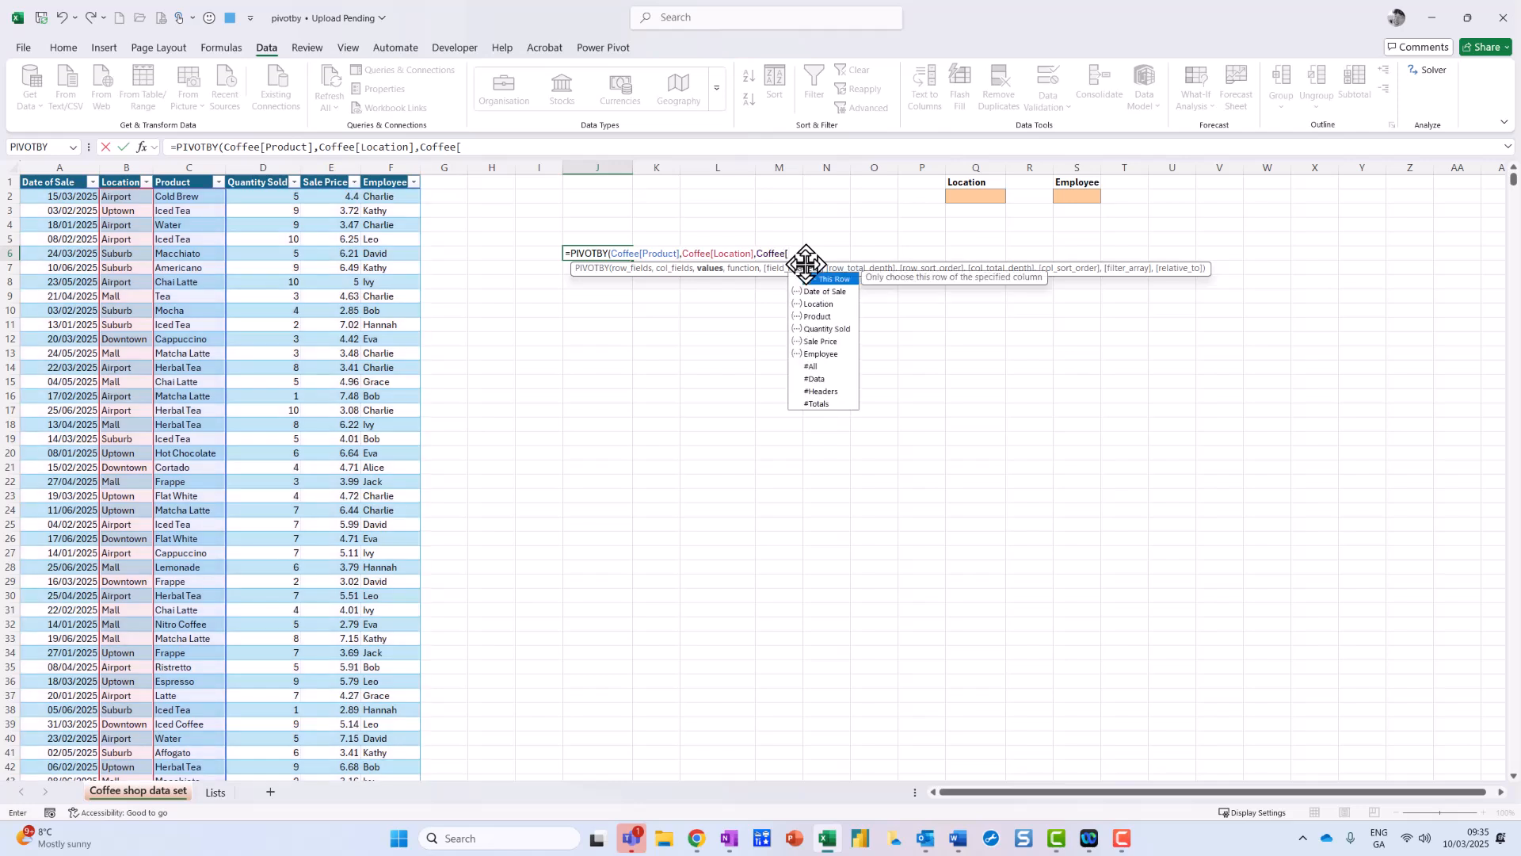
type("q")
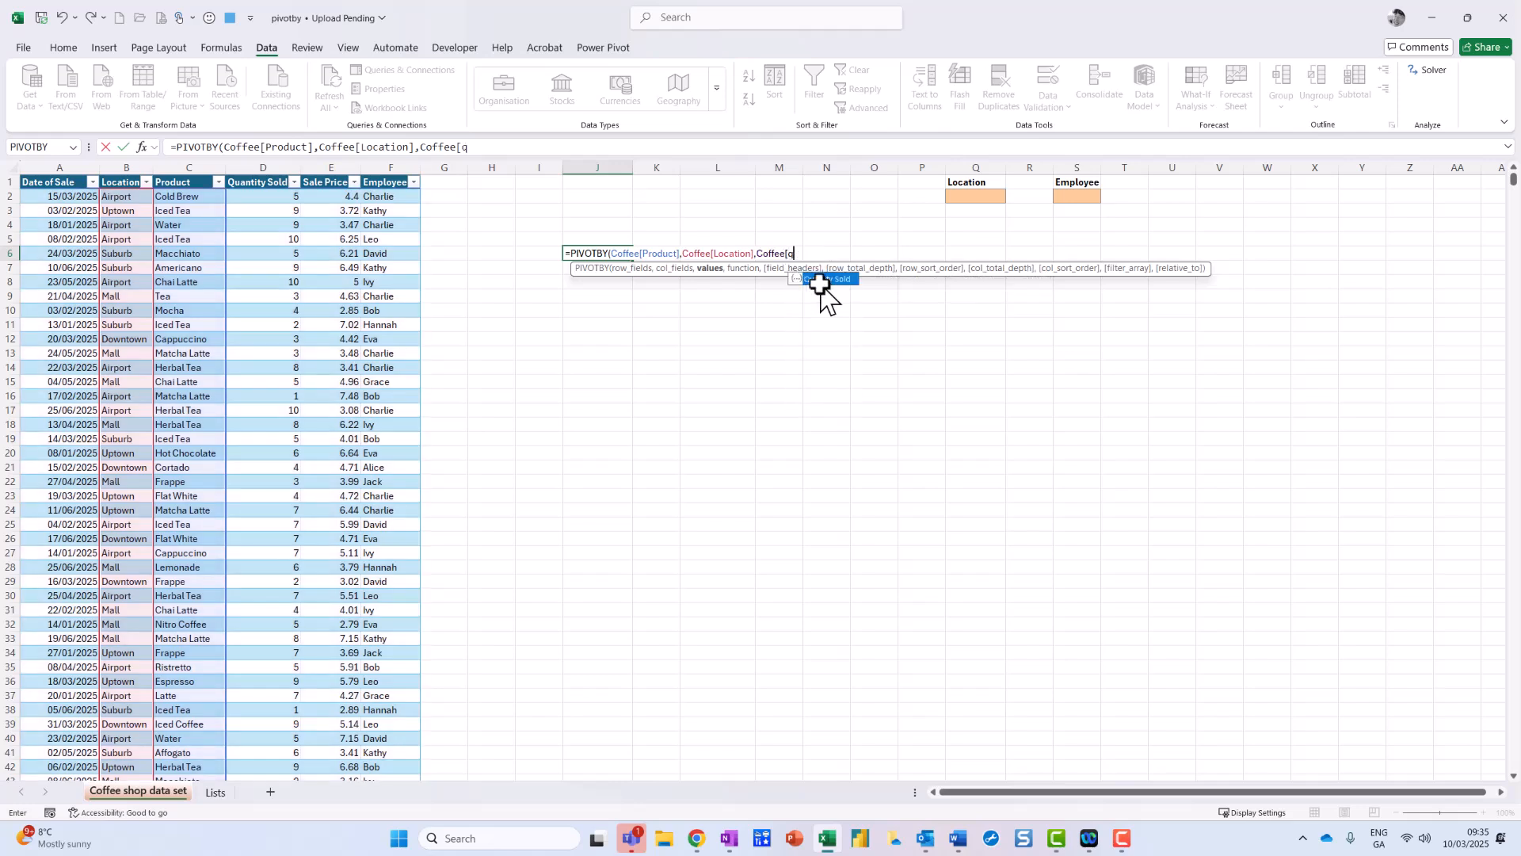
double_click(824, 279)
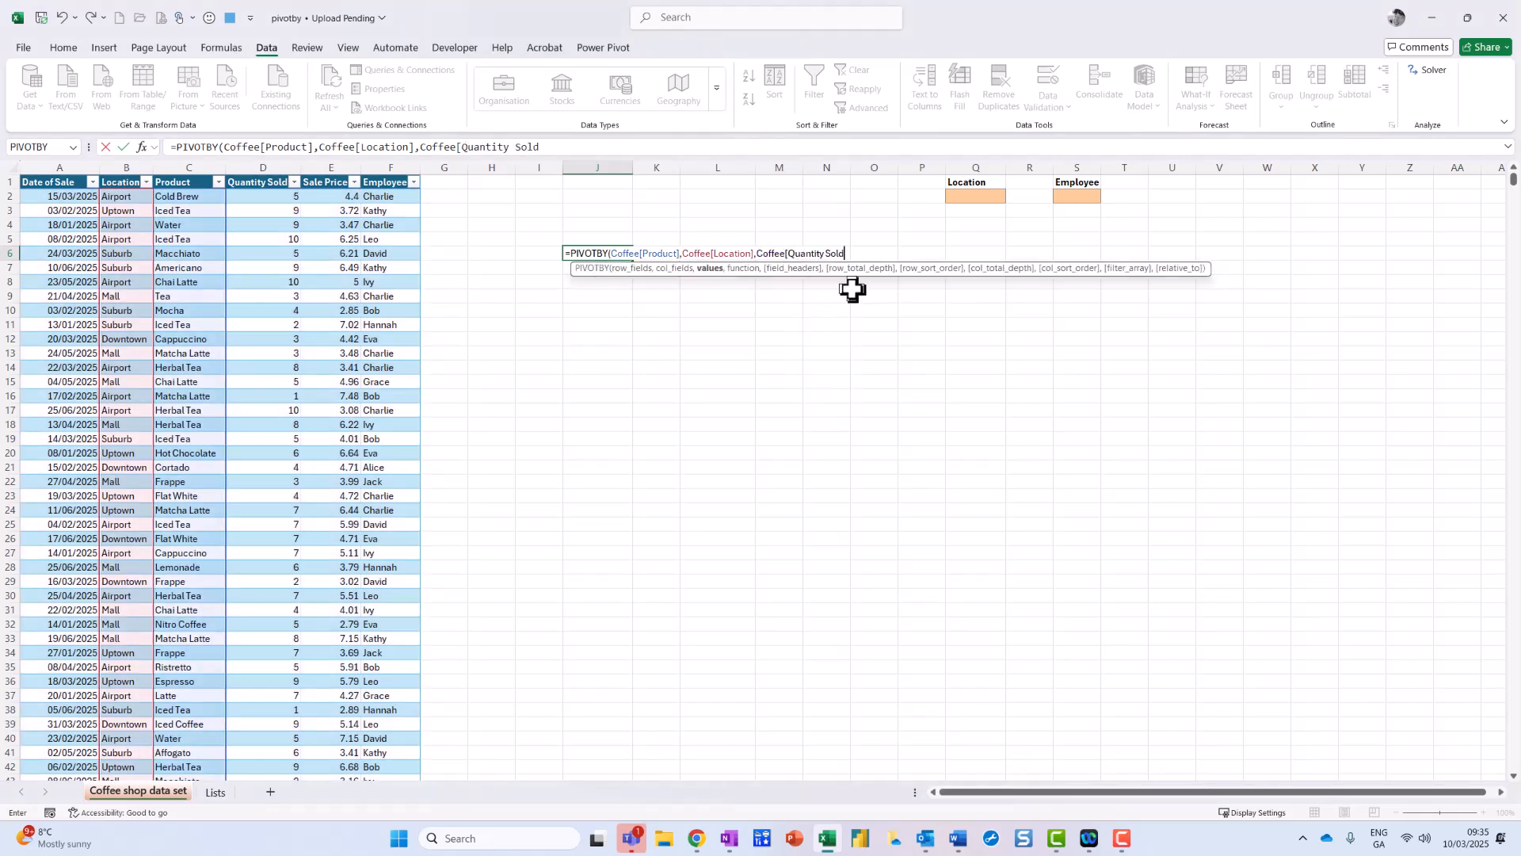
type("]")
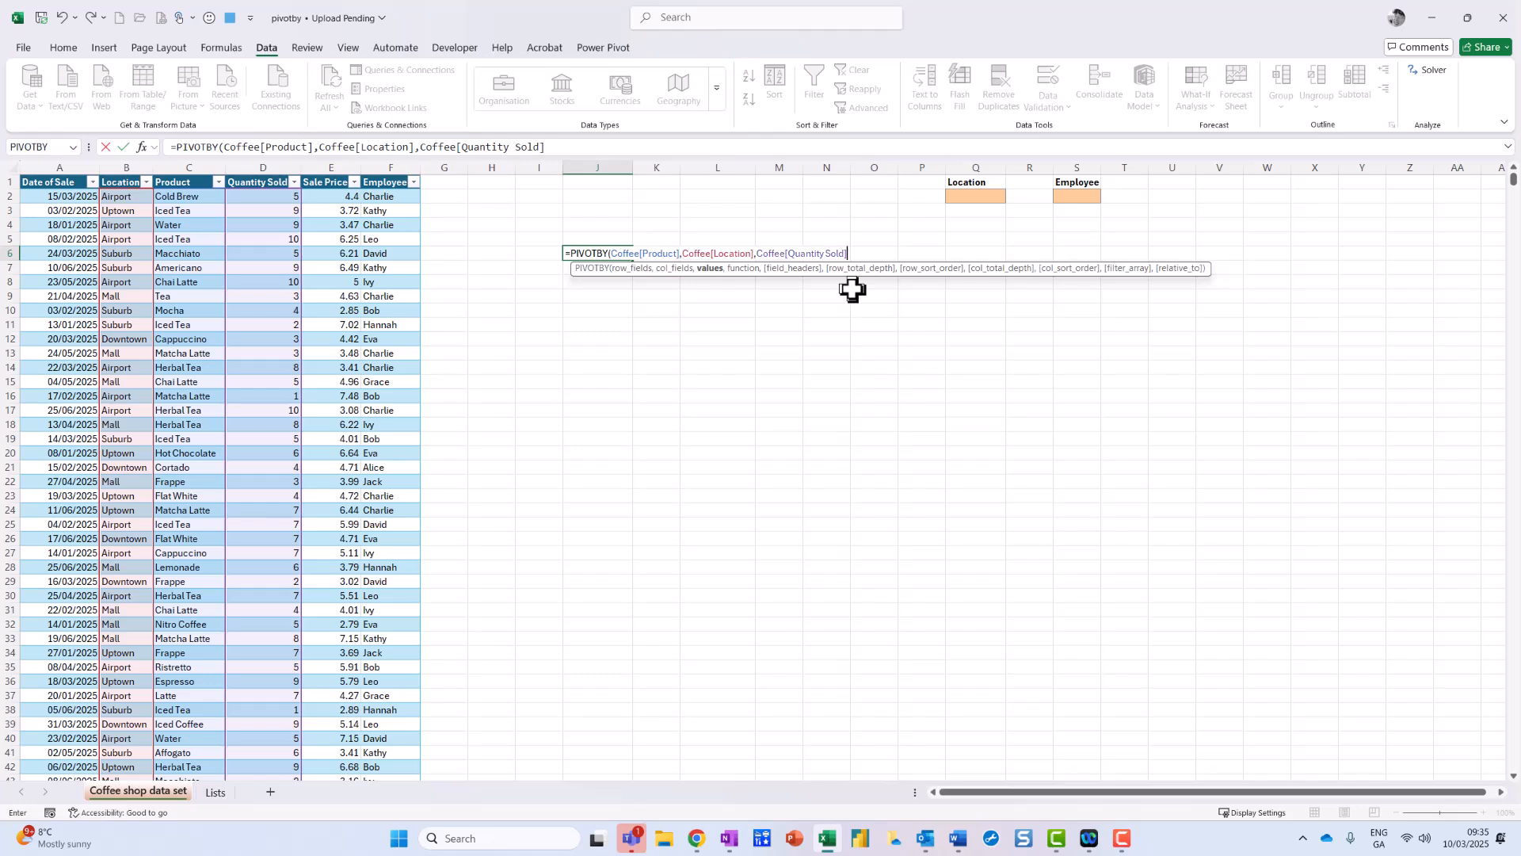
type(",")
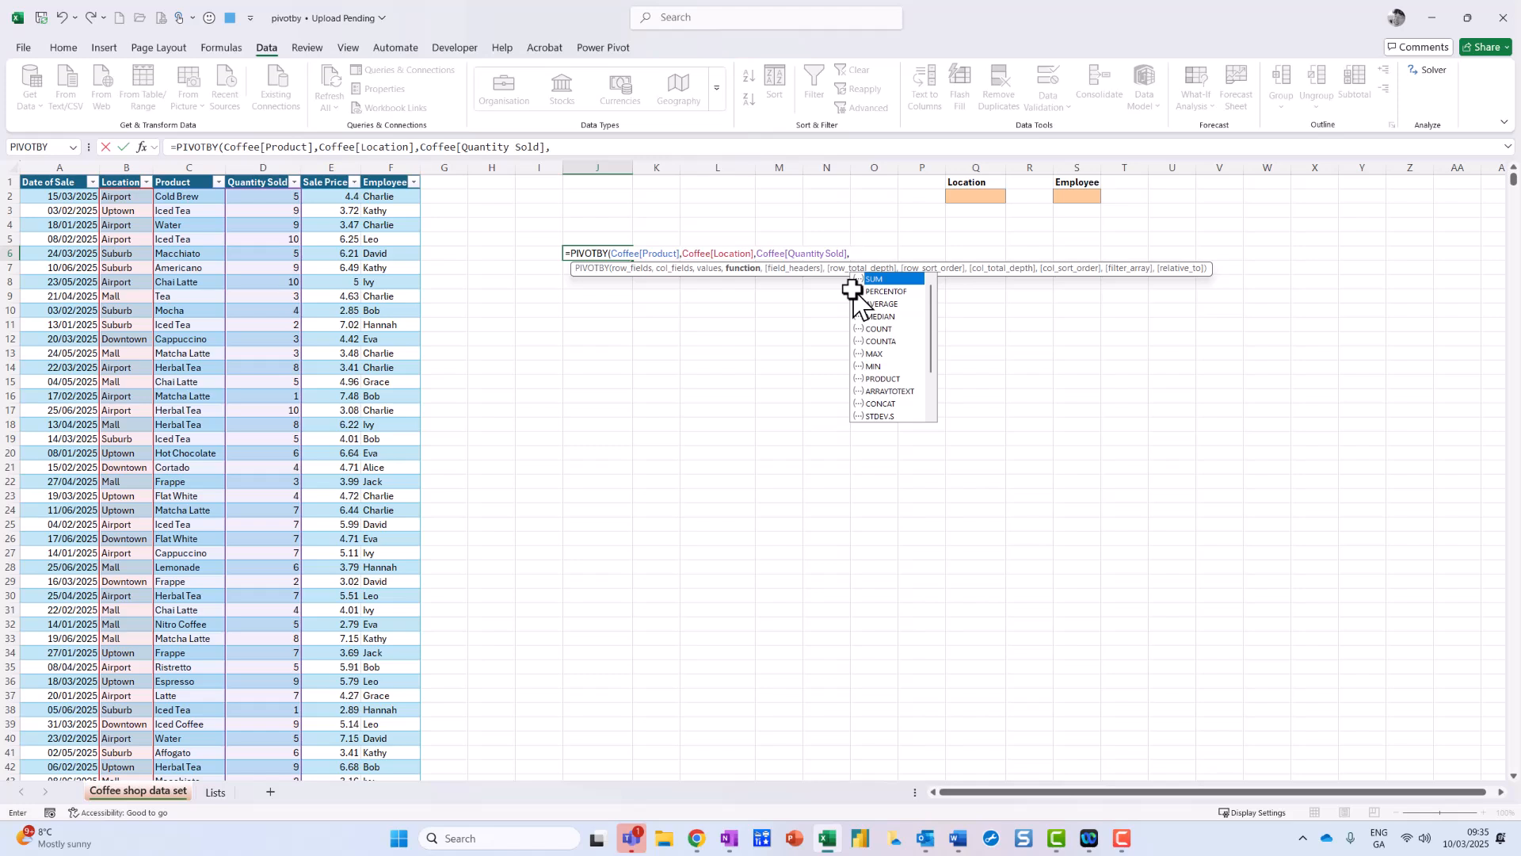
Step: Choose SUM as the PIVOTBY aggregation function
scroll(896, 325, "down", 1)
scroll(895, 325, "down", 1)
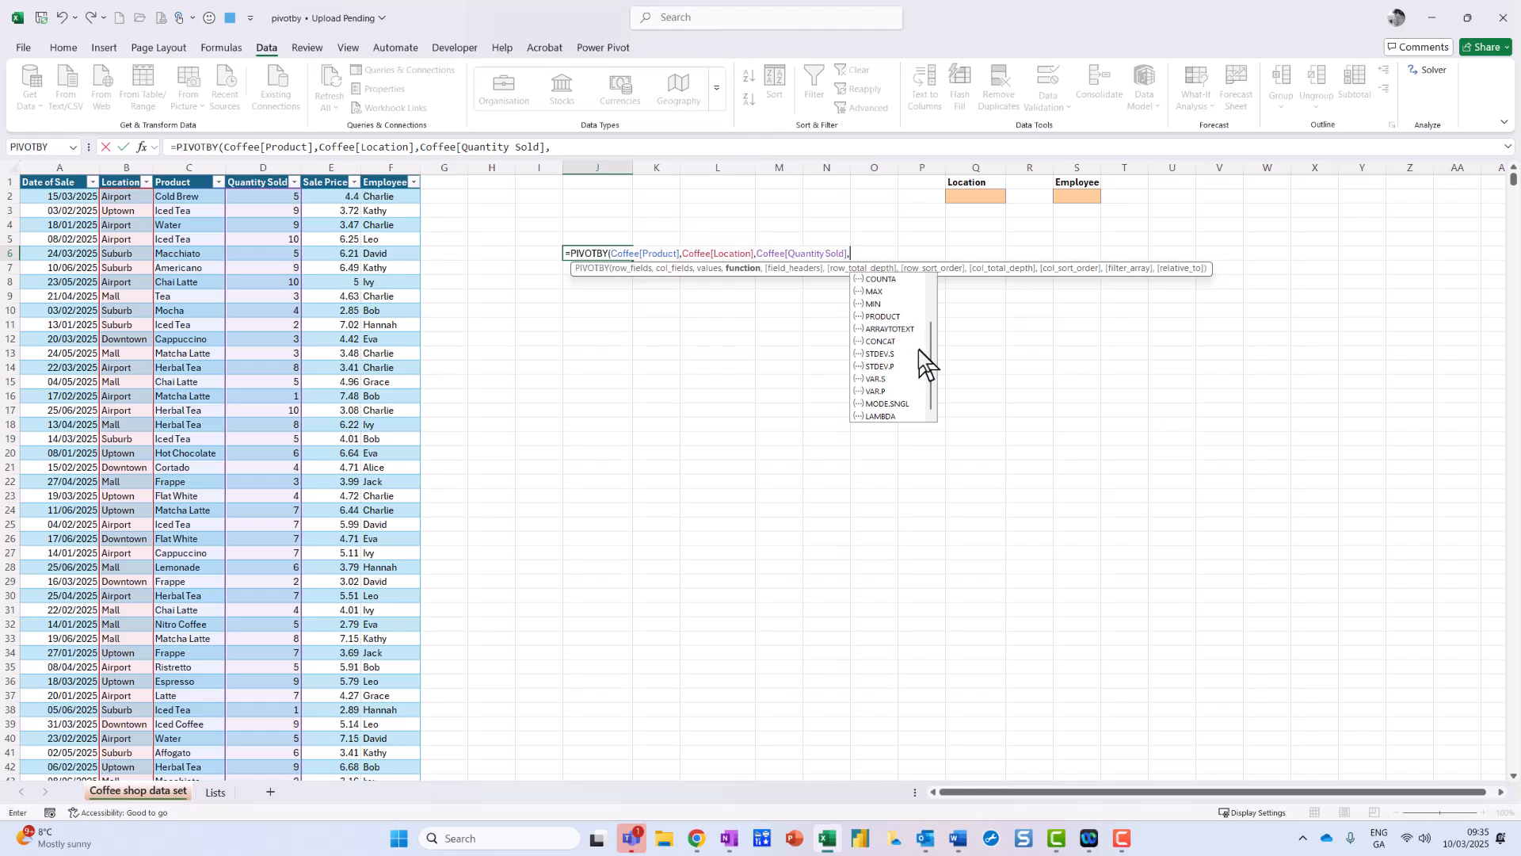
scroll(914, 358, "up", 1)
scroll(914, 358, "up", 1)
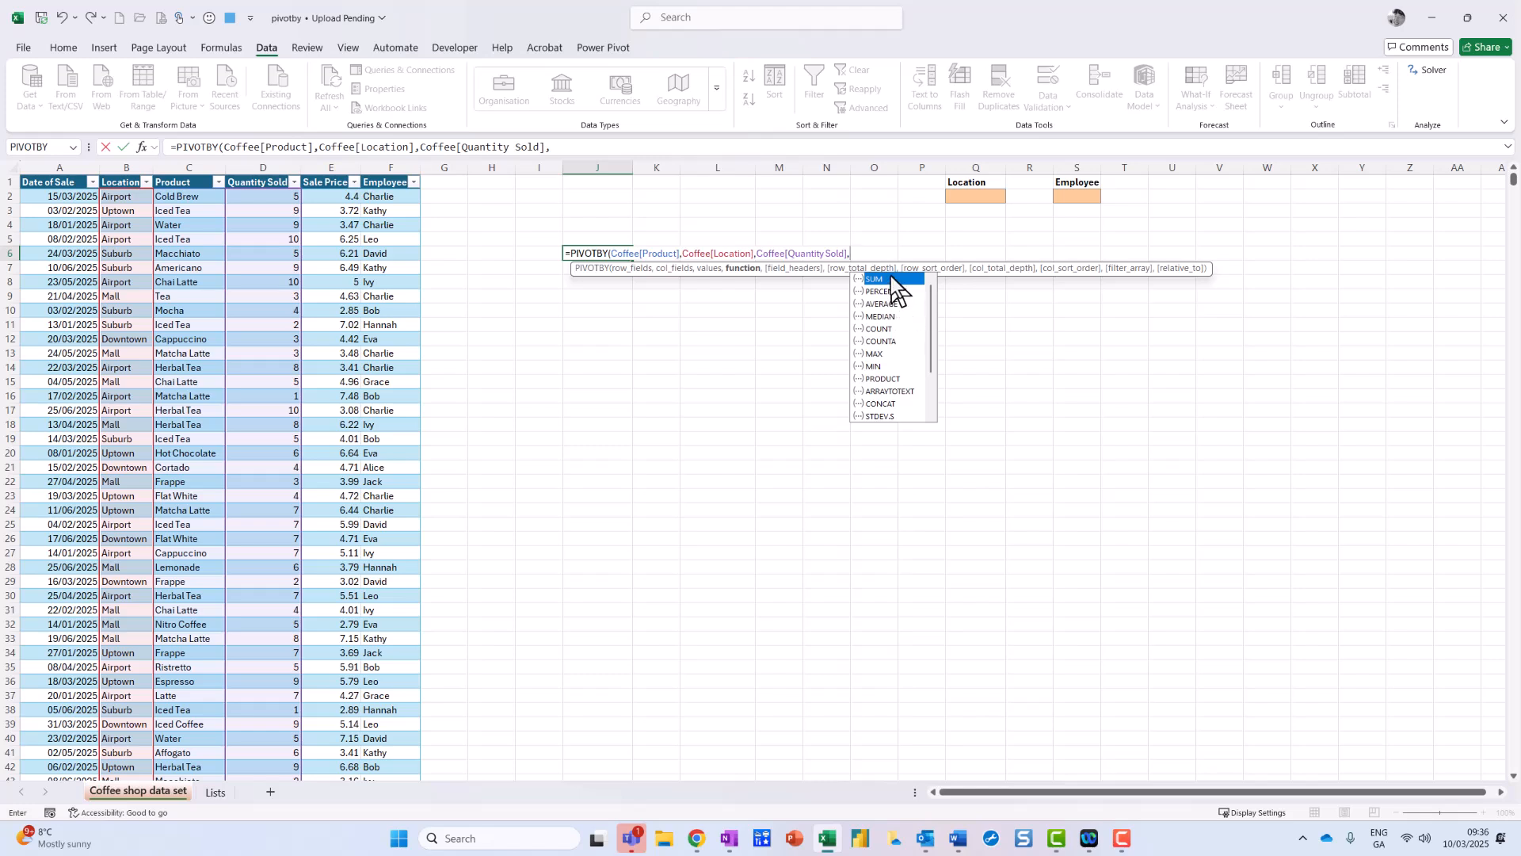
double_click(894, 279)
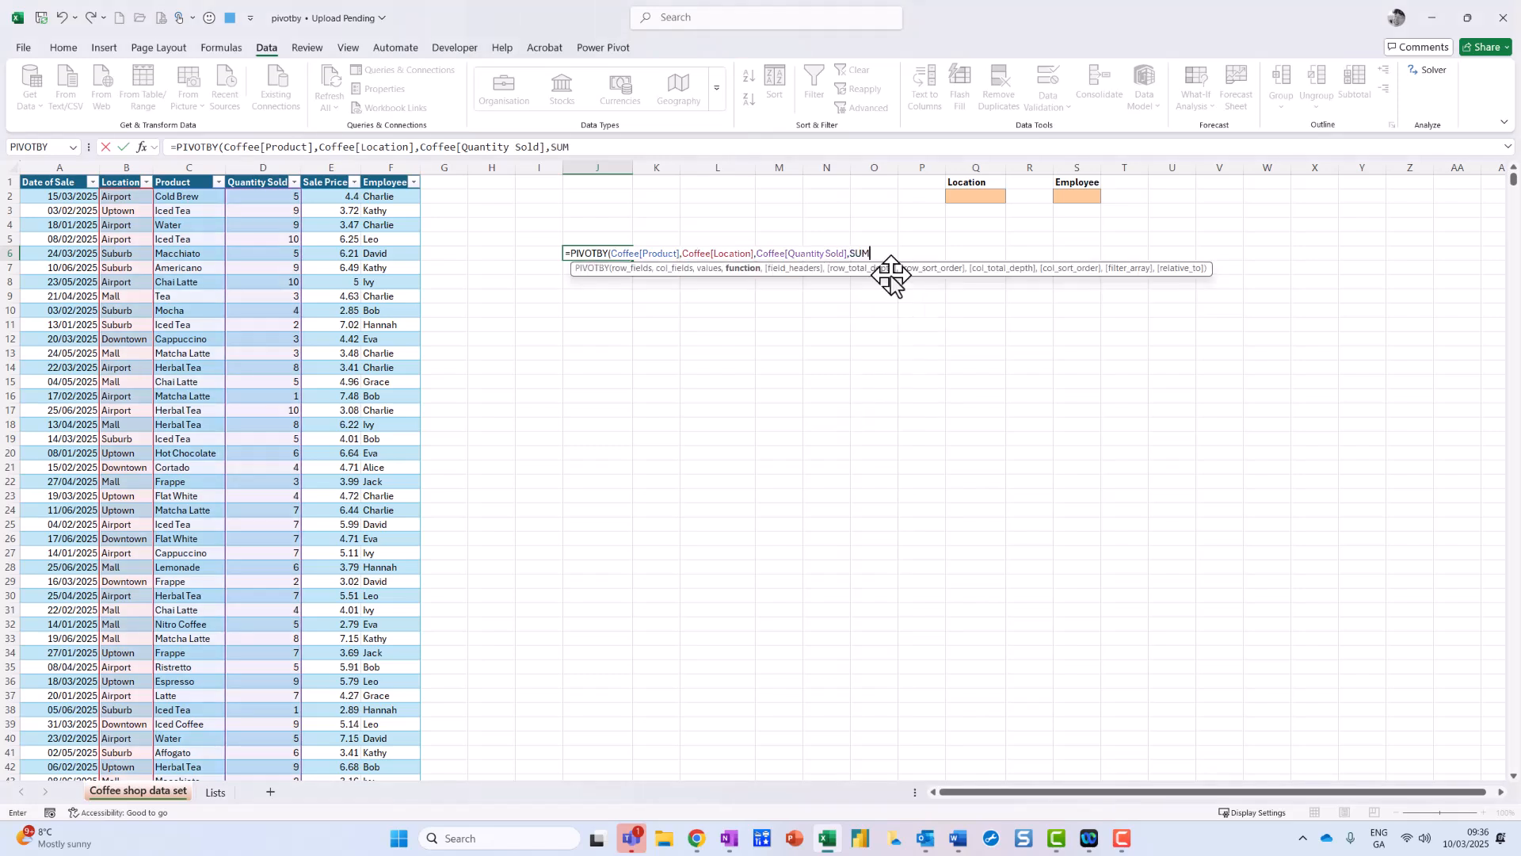
type(",")
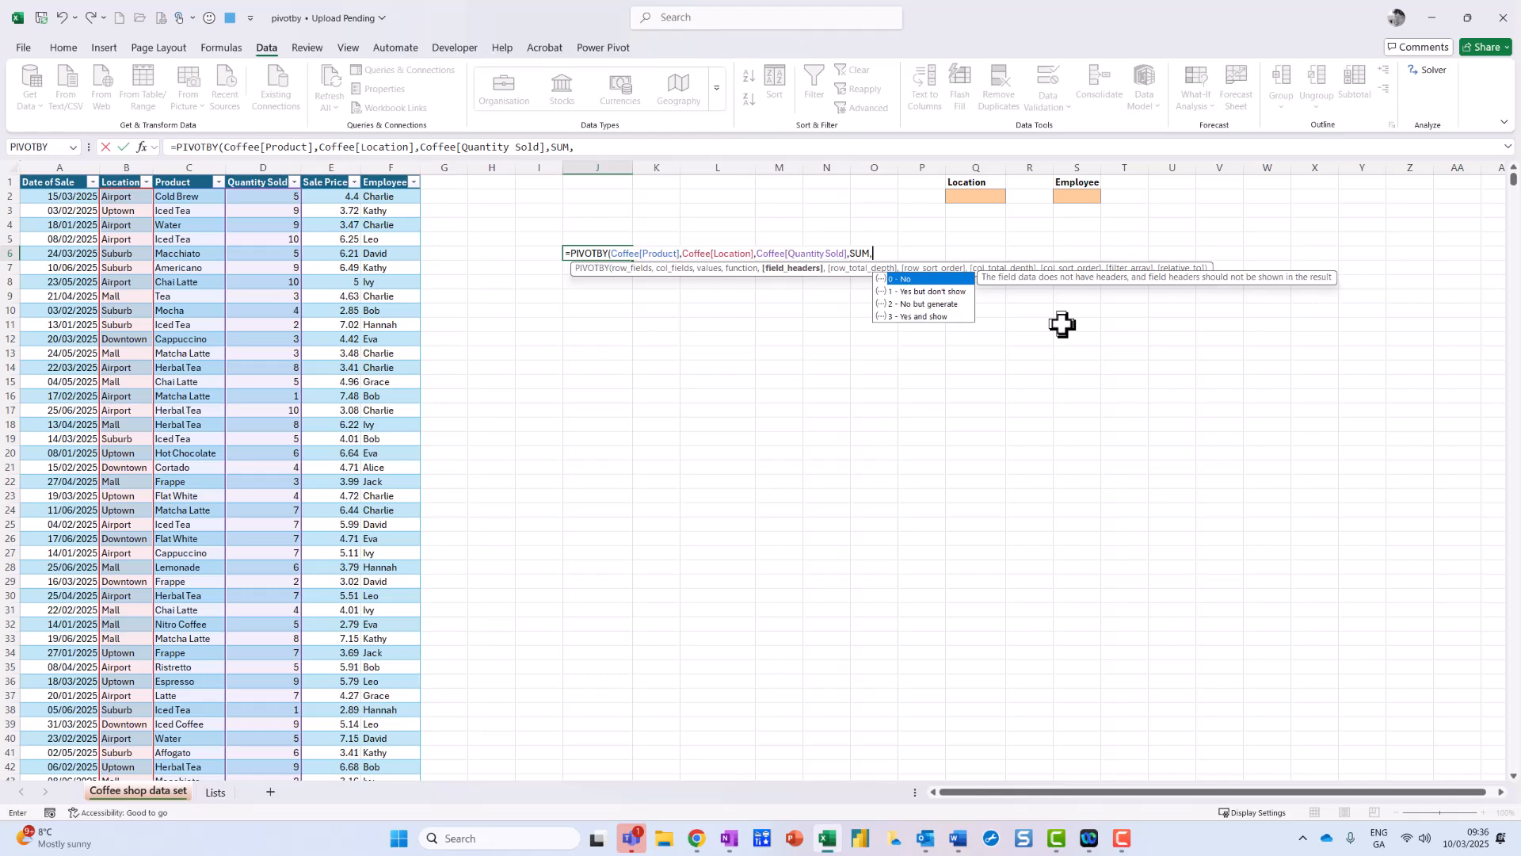
Step: Add arguments 0,0,1,1,-1: no headers or row totals, column grand totals, descending column sort
type("0")
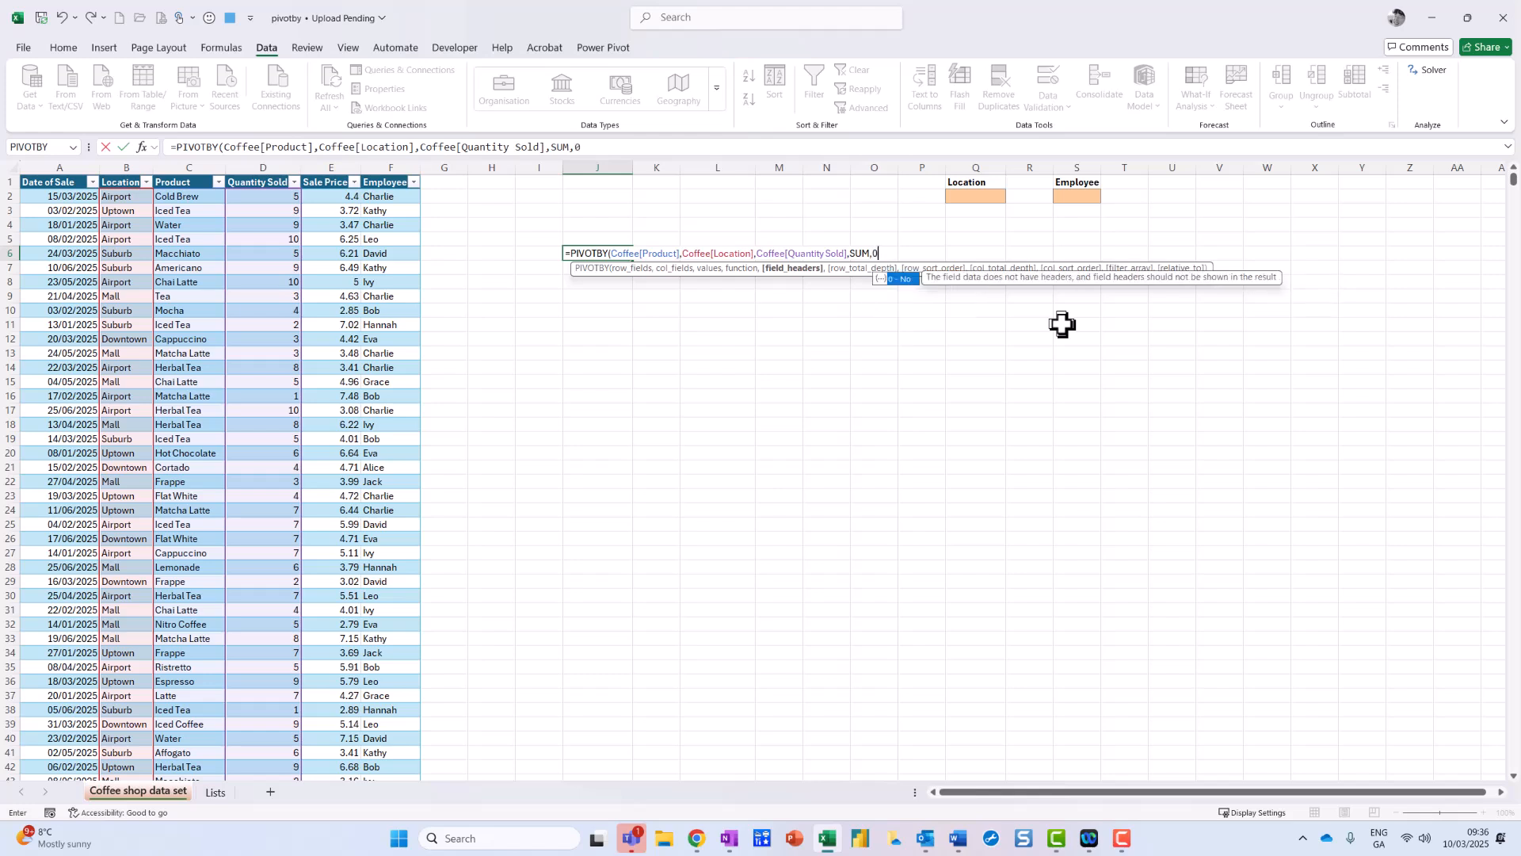
type(",")
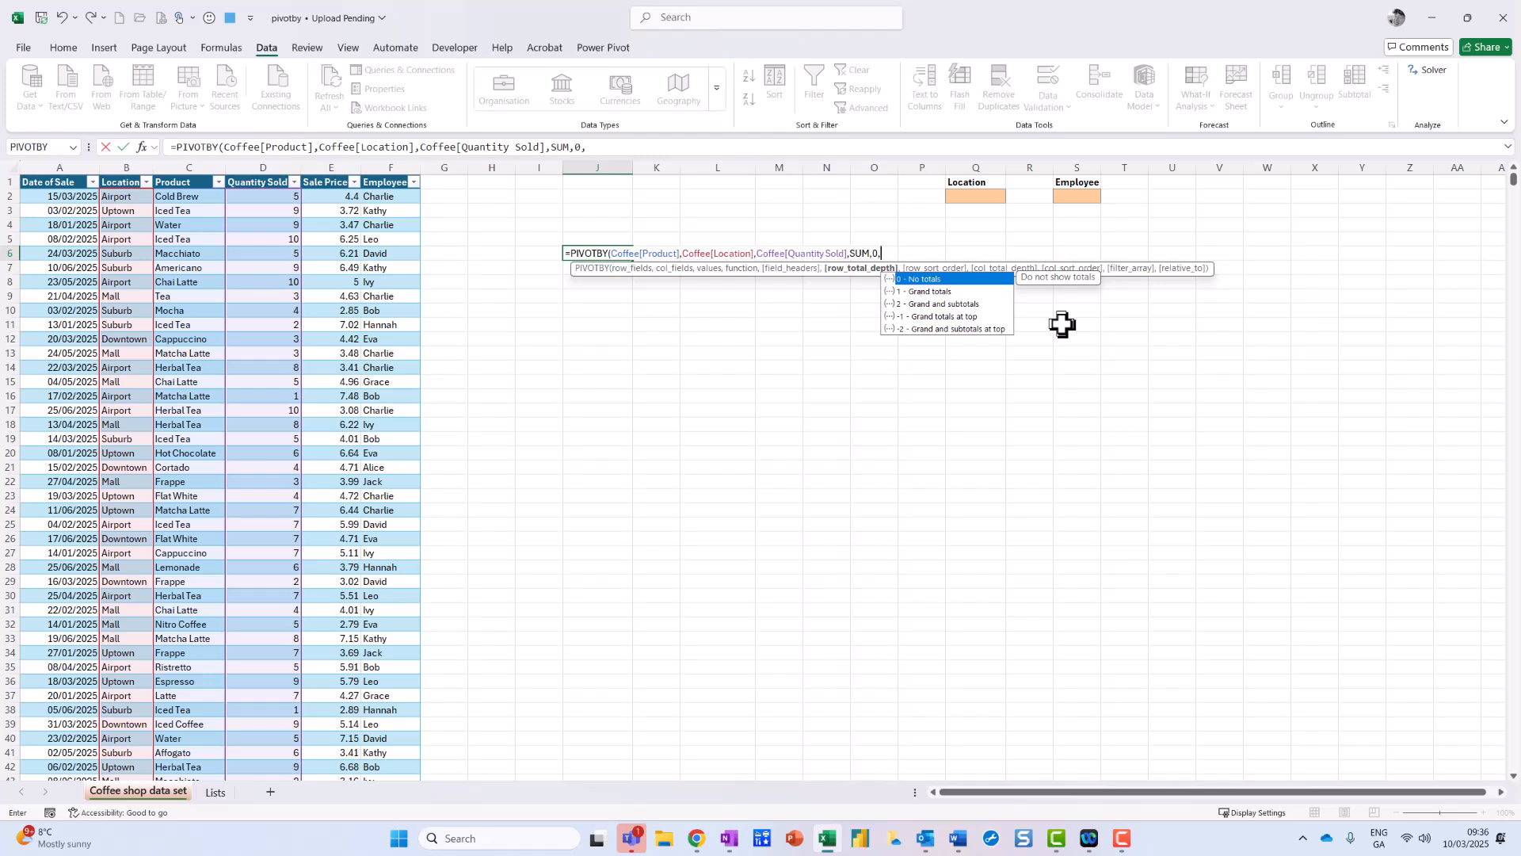
double_click(953, 281)
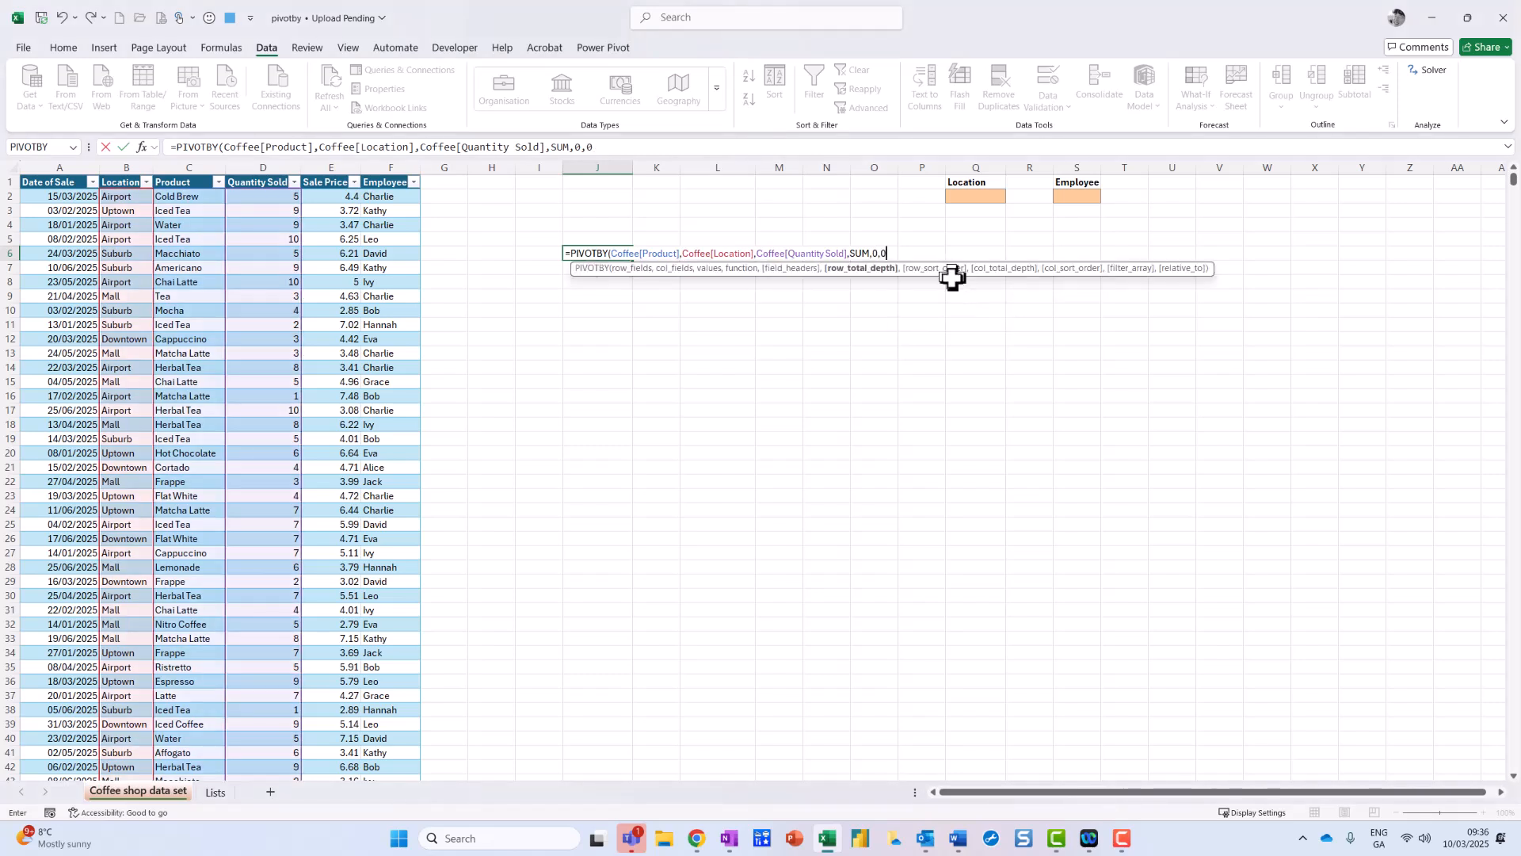
type(",")
type("1,")
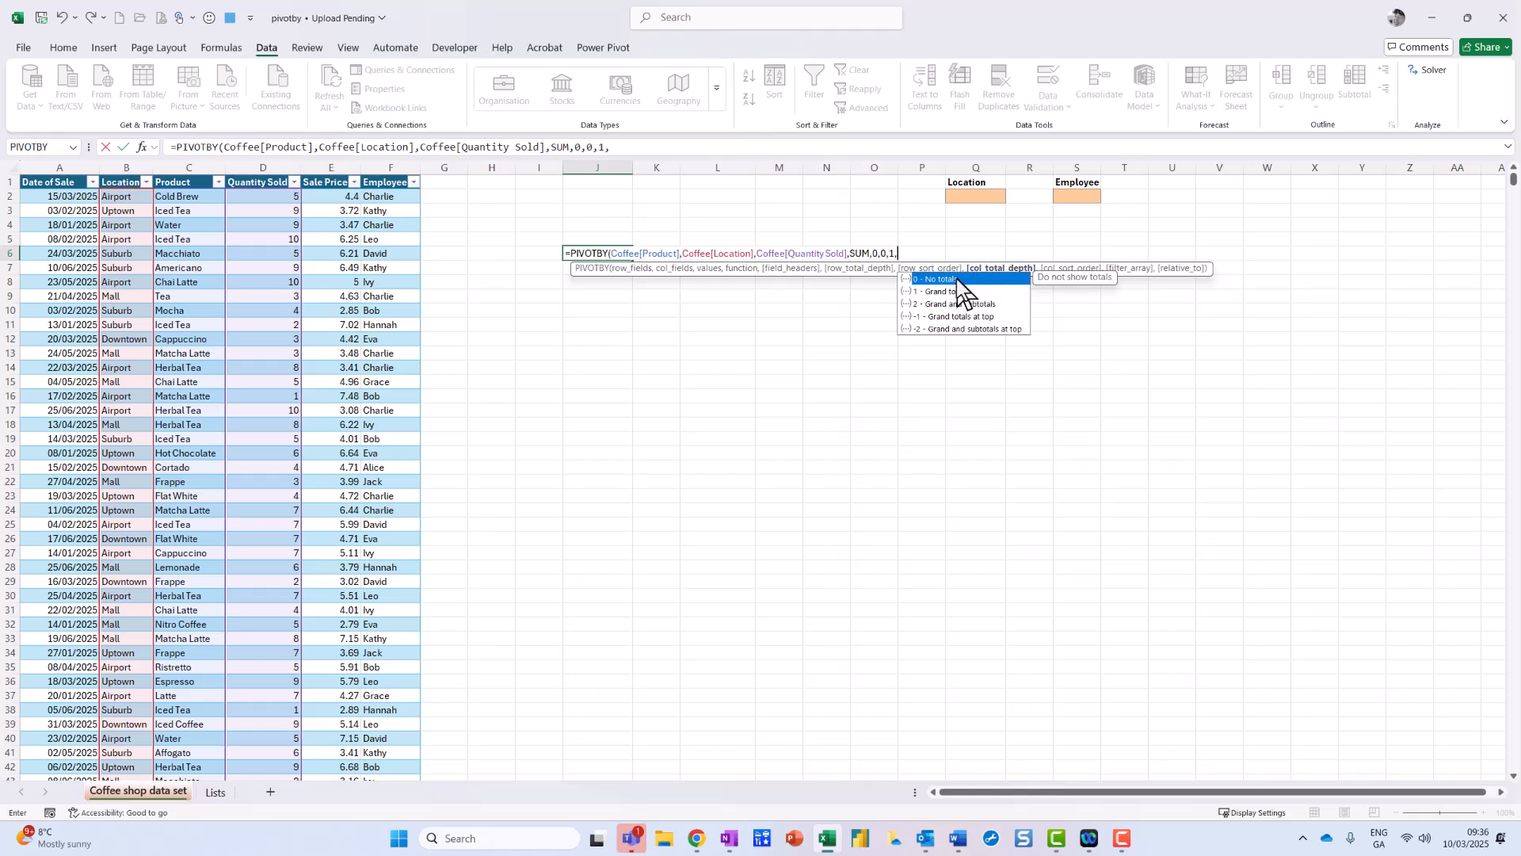
double_click(957, 278)
double_click(951, 292)
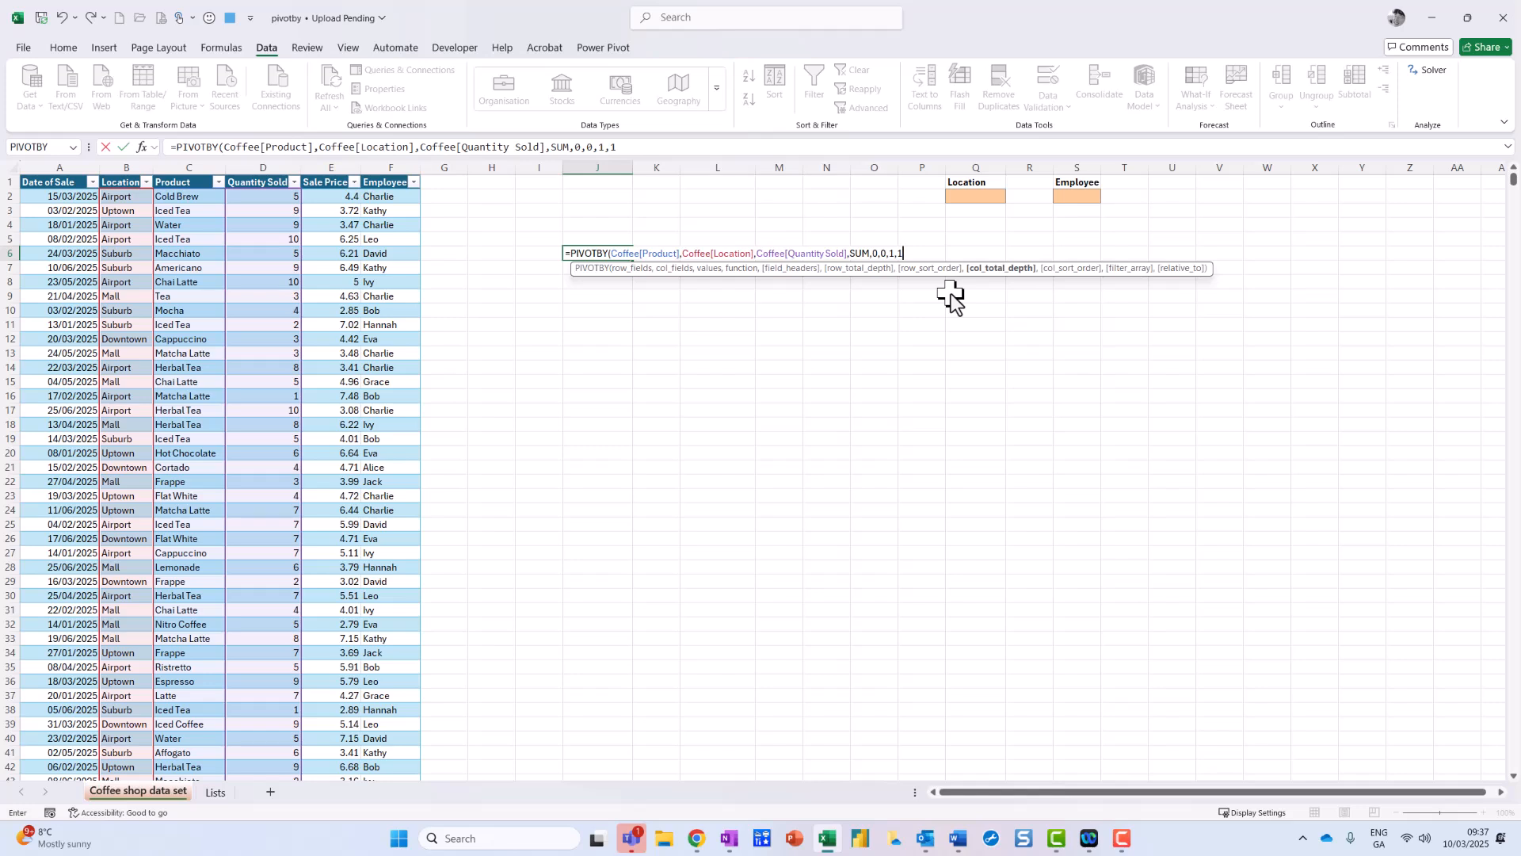
type(",-1,(")
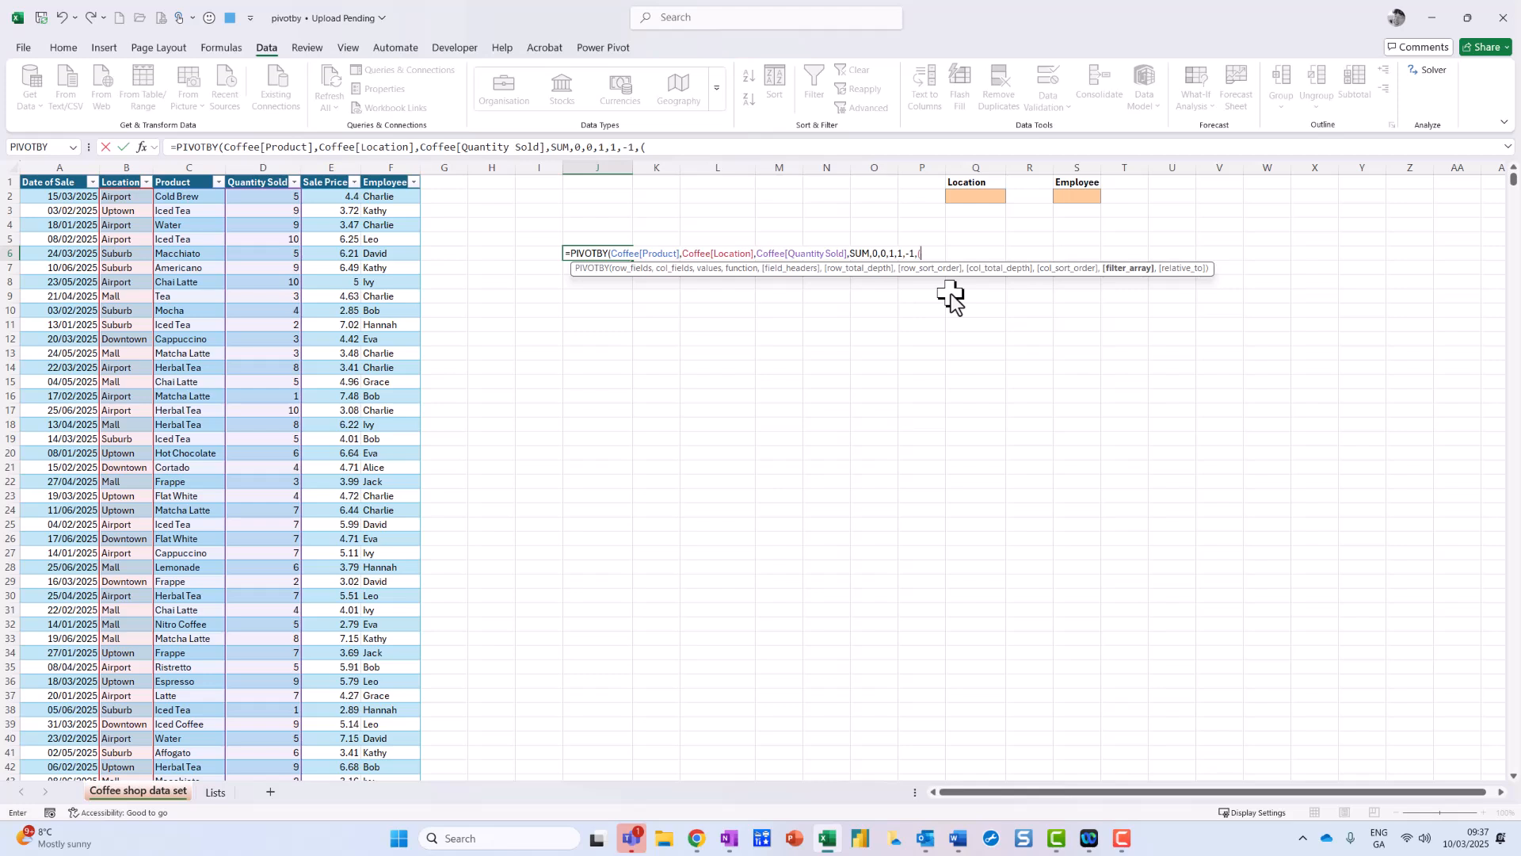
Step: Begin the filter argument with the condition Coffee[Location]=$Q$2
type("off")
double_click(957, 278)
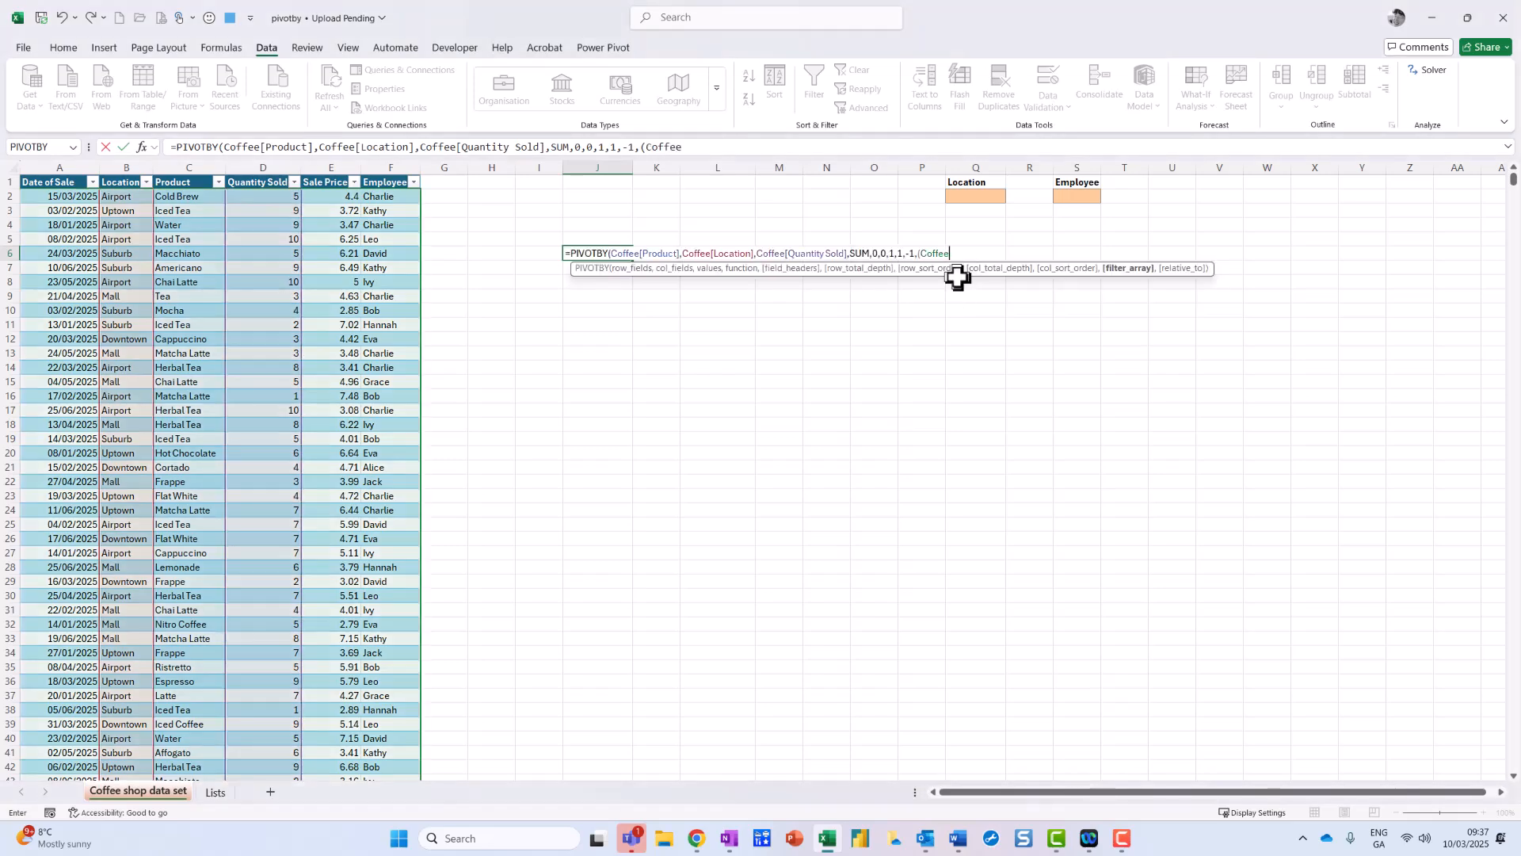
type("[")
key("BackSpace")
type("[")
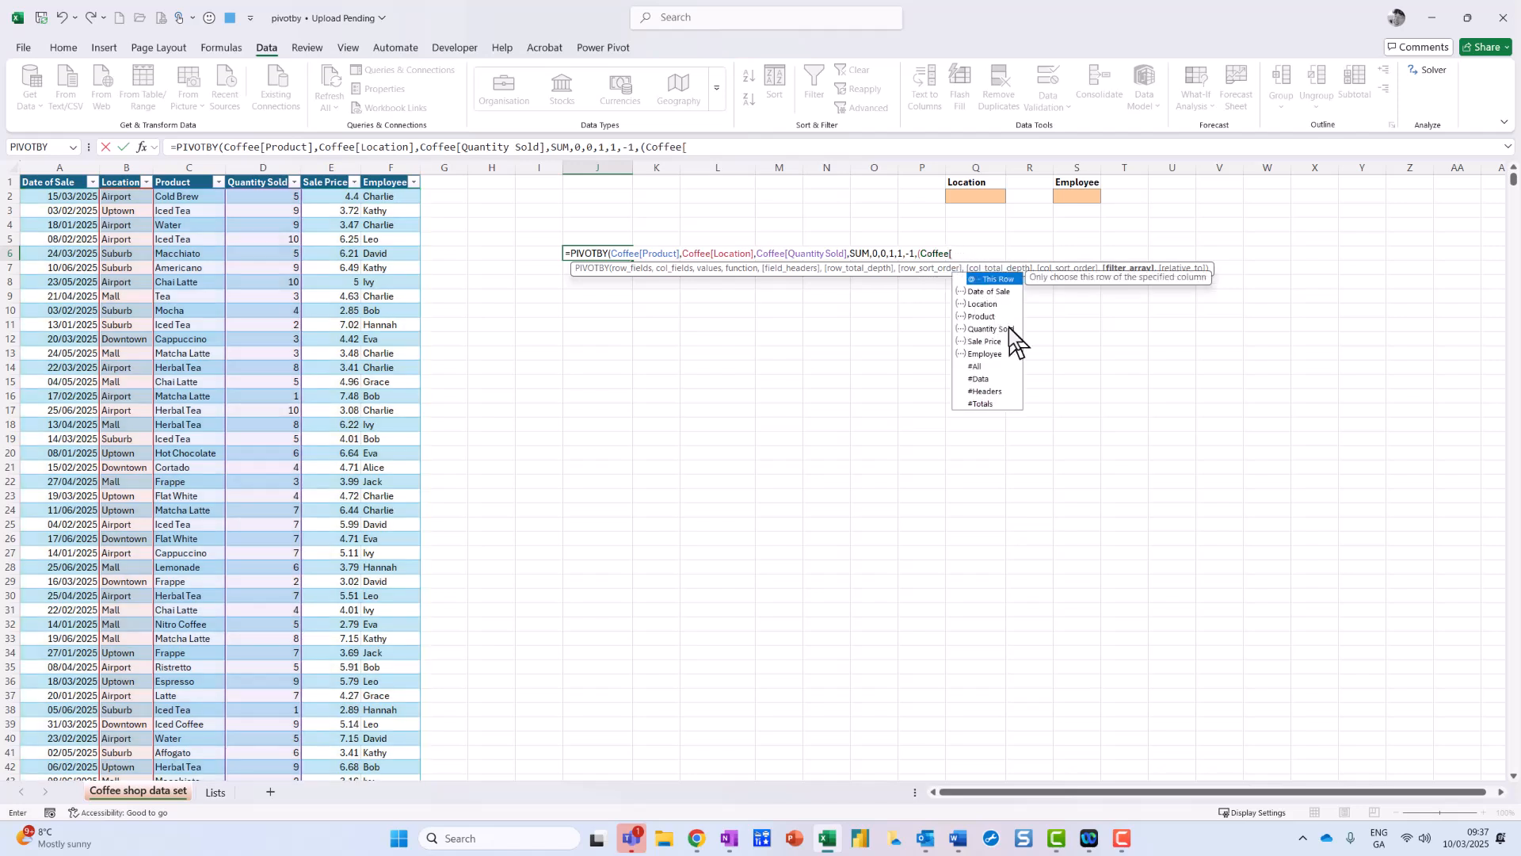
double_click(997, 306)
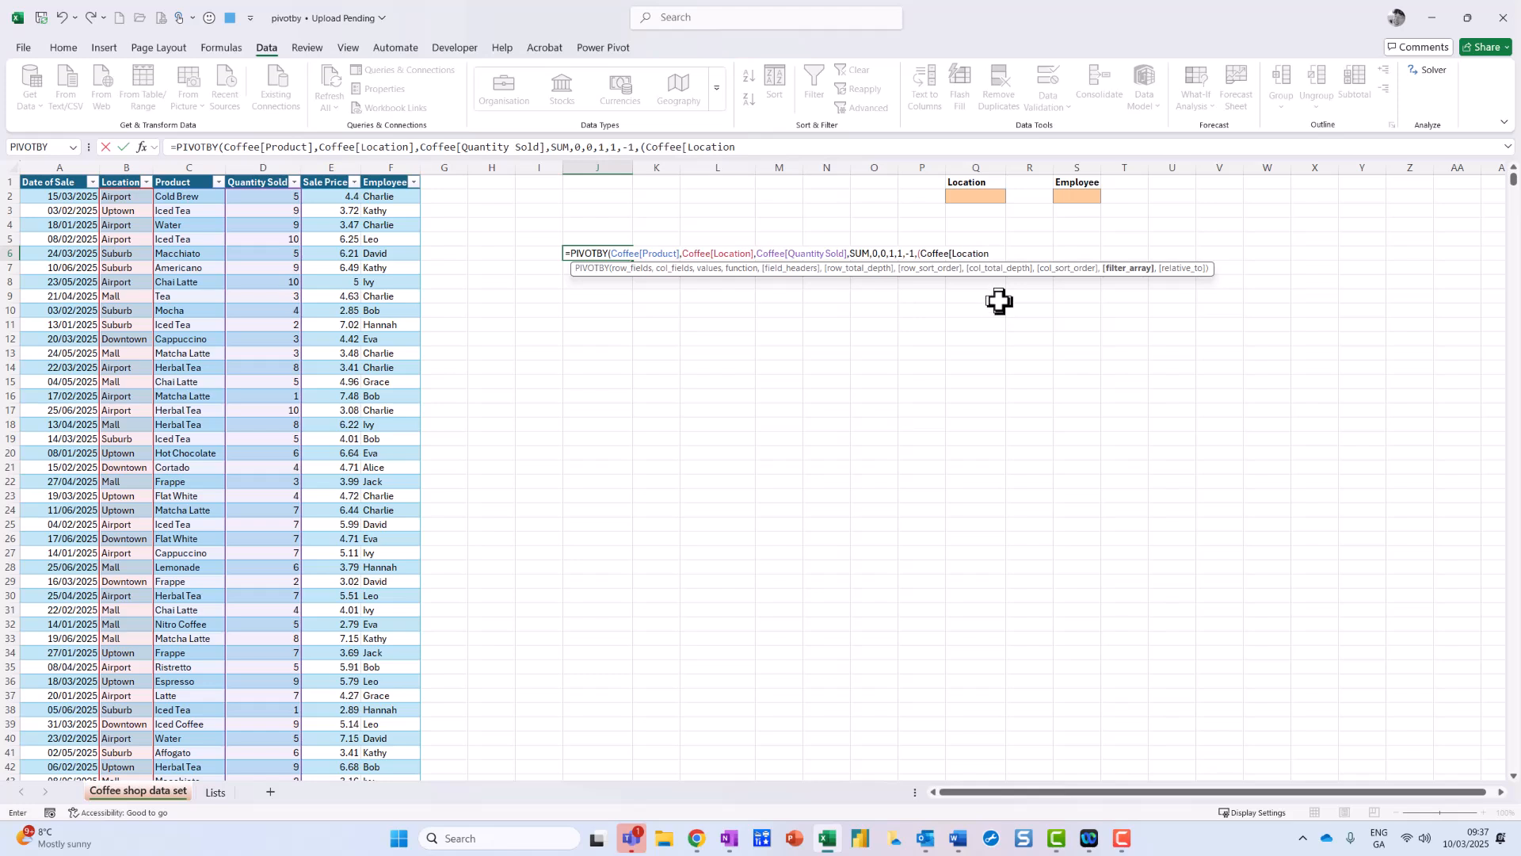
type("]=Q2")
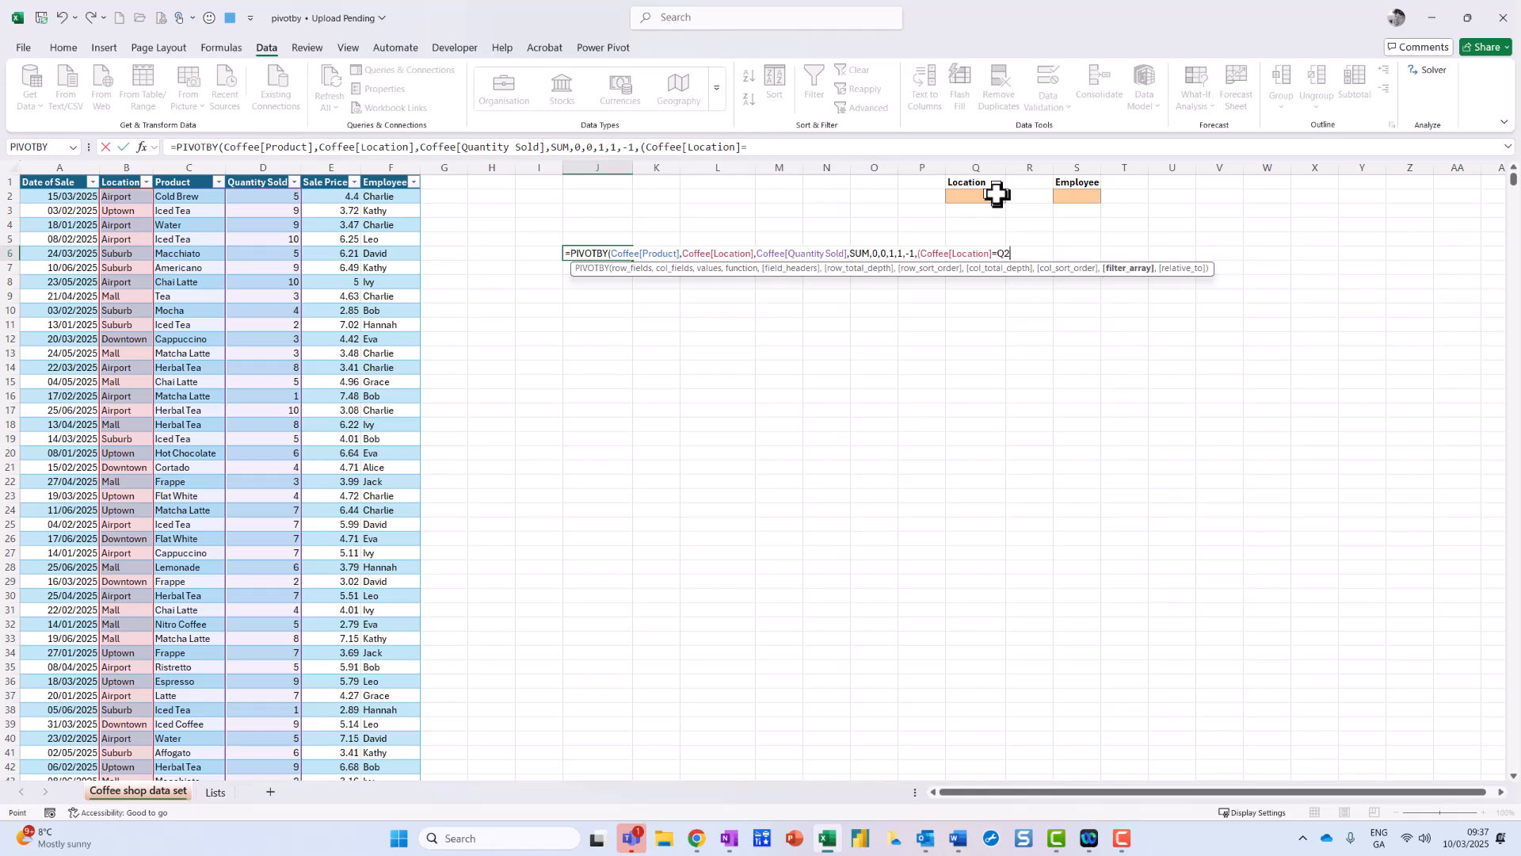
left_click(995, 196)
key("F4")
type(")")
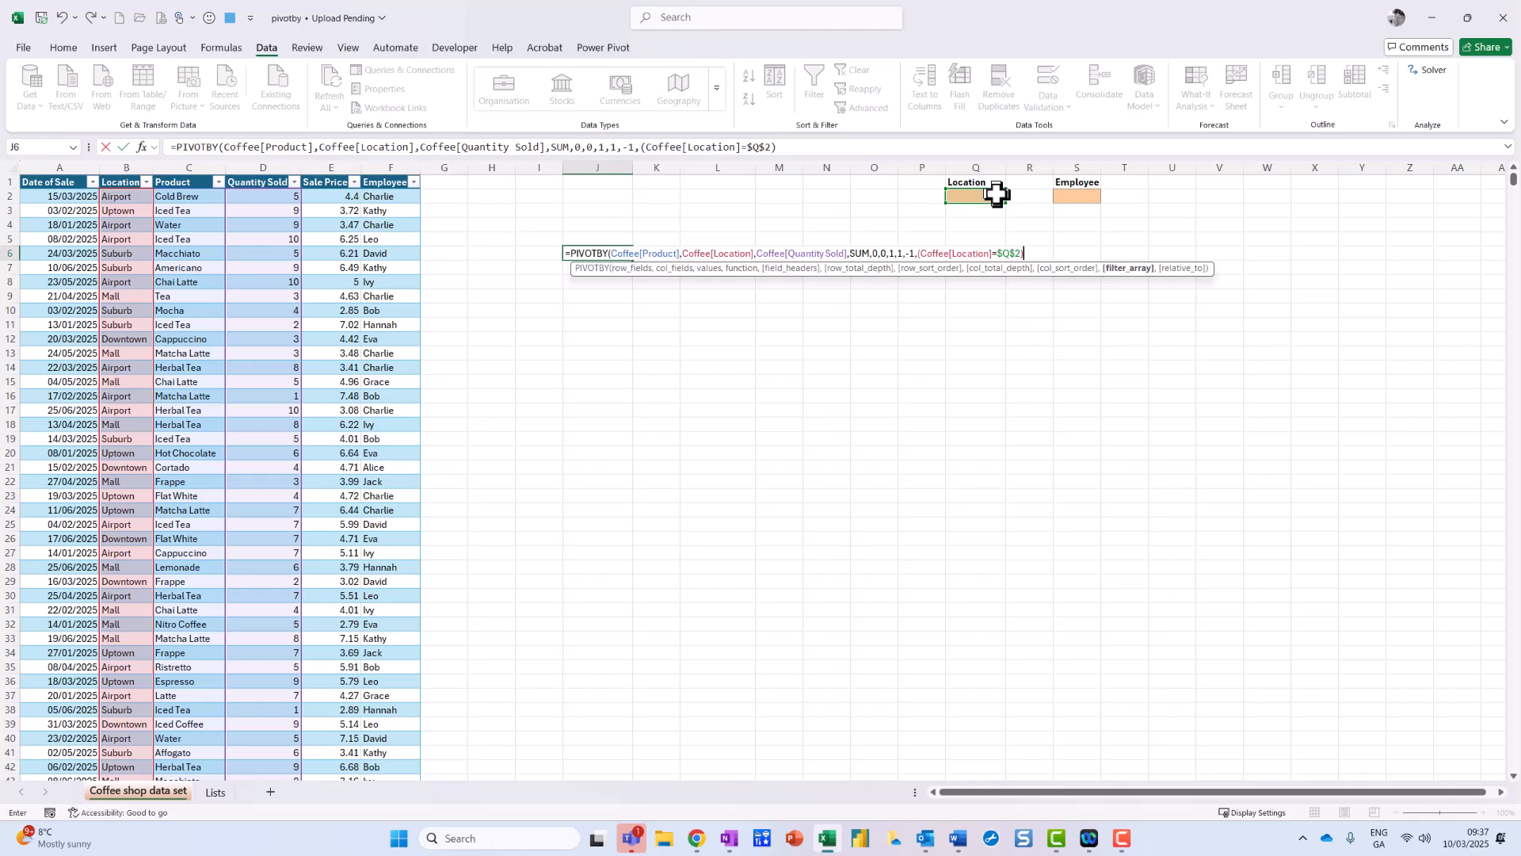
type("*")
Step: Multiply by Coffee[Employee]=$S$2, add relative_to 0 and commit; J6 shows #VALUE!
left_click(399, 194)
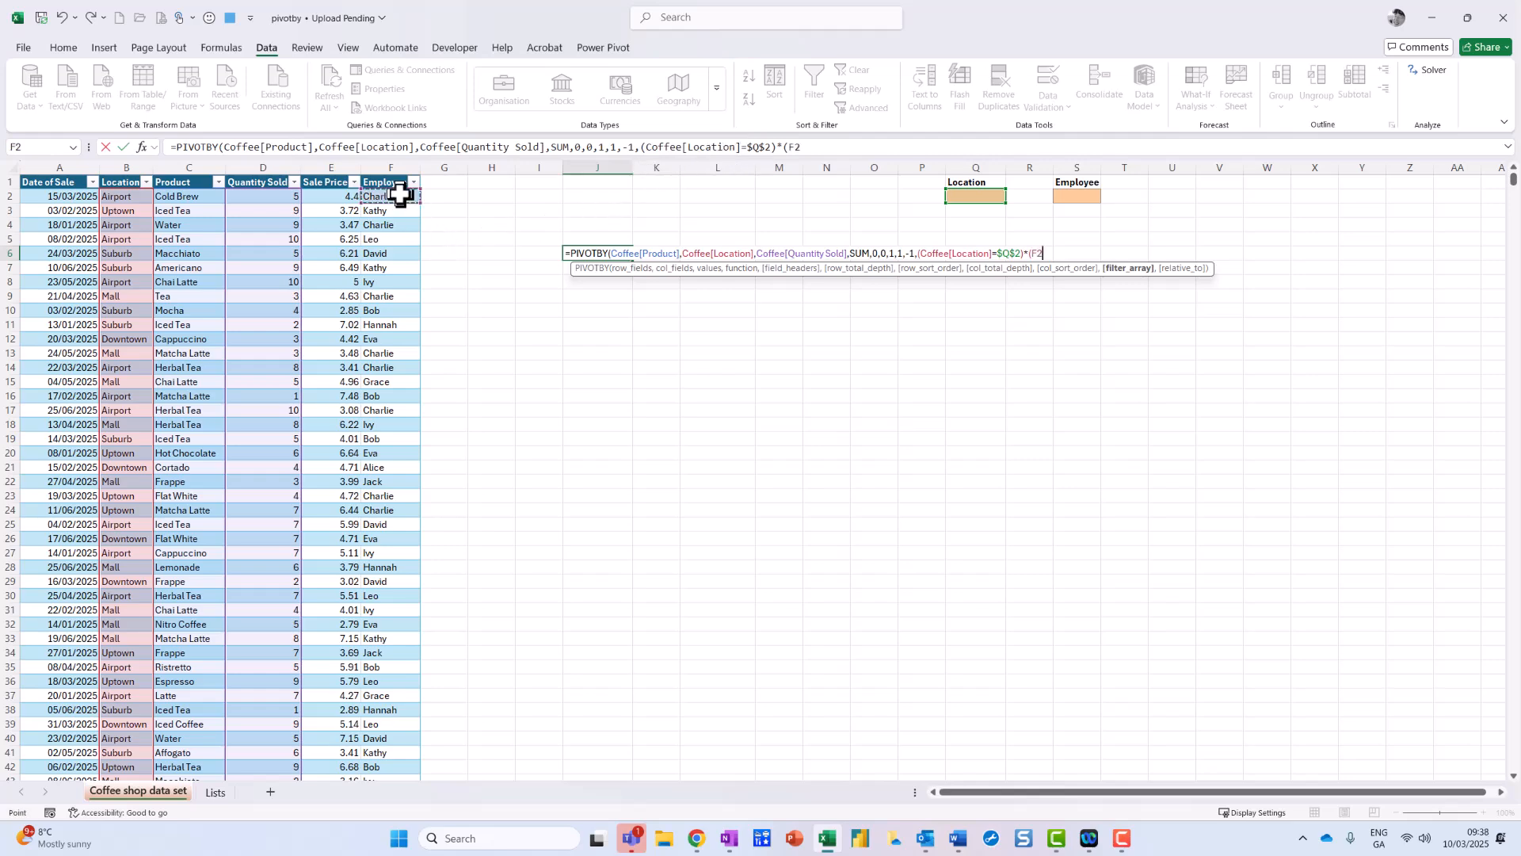
key("ctrl+shift+Down")
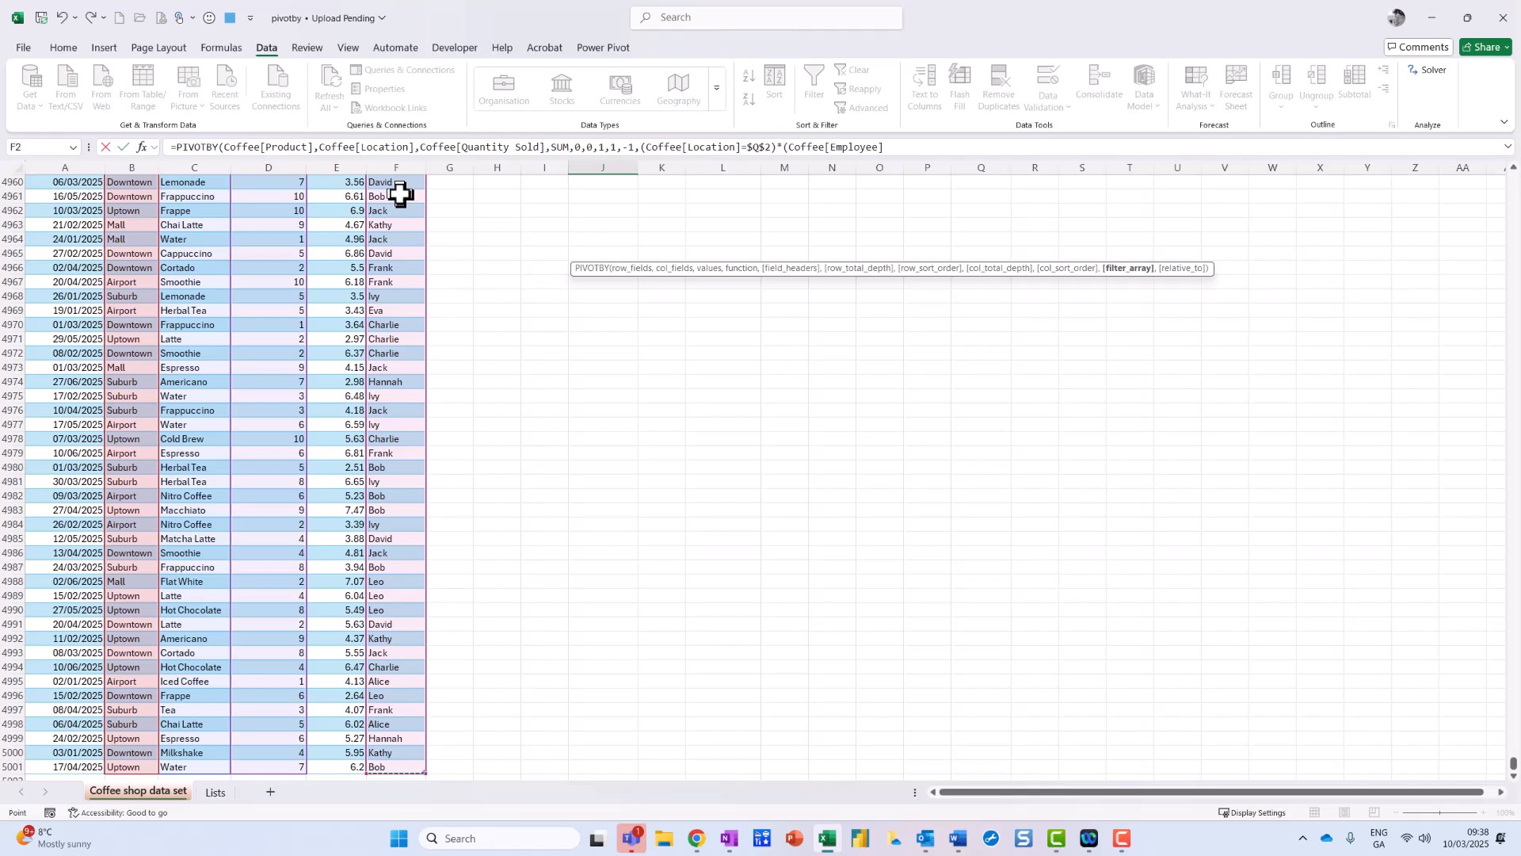
left_click(935, 145)
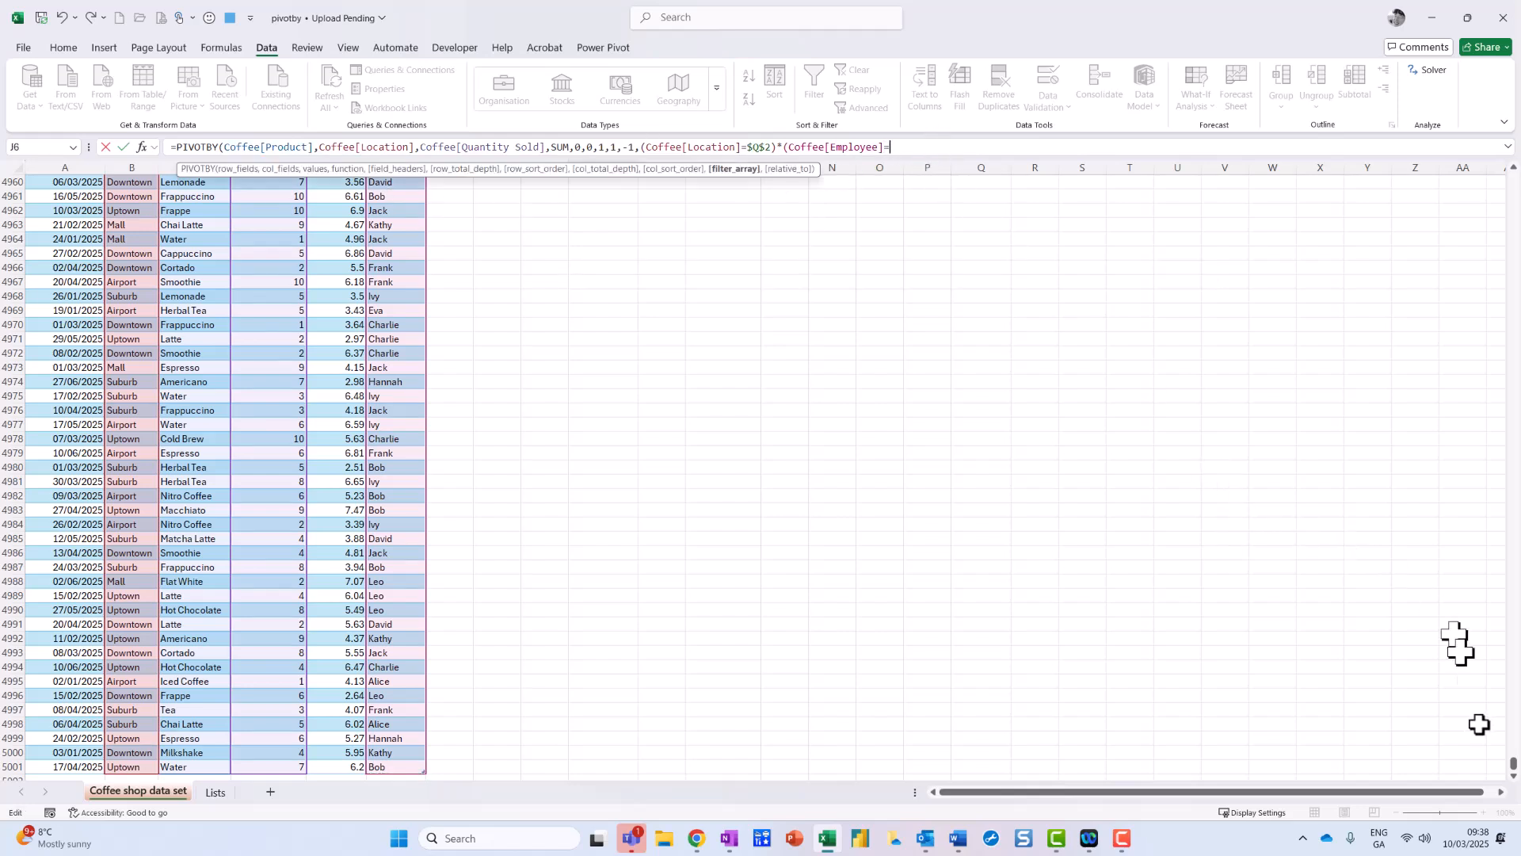
left_click_drag(1513, 773, 1513, 181)
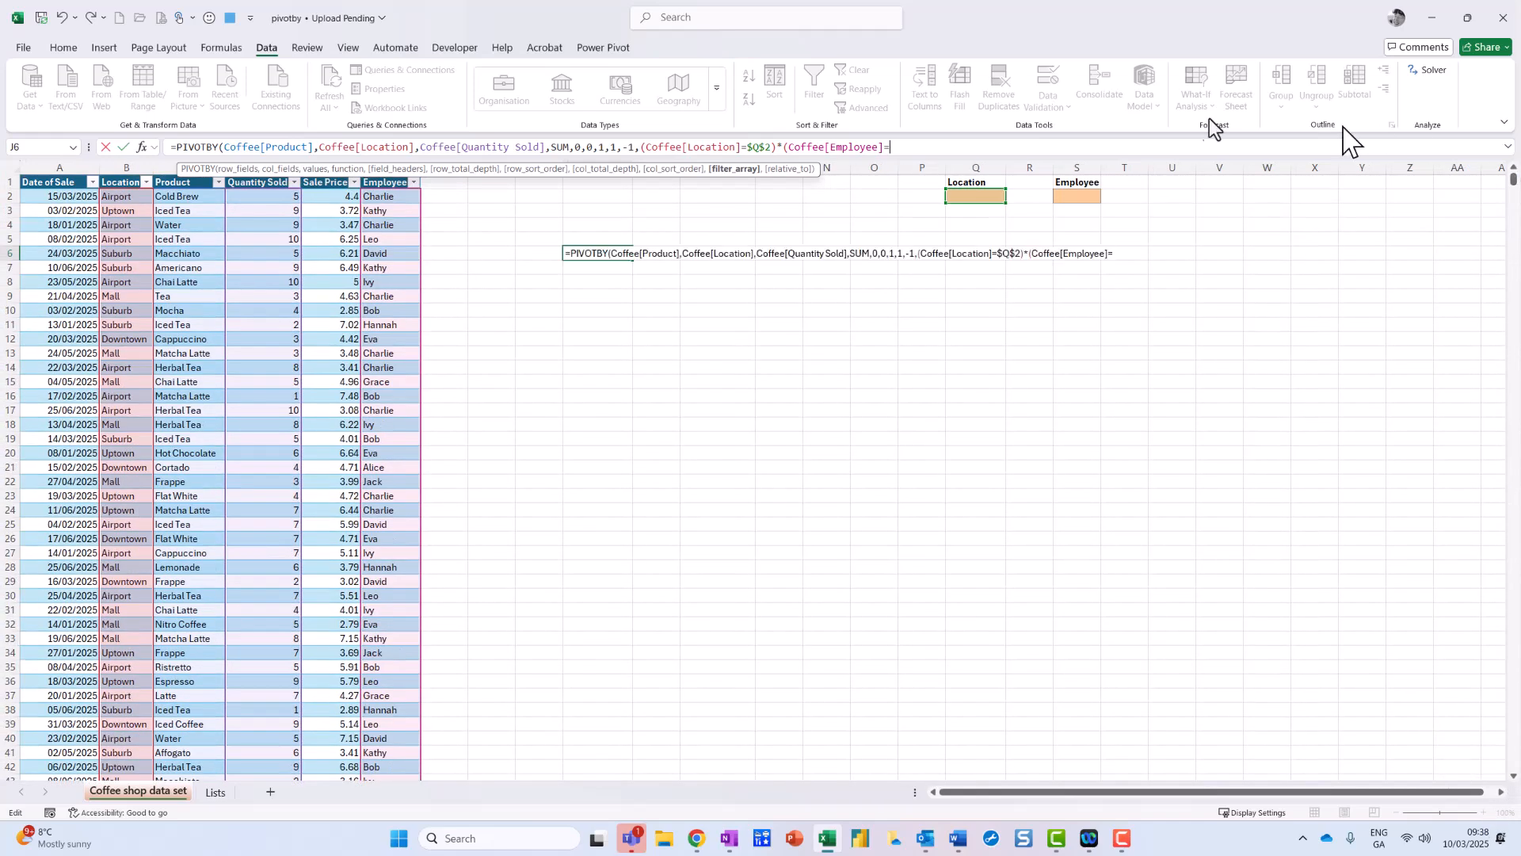
left_click(1082, 196)
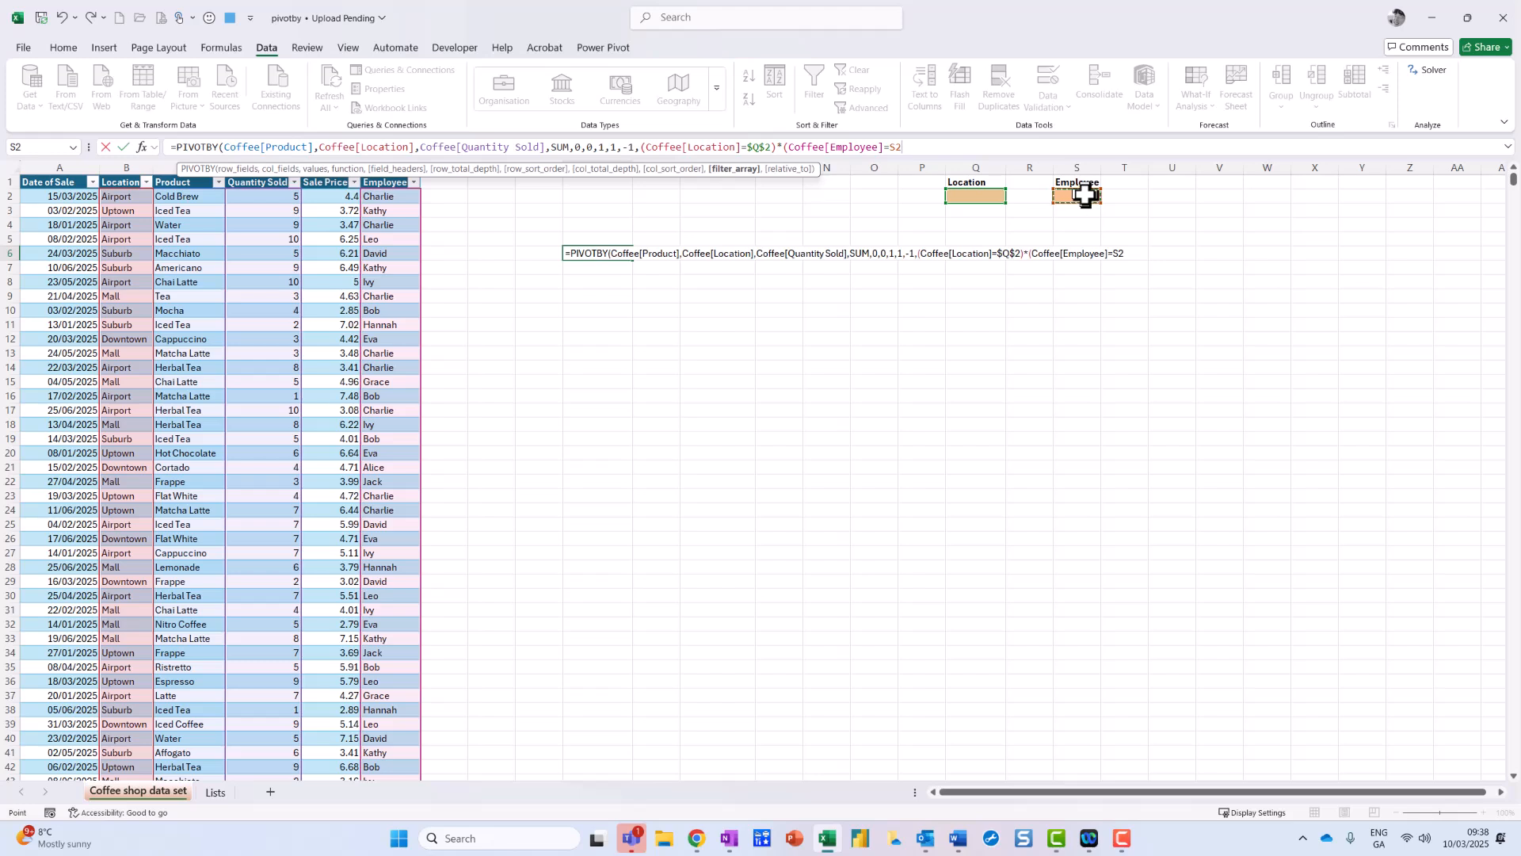
key("F4")
type("),")
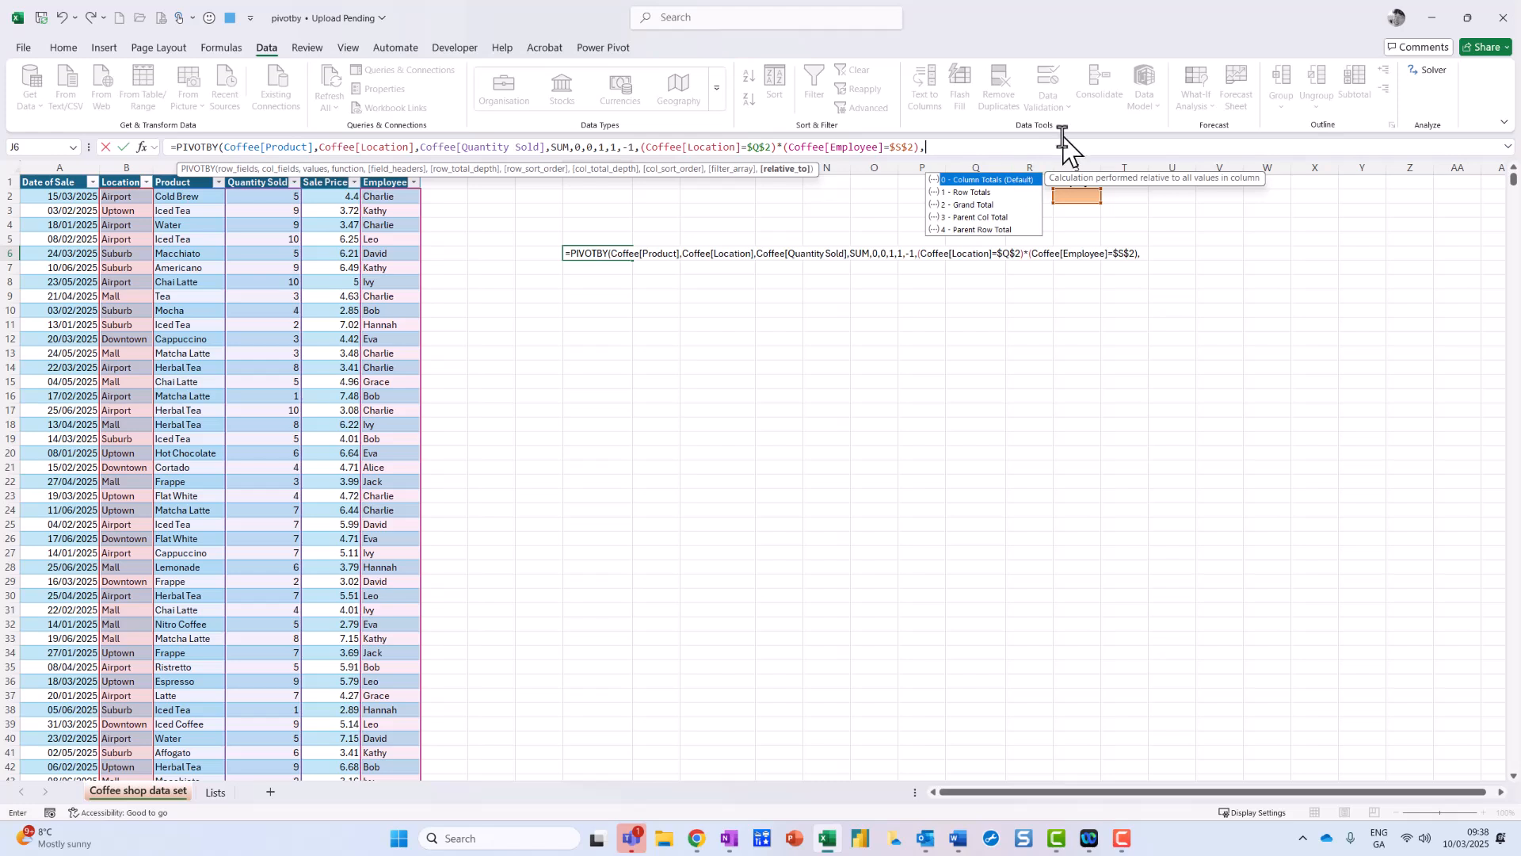
type("0")
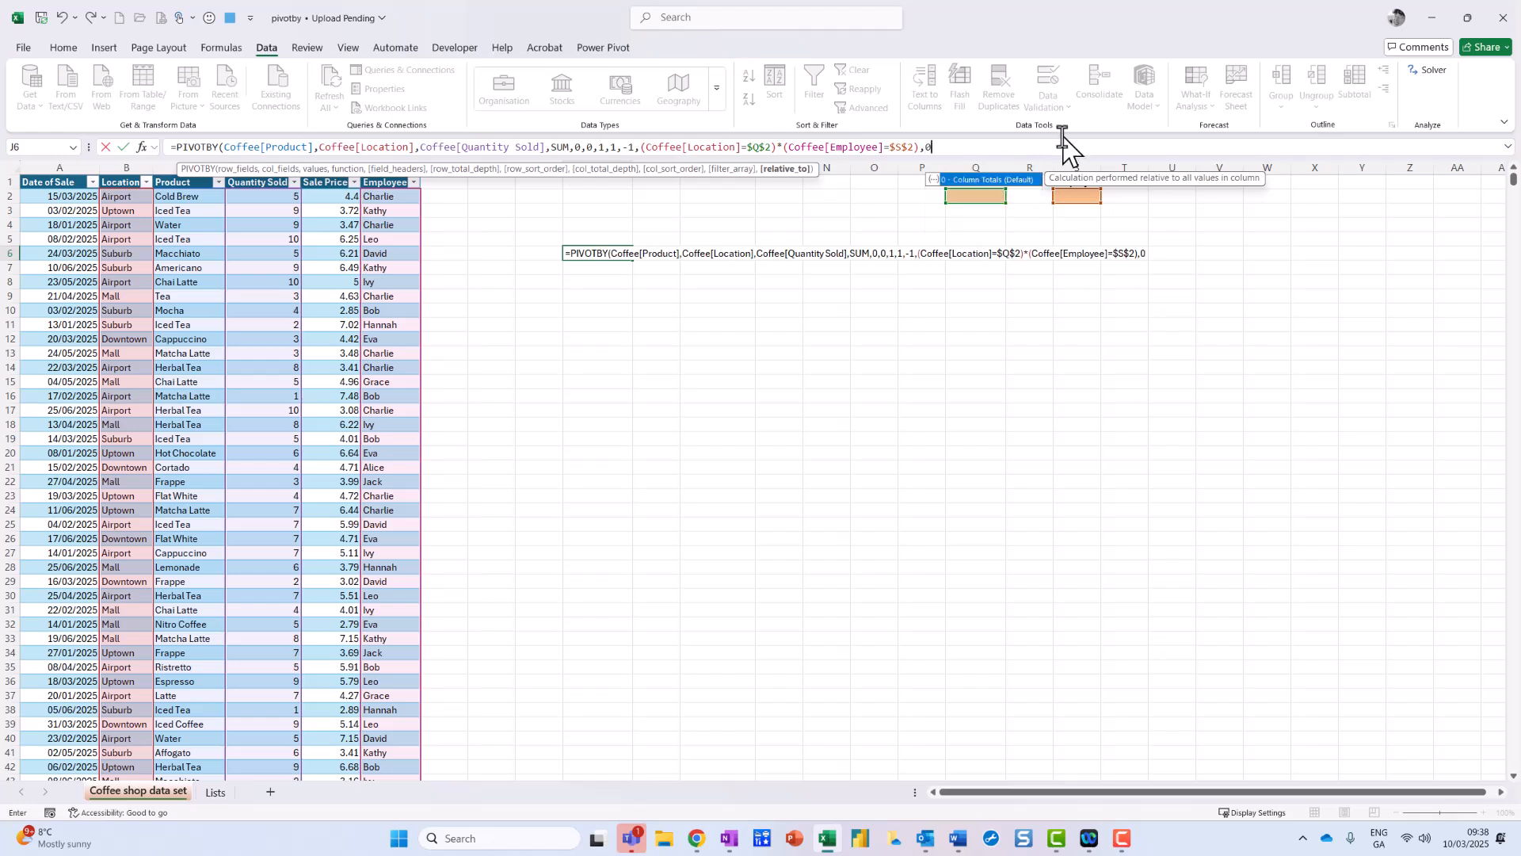
type(")")
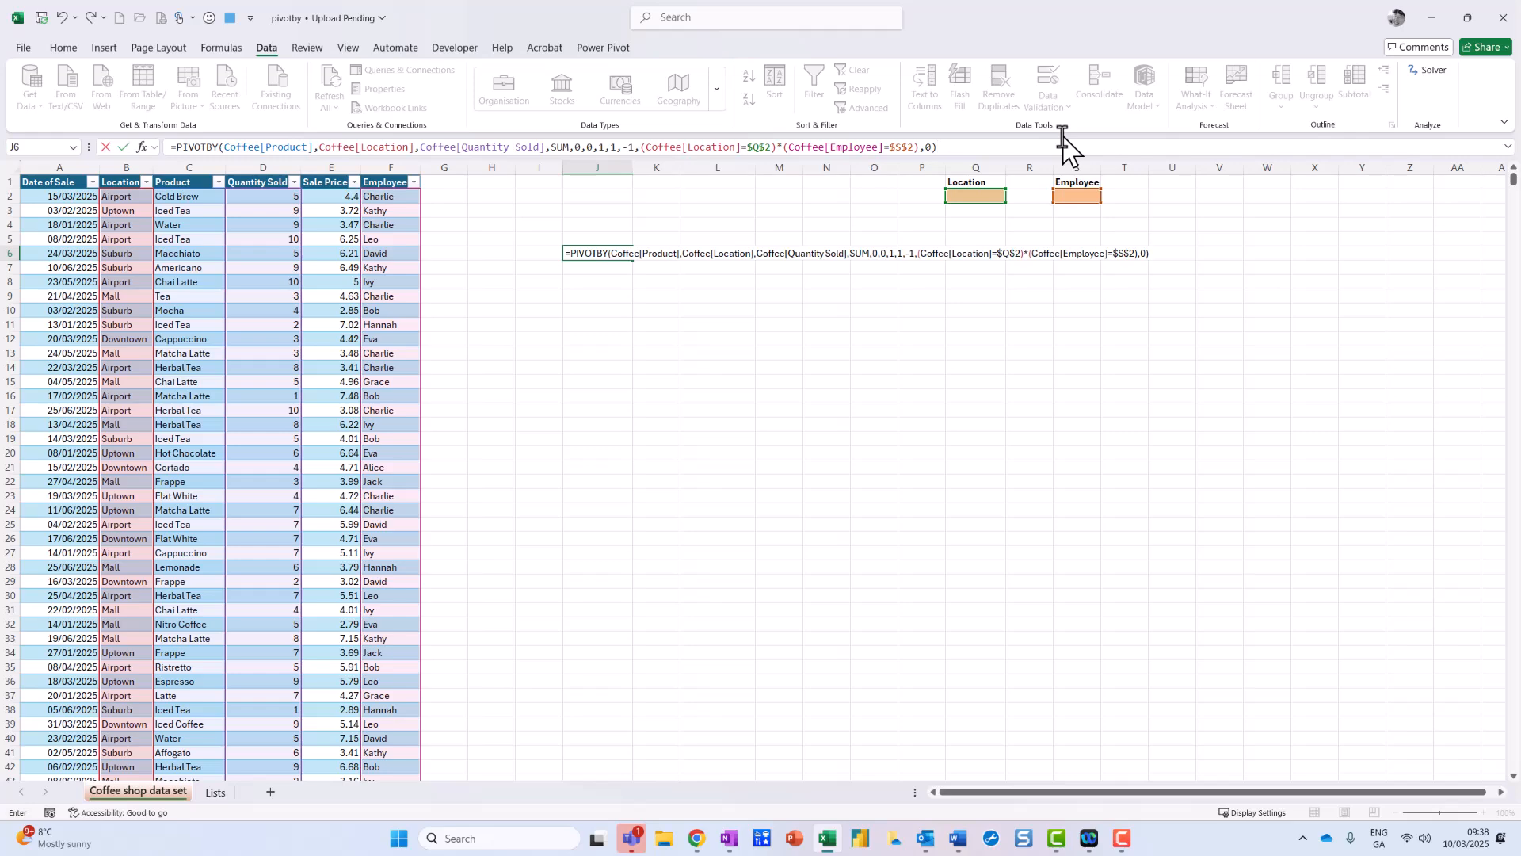
key("Return")
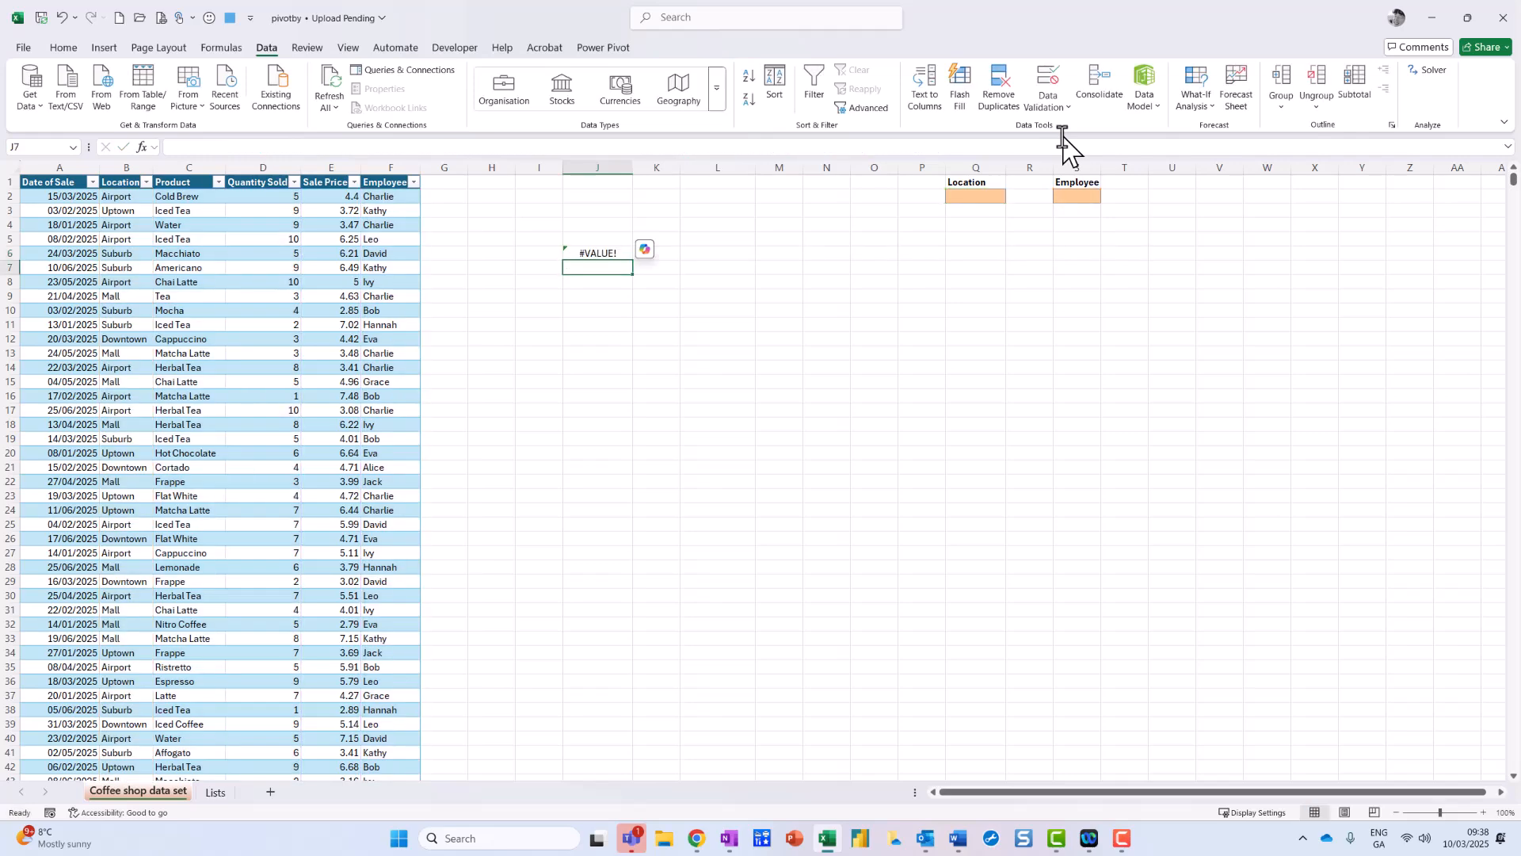
Step: Pick an employee from the Q2 drop-down filter
left_click(615, 254)
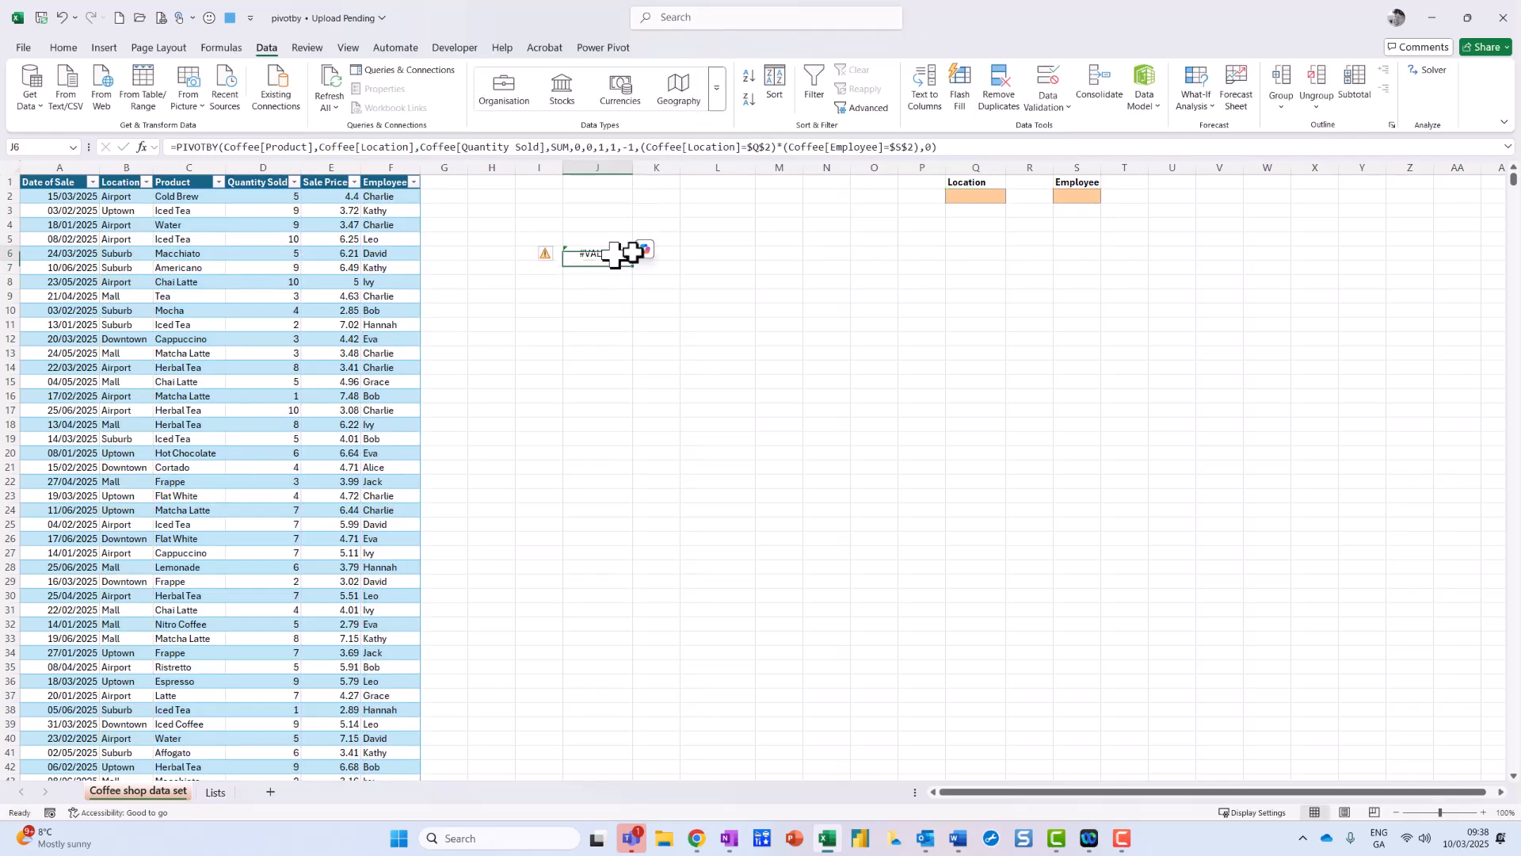
left_click(967, 197)
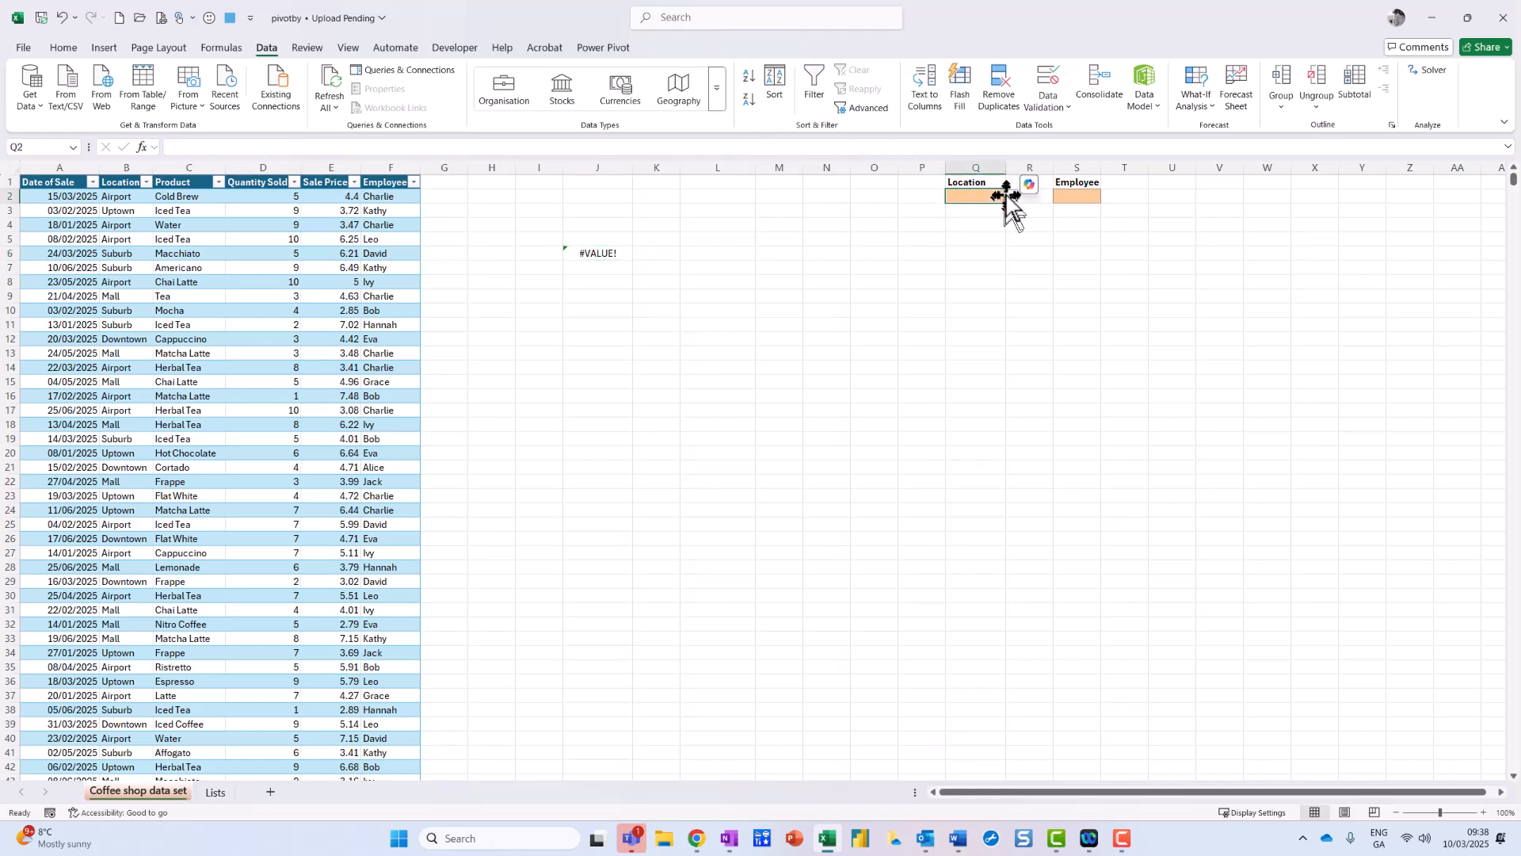
left_click(1012, 198)
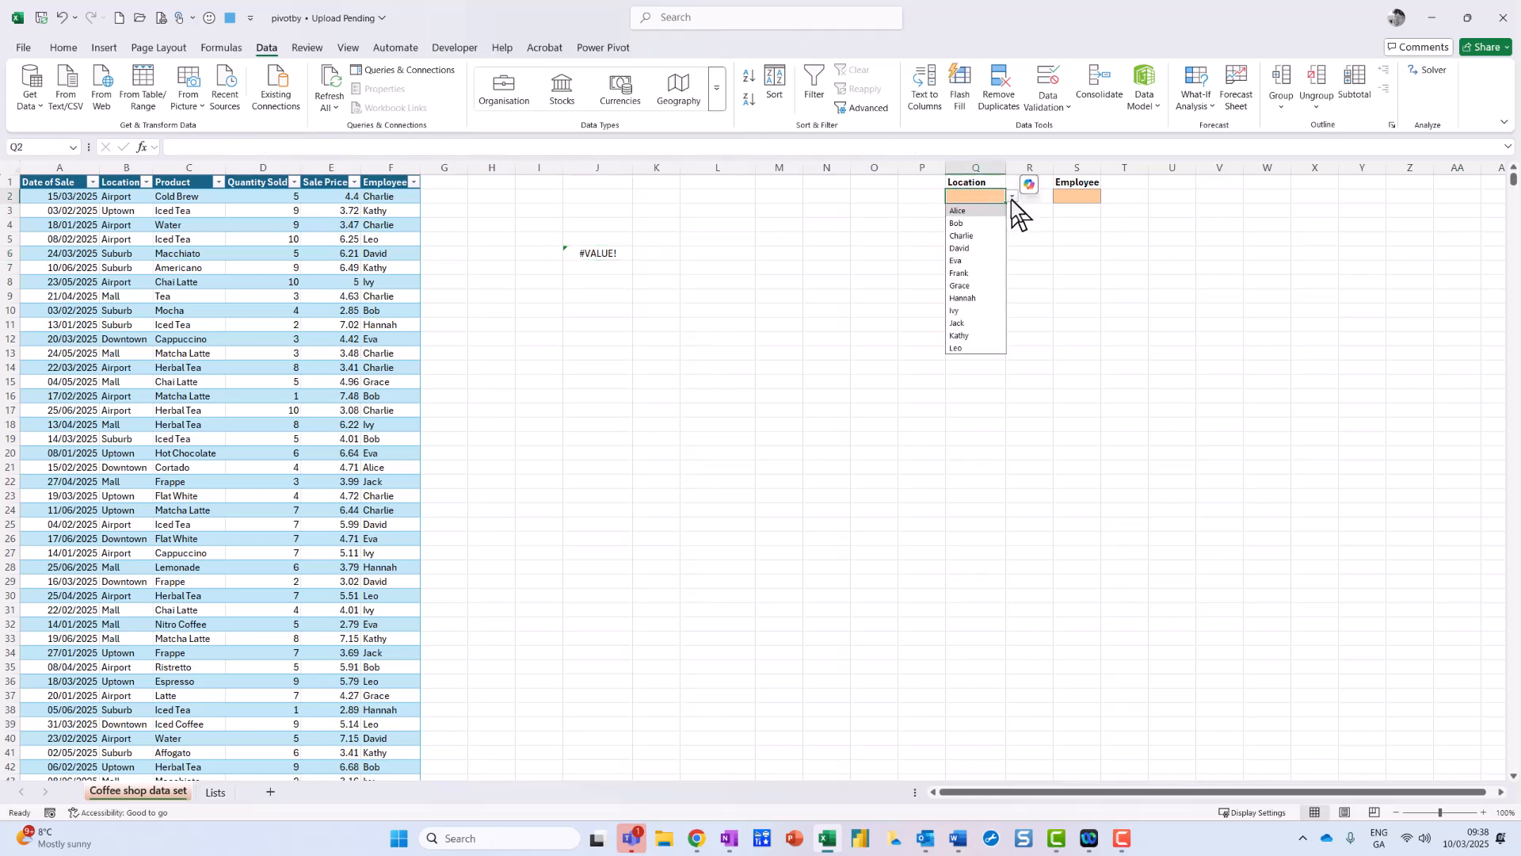
left_click(978, 223)
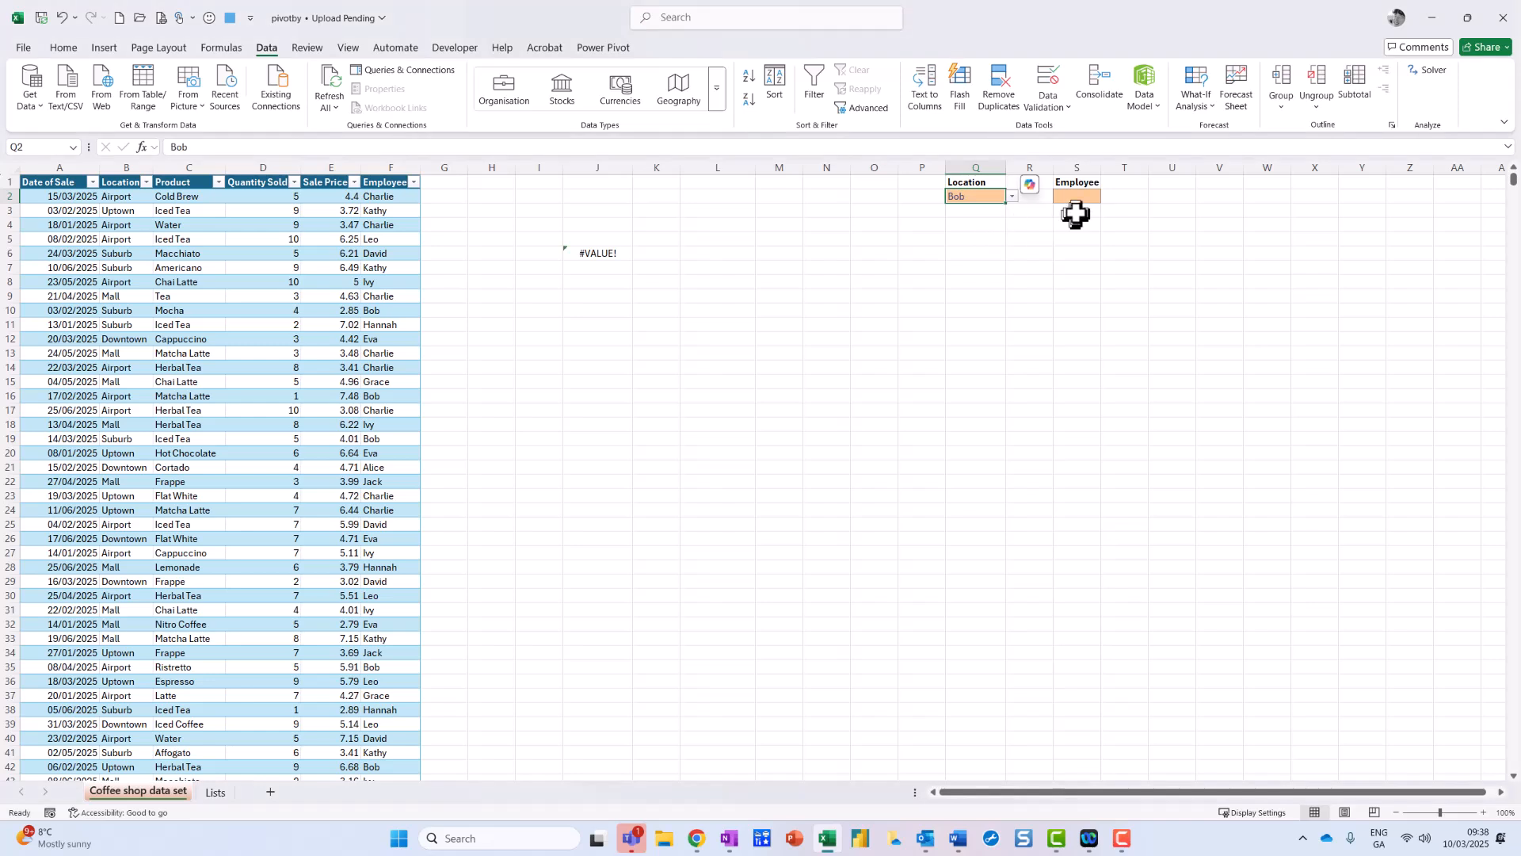
Step: Rename the Q1 heading to Employee and the S1 heading to Location
left_click(982, 180)
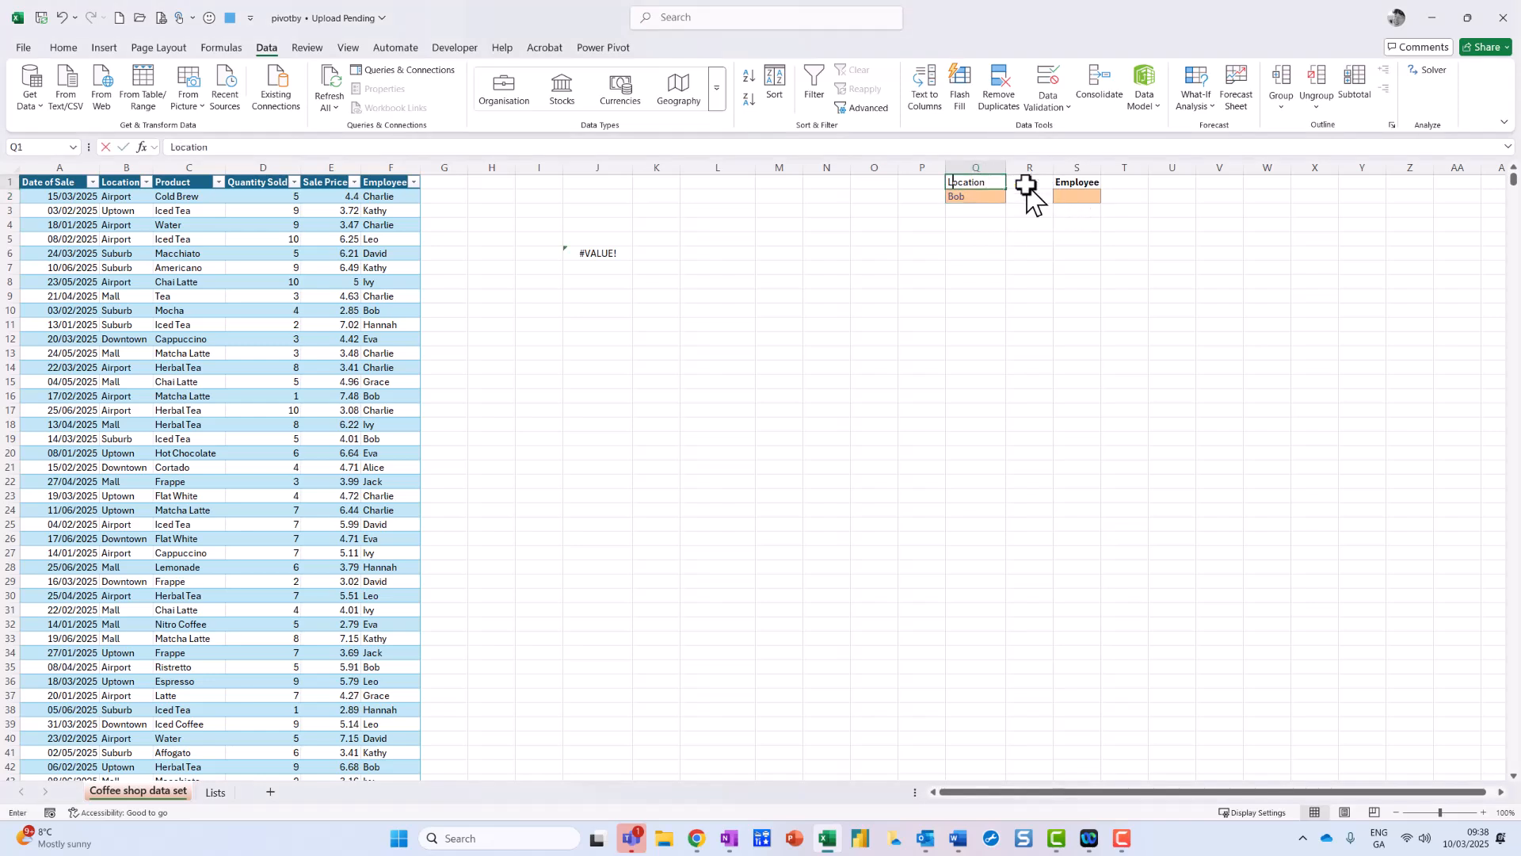
type("Emplo")
key("BackSpace")
type("ploye")
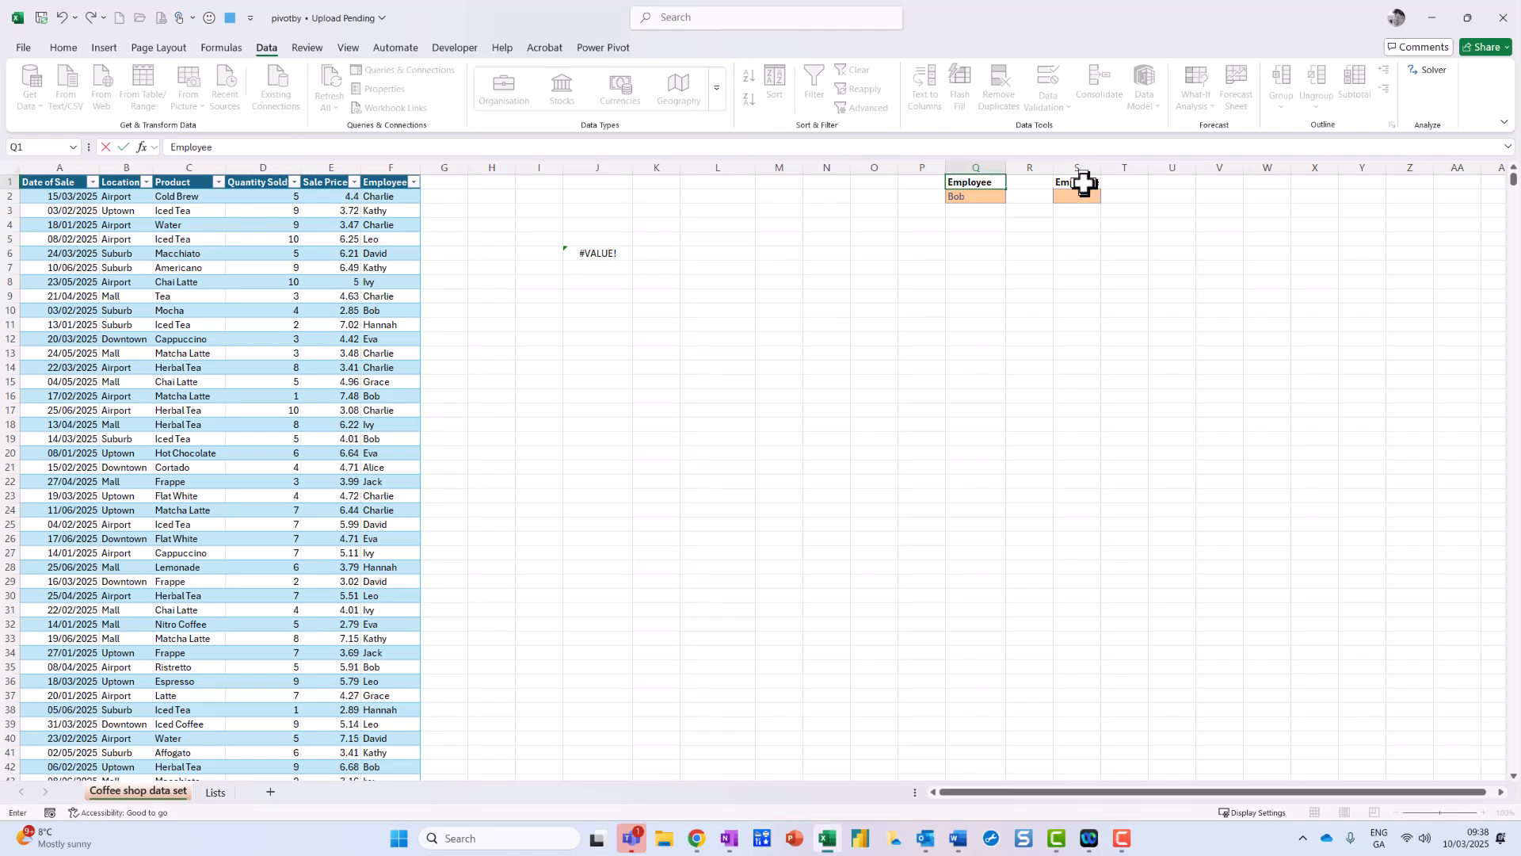
left_click(1082, 183)
type("Location")
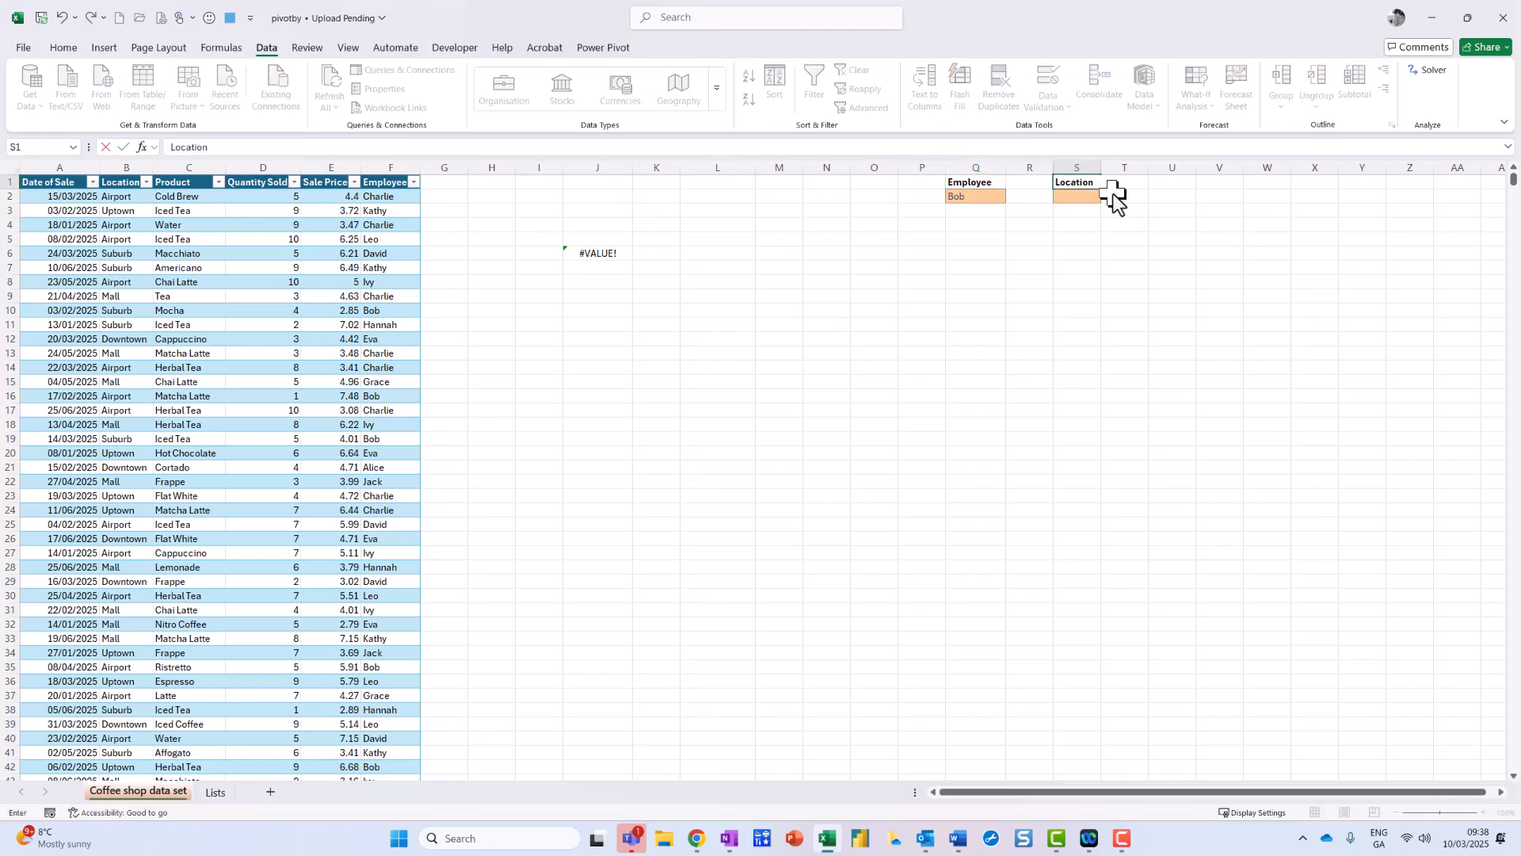
key("Return")
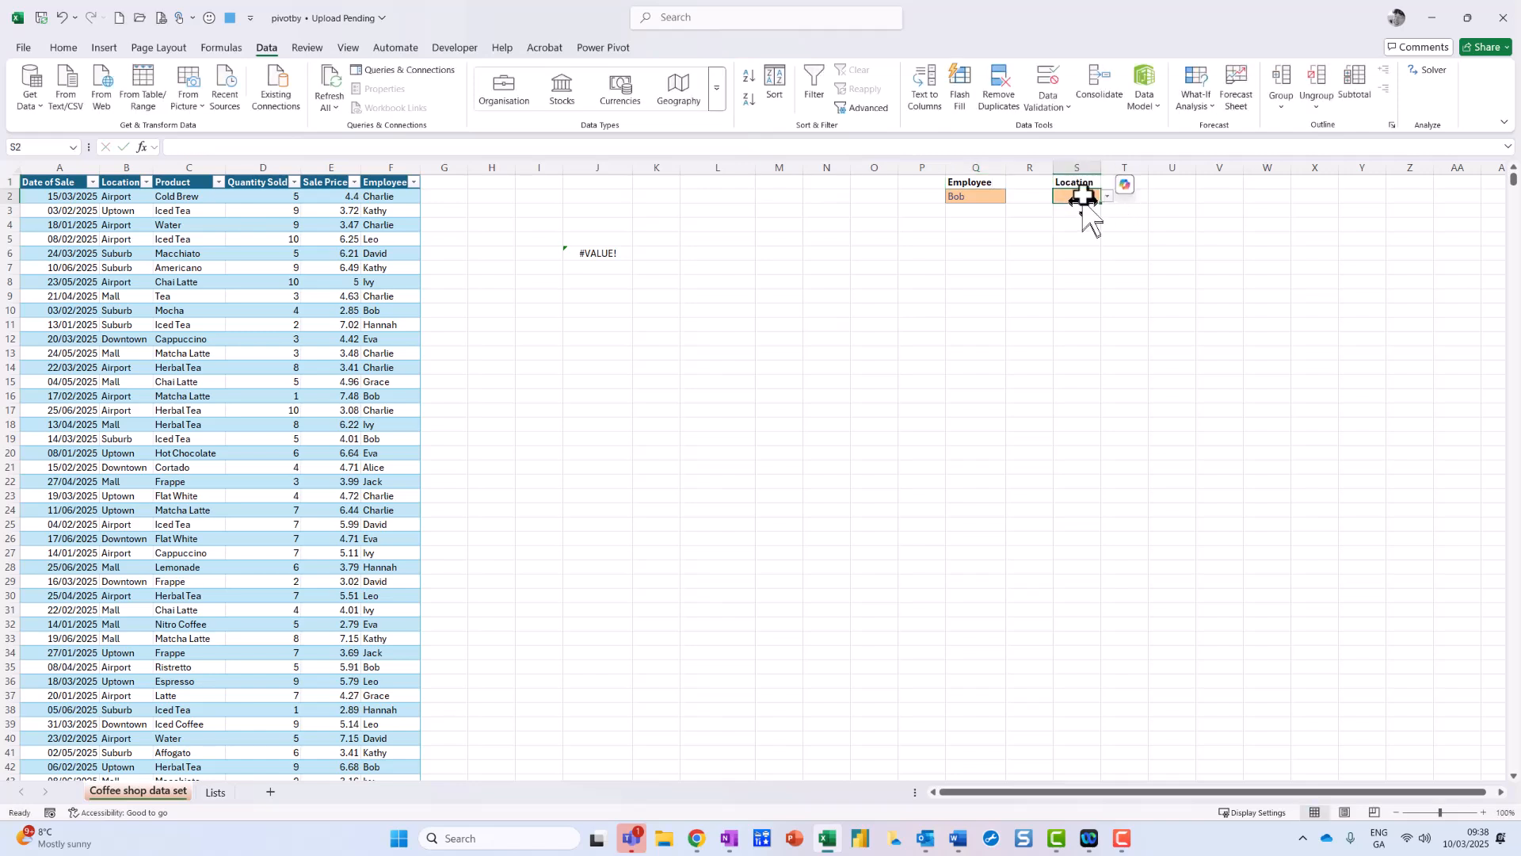
Step: Set the S2 location filter to Downtown
left_click(1108, 197)
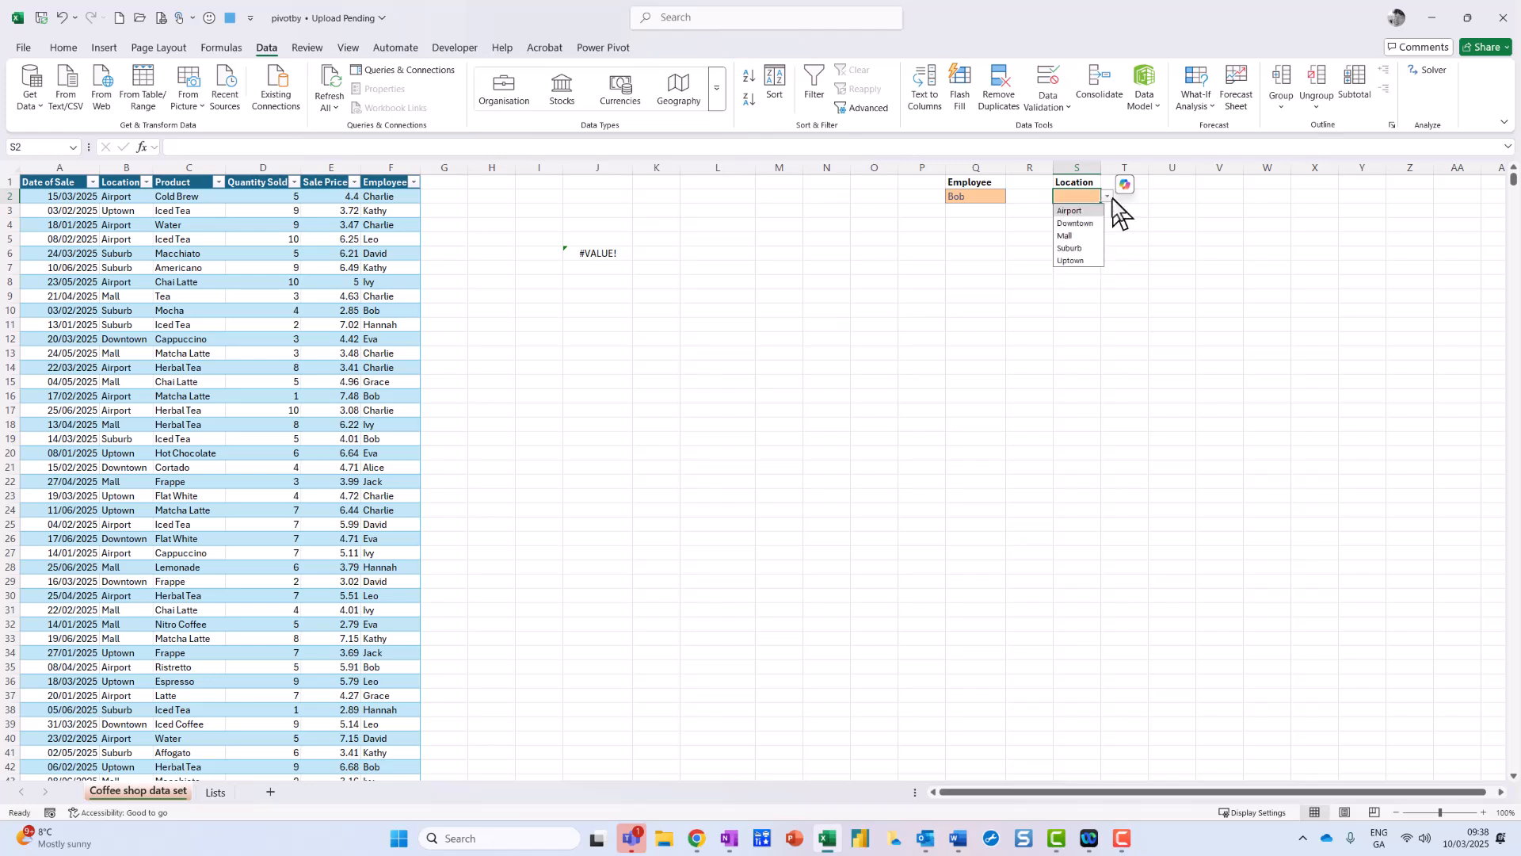
left_click(1079, 223)
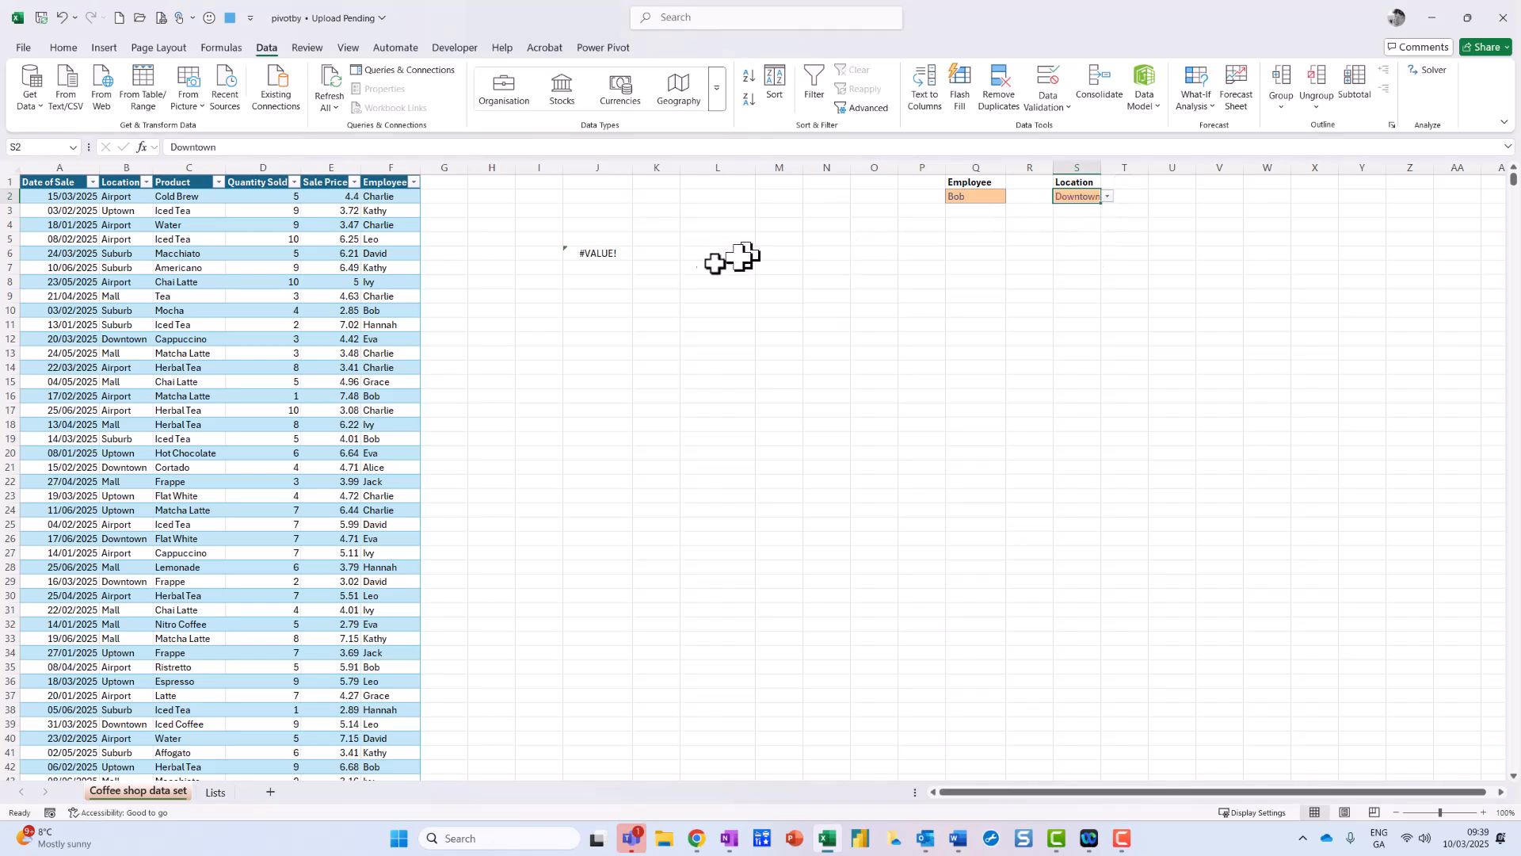
left_click(621, 253)
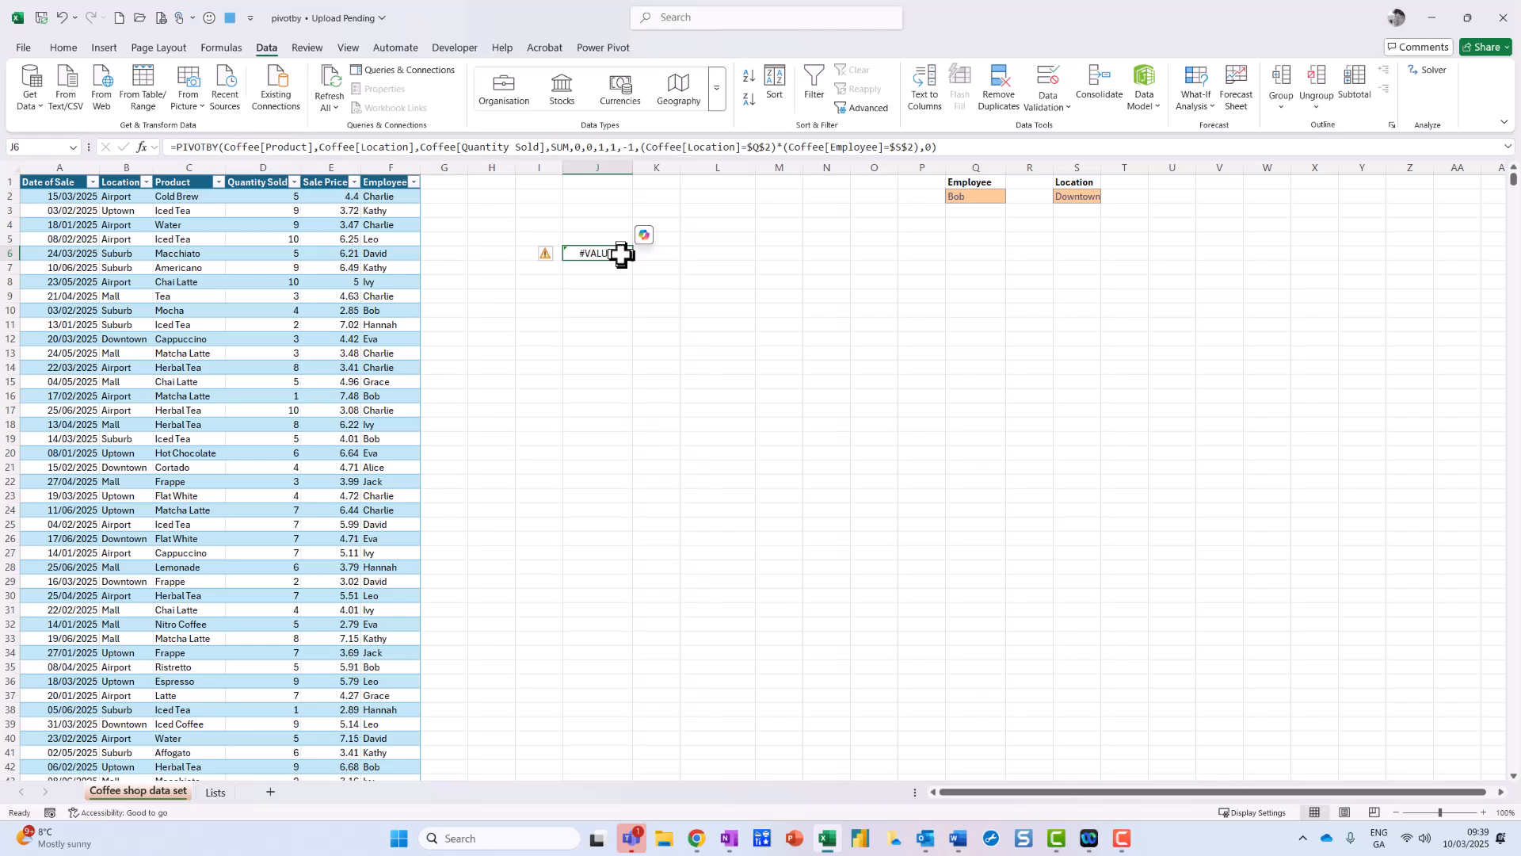
Step: Swap J6's PIVOTBY filter references so Location uses $S$2 and Employee uses $Q$2
left_click(754, 148)
key("Delete")
type("s")
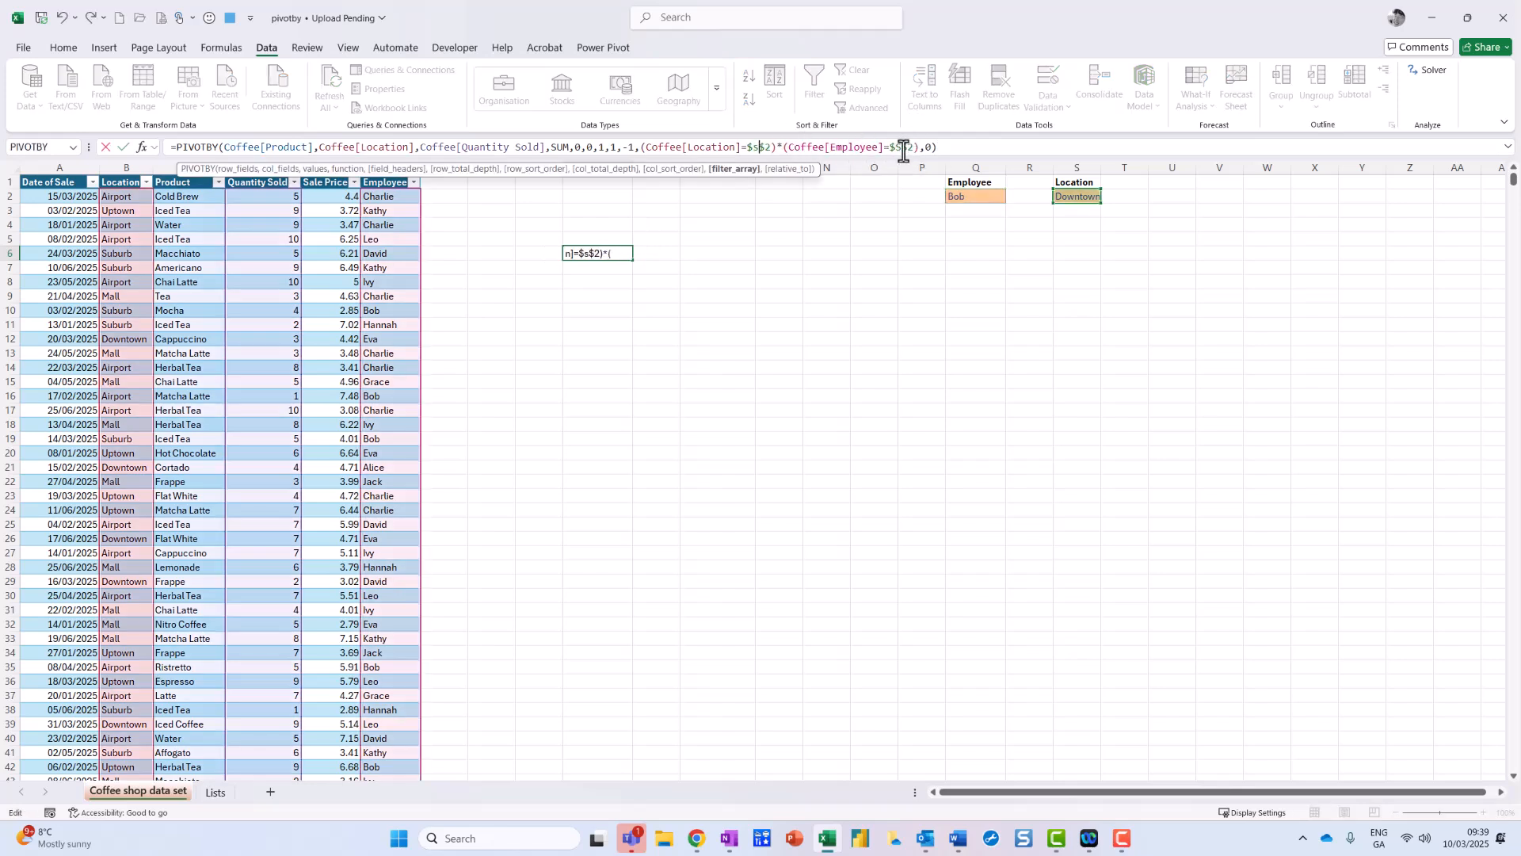
left_click(908, 148)
key("BackSpace")
type("q")
key("Return")
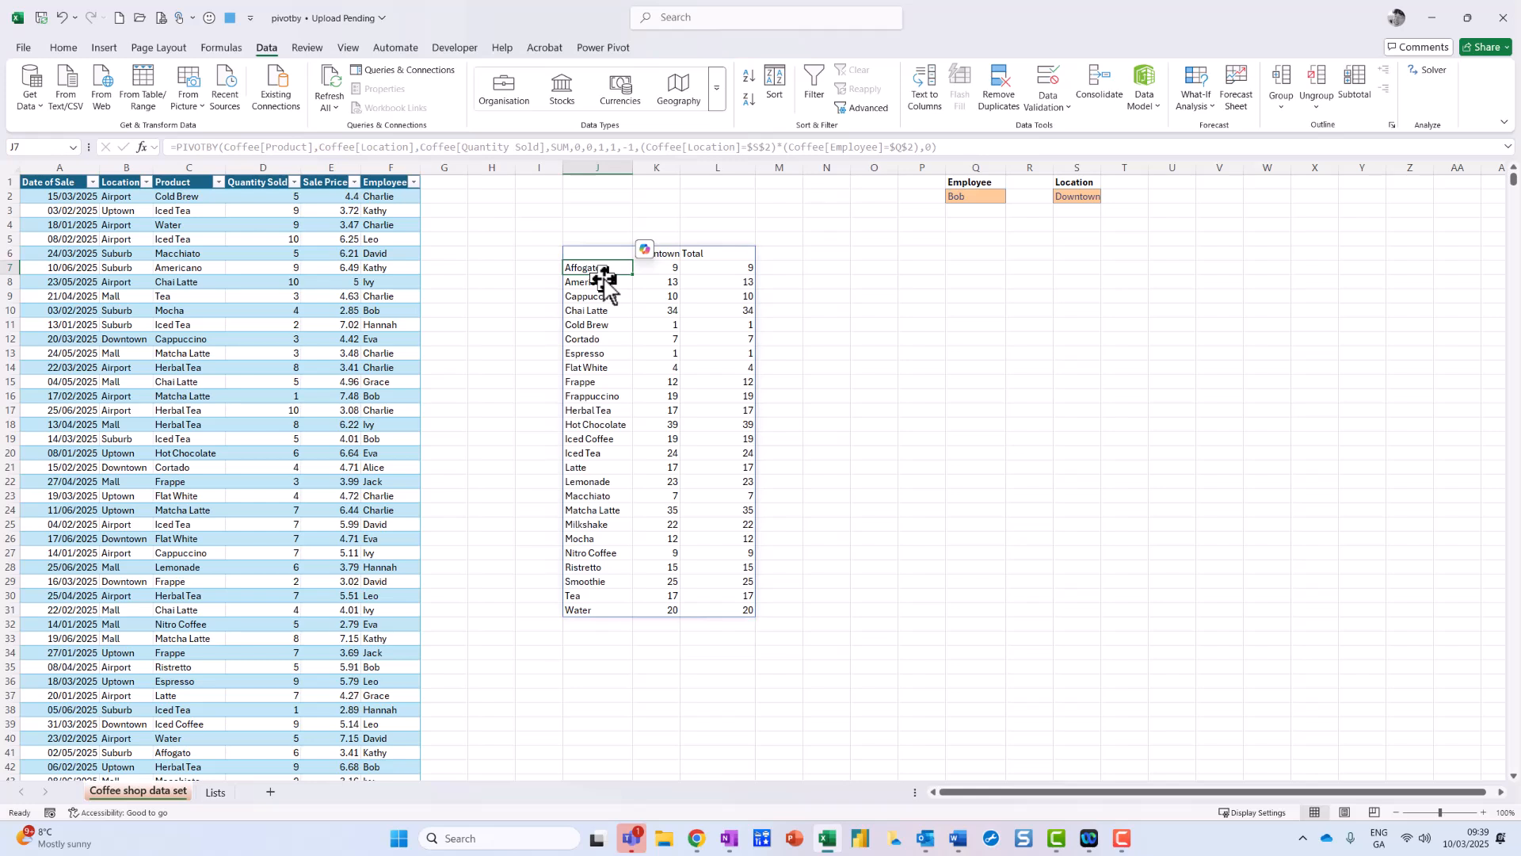
mouse_move(146, 117)
left_mouse_down()
mouse_move(140, 158)
mouse_move(592, 180)
mouse_move(1051, 164)
mouse_move(298, 67)
mouse_move(119, 108)
left_mouse_up()
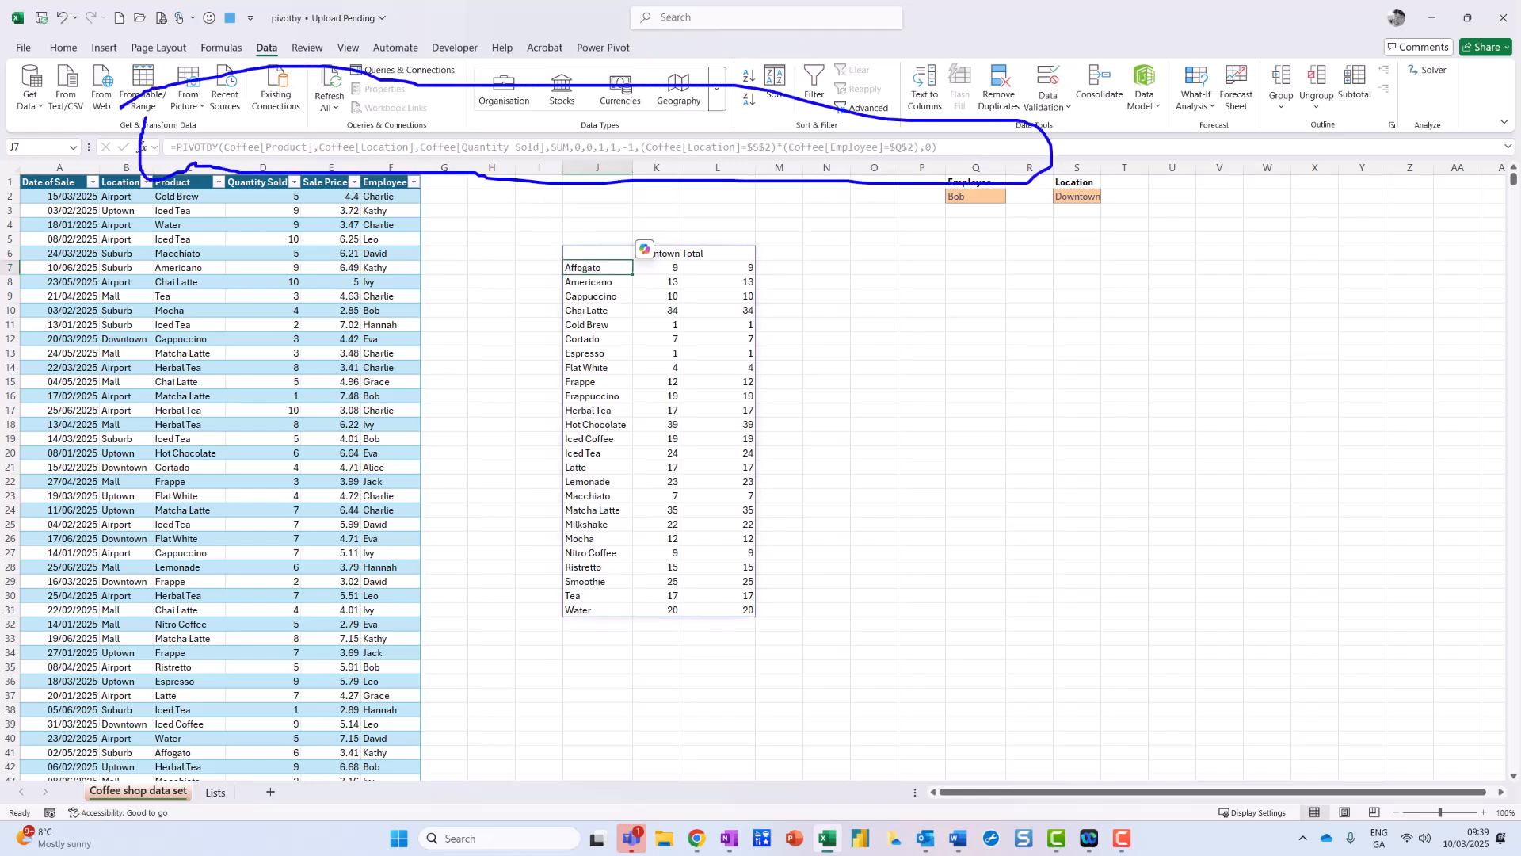
key("Escape")
Step: Change J6's PIVOTBY col_total_depth from 1 to 0, then select the spilled results
left_click(590, 254)
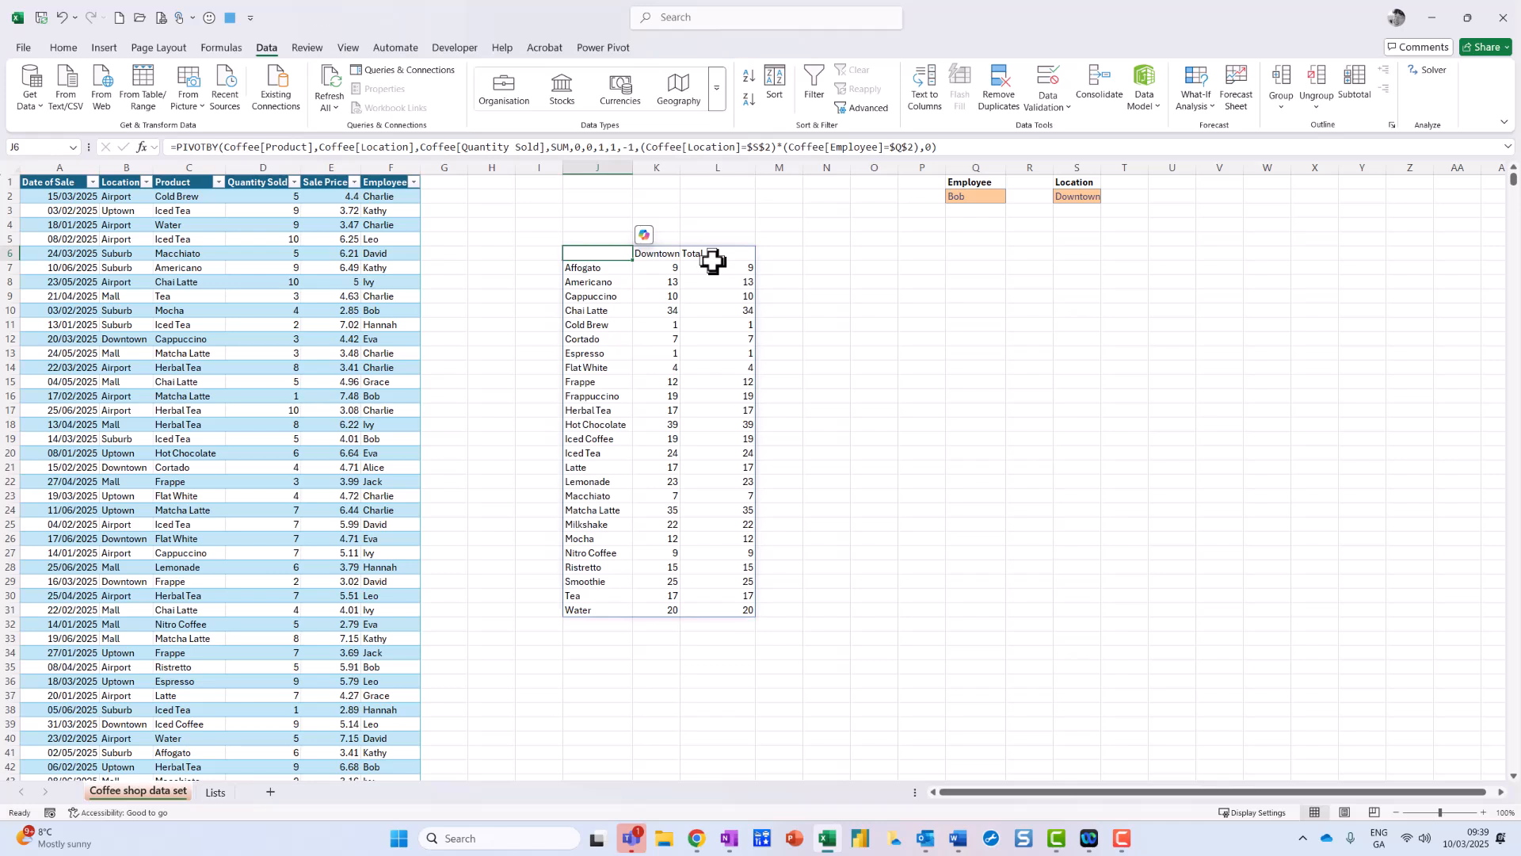
left_click(609, 147)
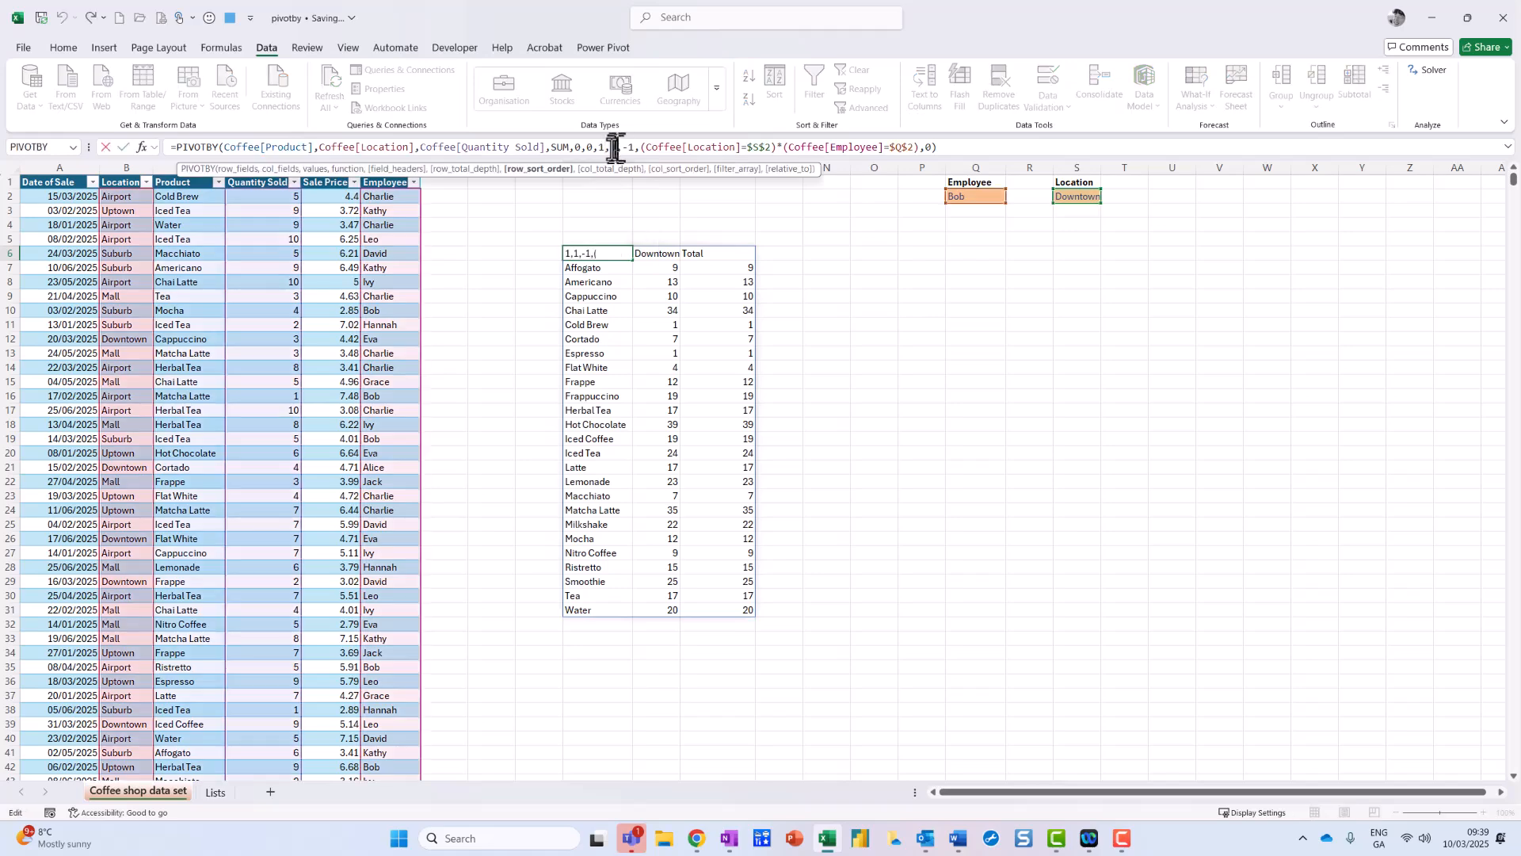
left_click(619, 147)
key("BackSpace")
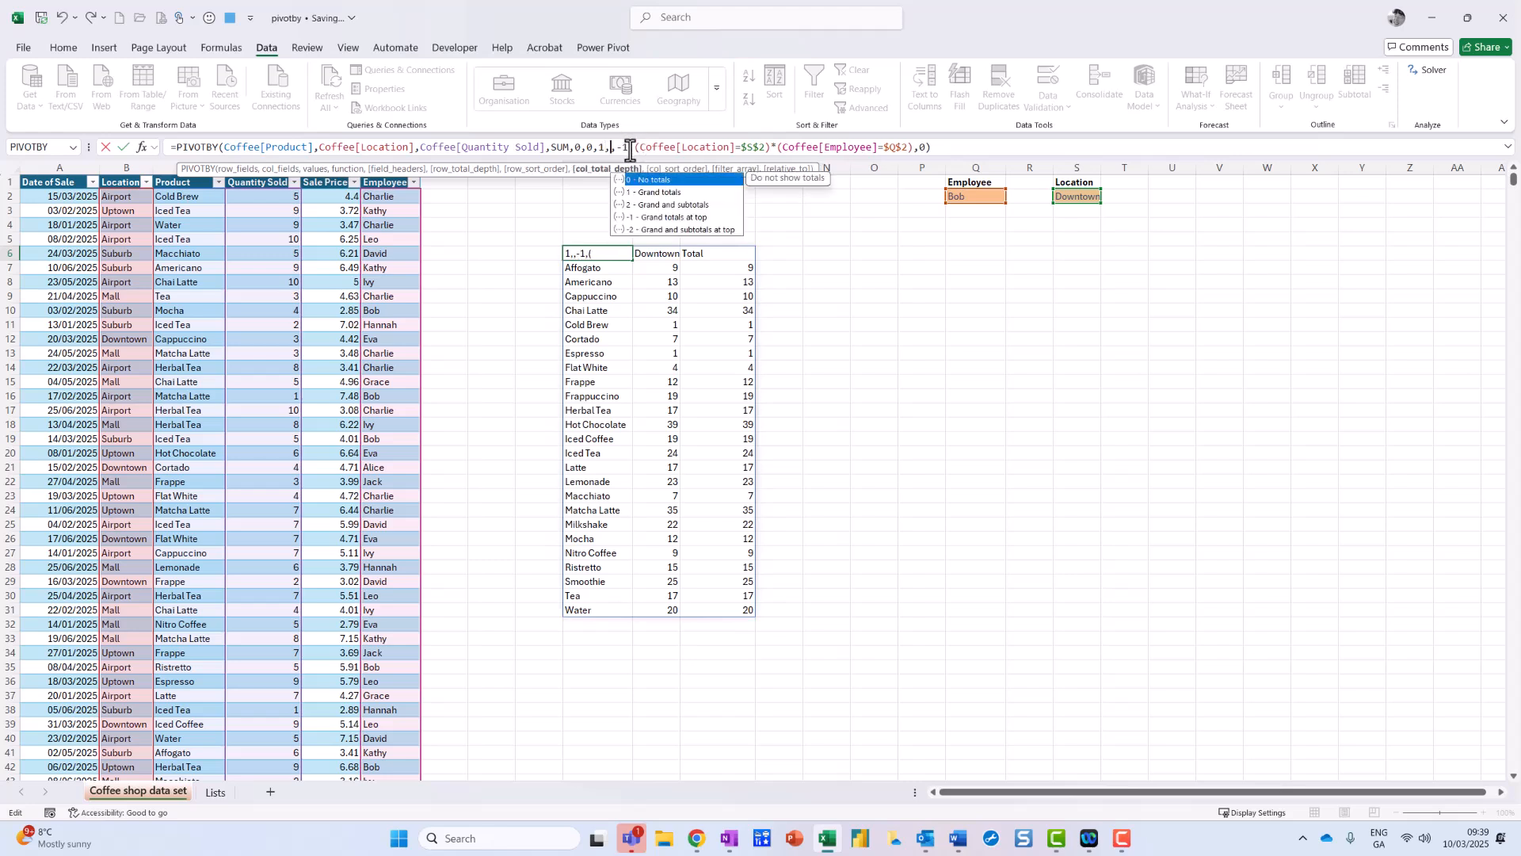
type("0")
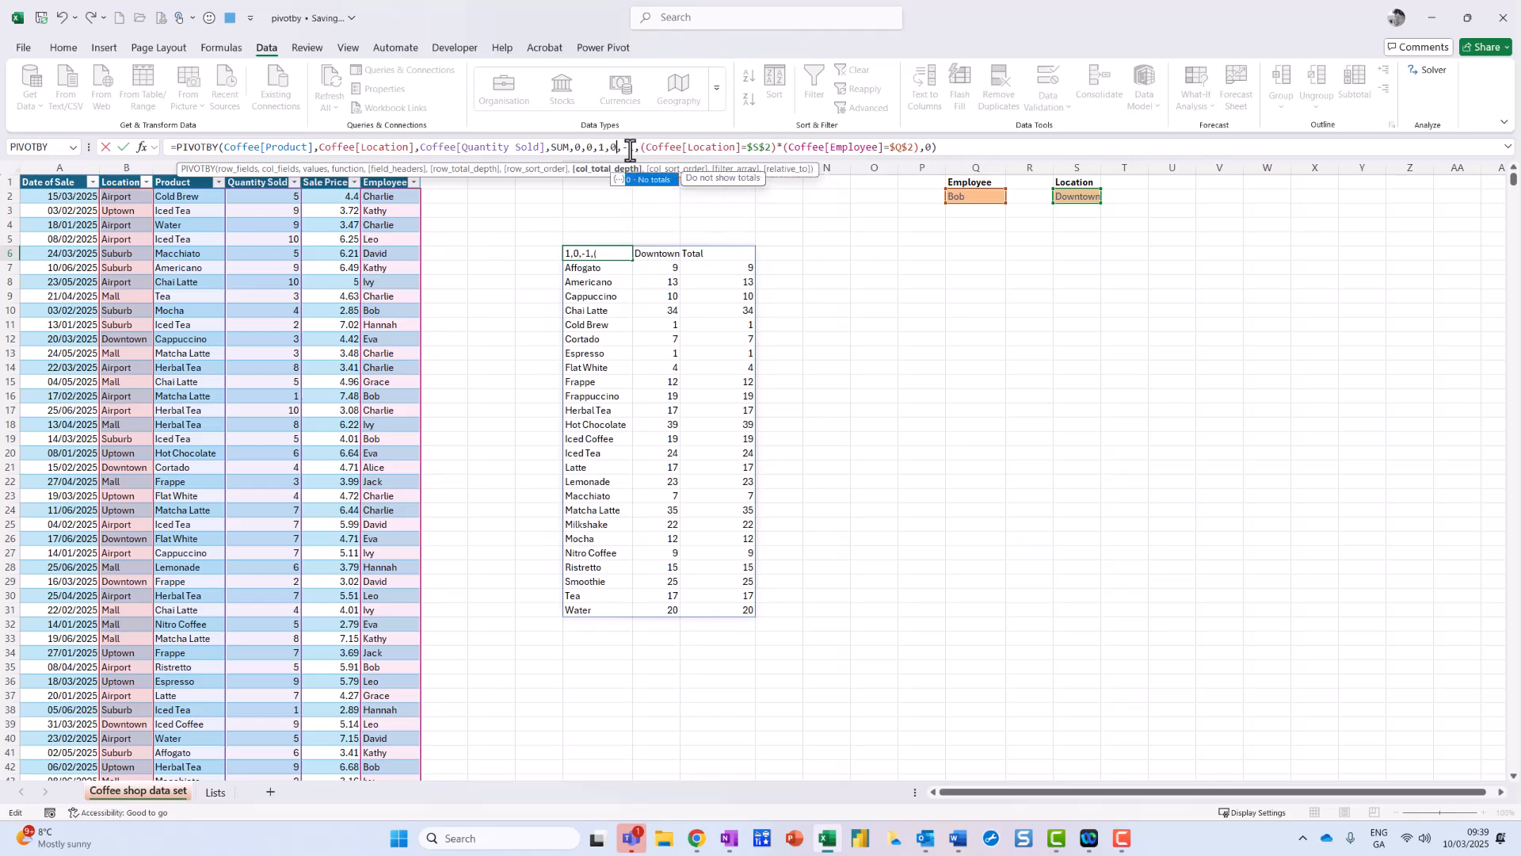
key("Return")
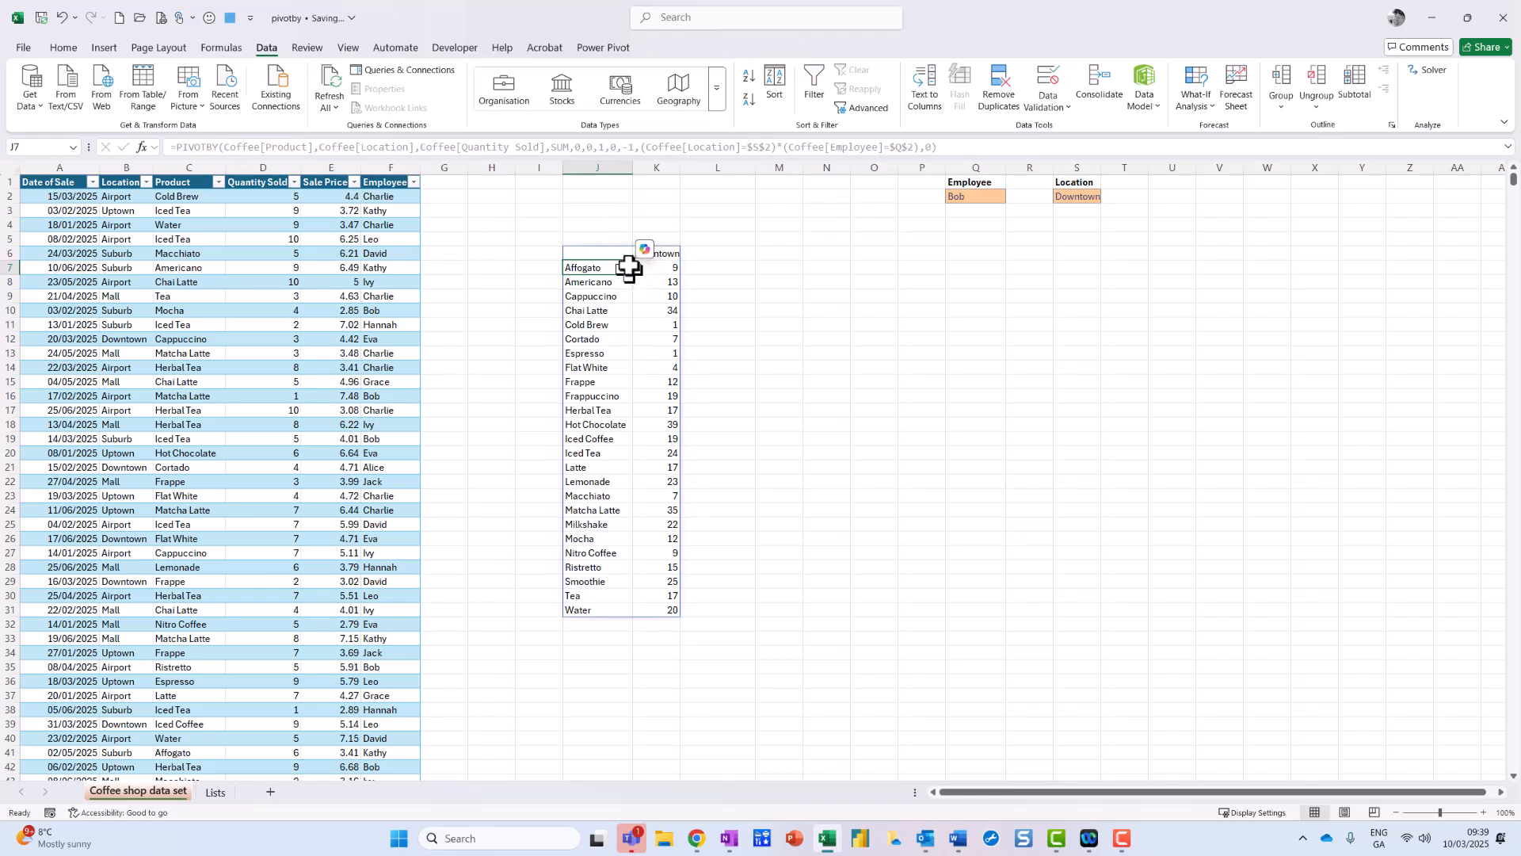
left_click_drag(606, 254, 650, 608)
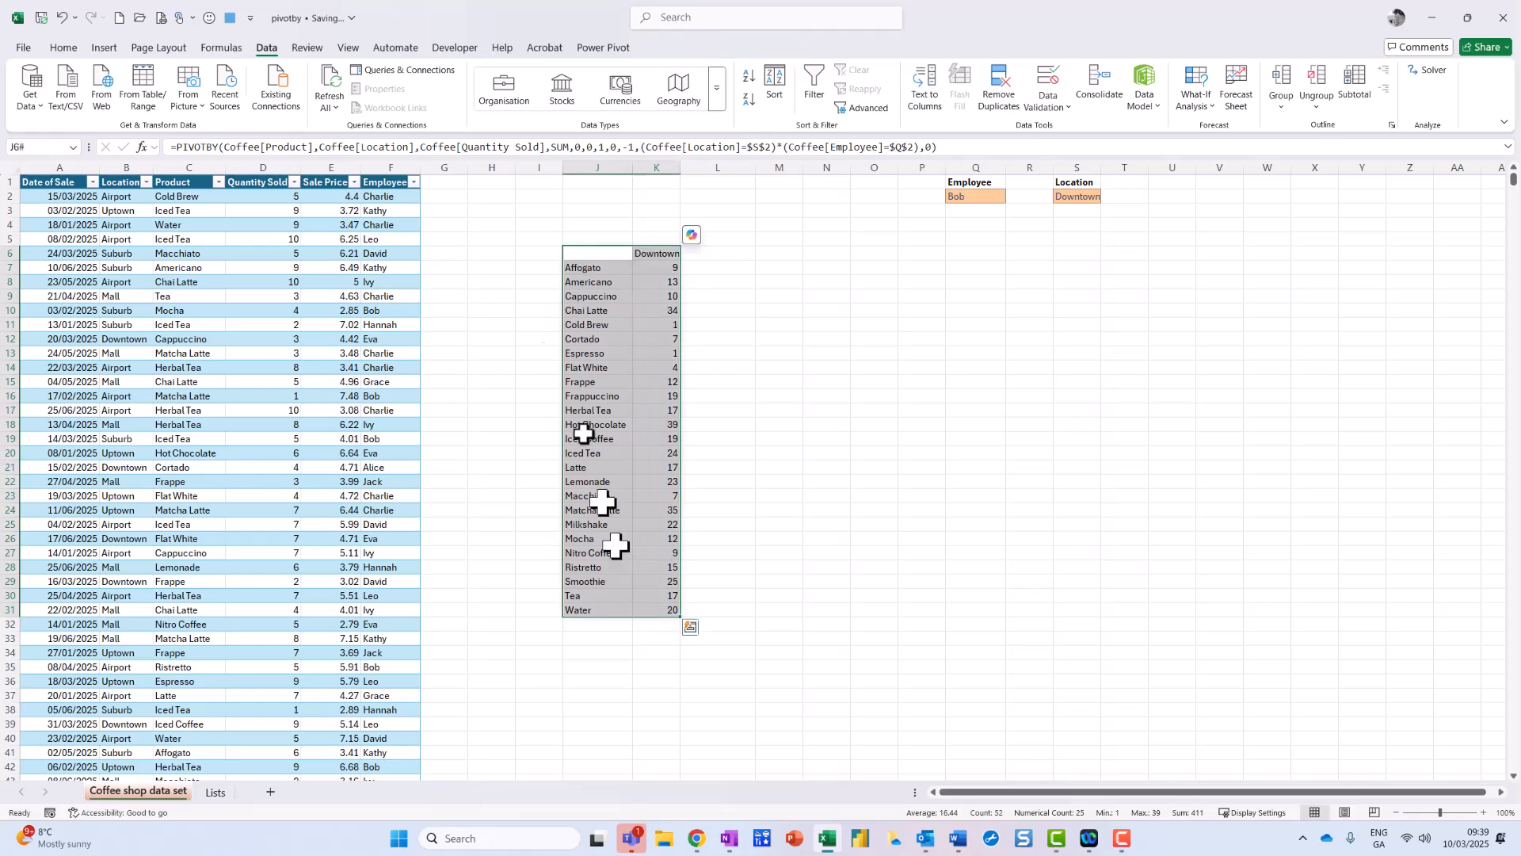
Step: Insert a treemap of the pivot results, move it right of the table, and enlarge it
left_click(104, 49)
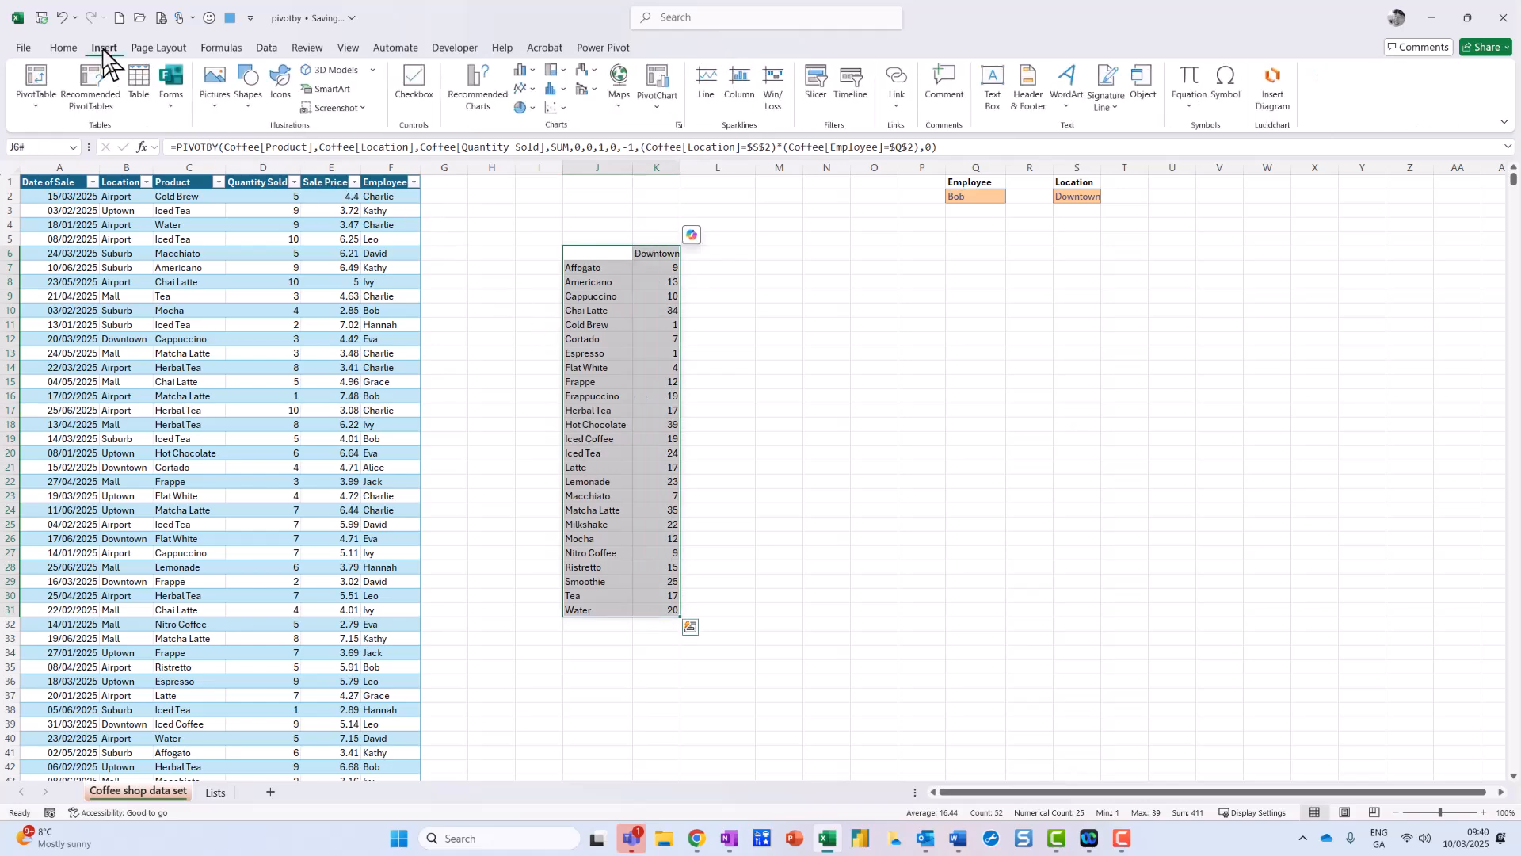
left_click(552, 73)
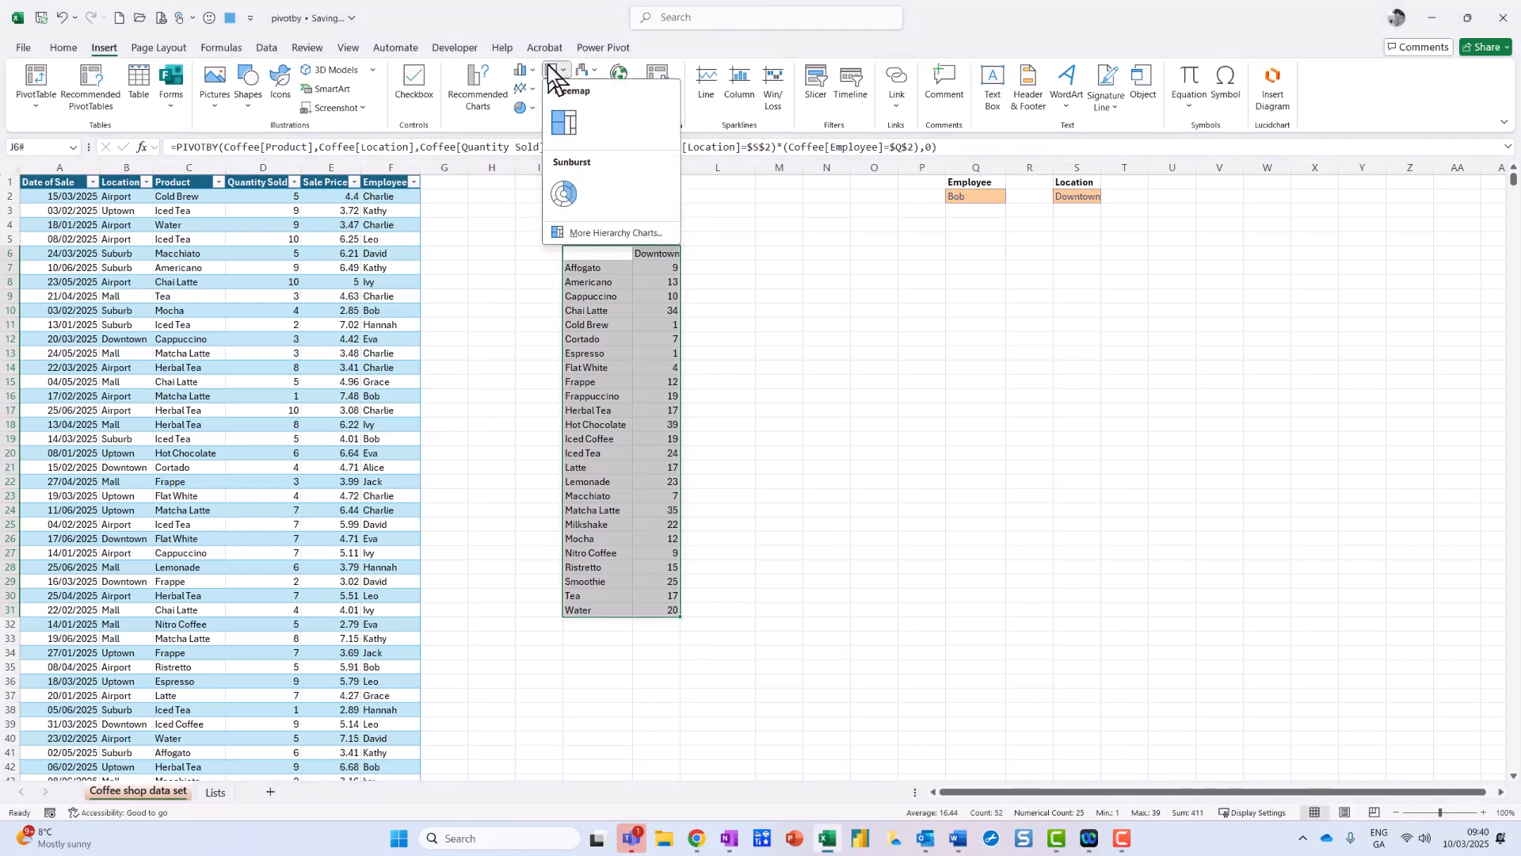
left_click(565, 123)
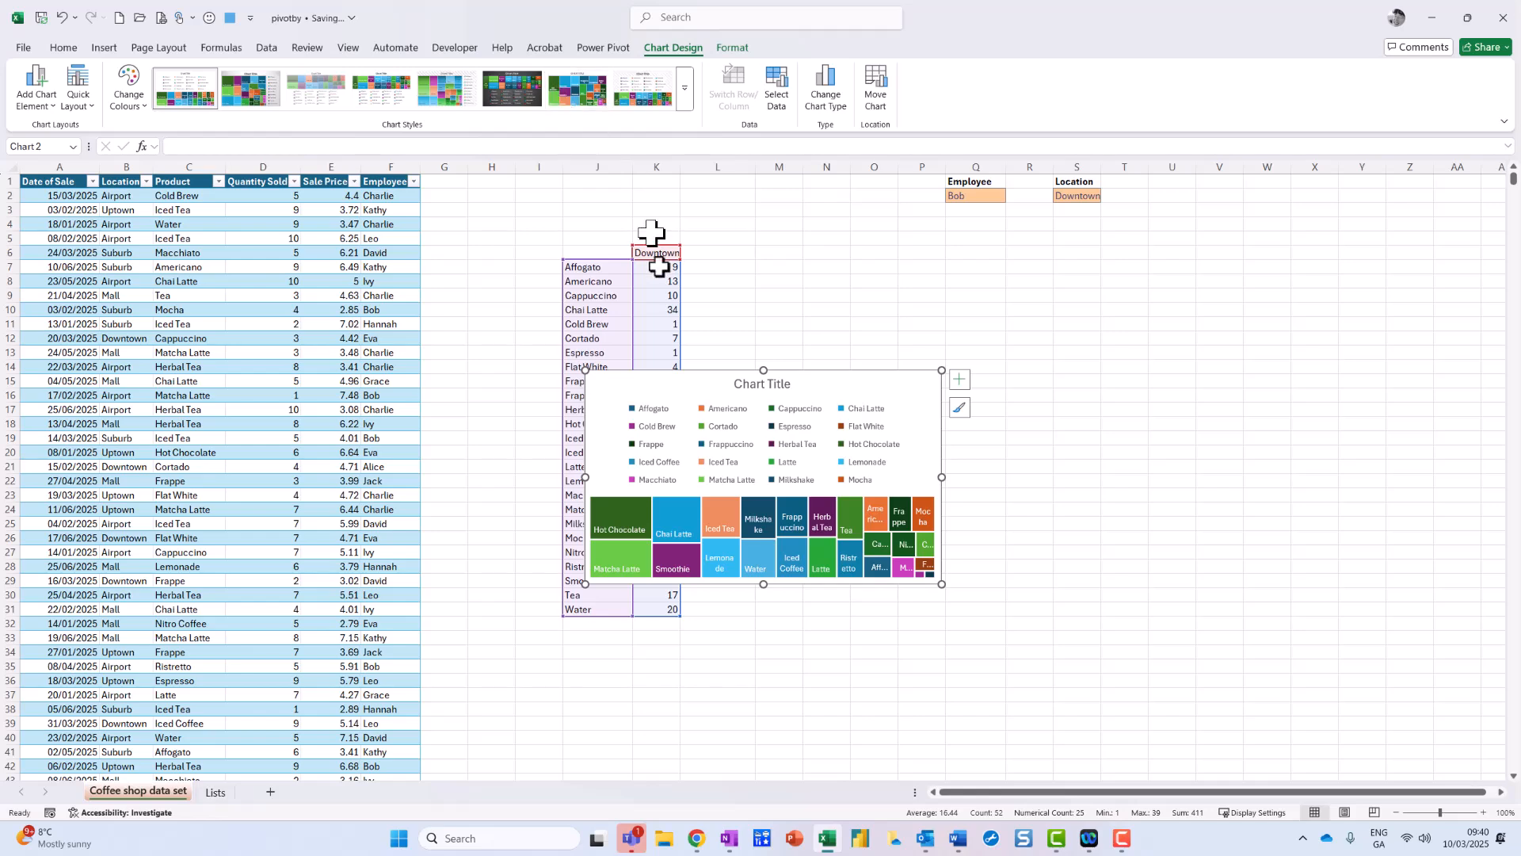
left_click_drag(668, 383, 909, 249)
left_click_drag(1129, 450, 1263, 601)
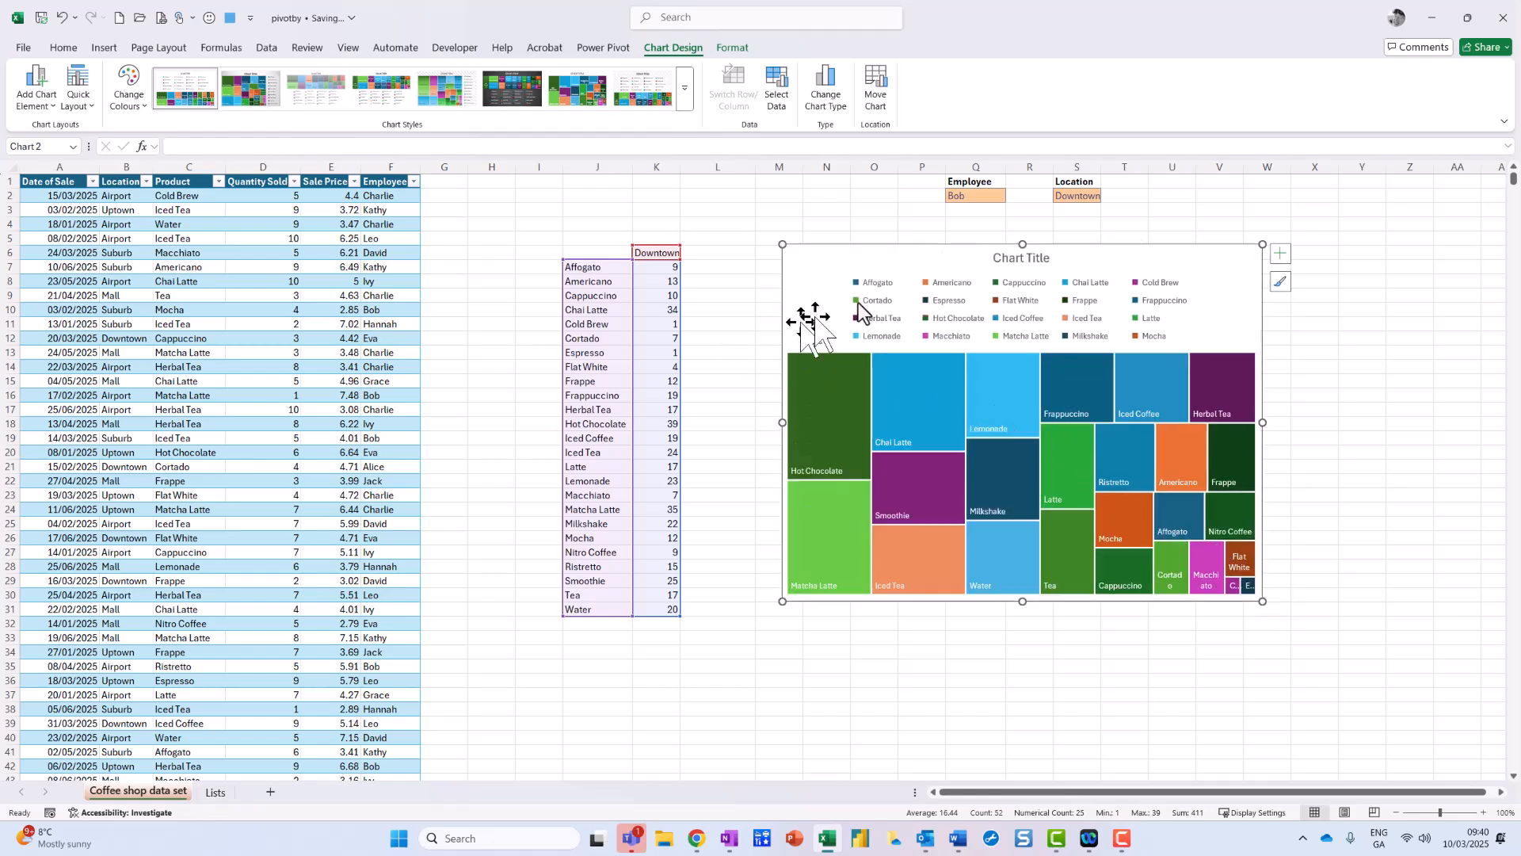
Step: Set the Q2 filter to another employee and the S2 filter to Airport
left_click(991, 198)
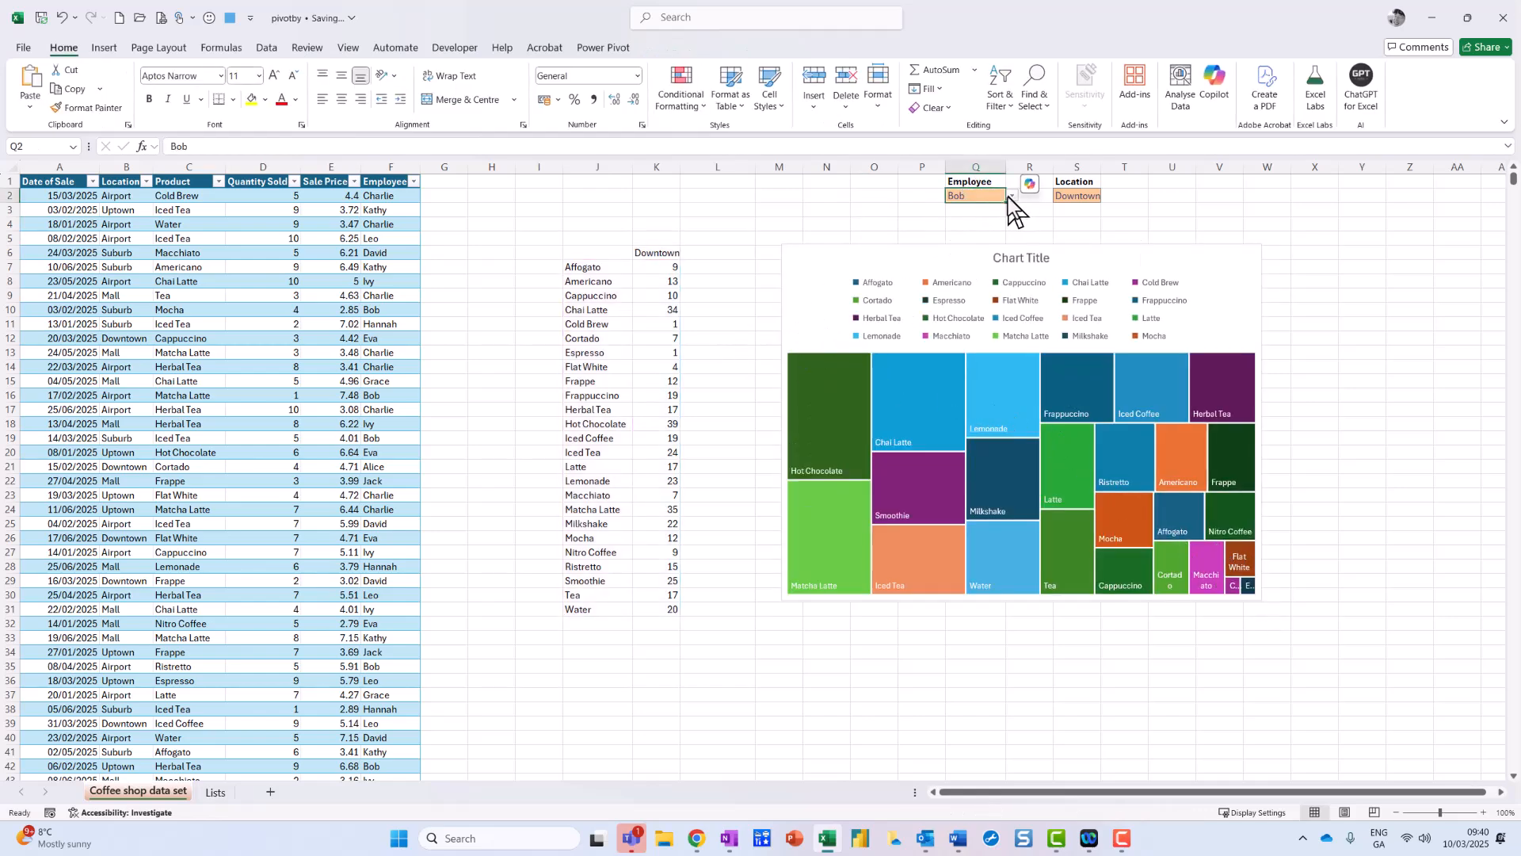
left_click(1010, 196)
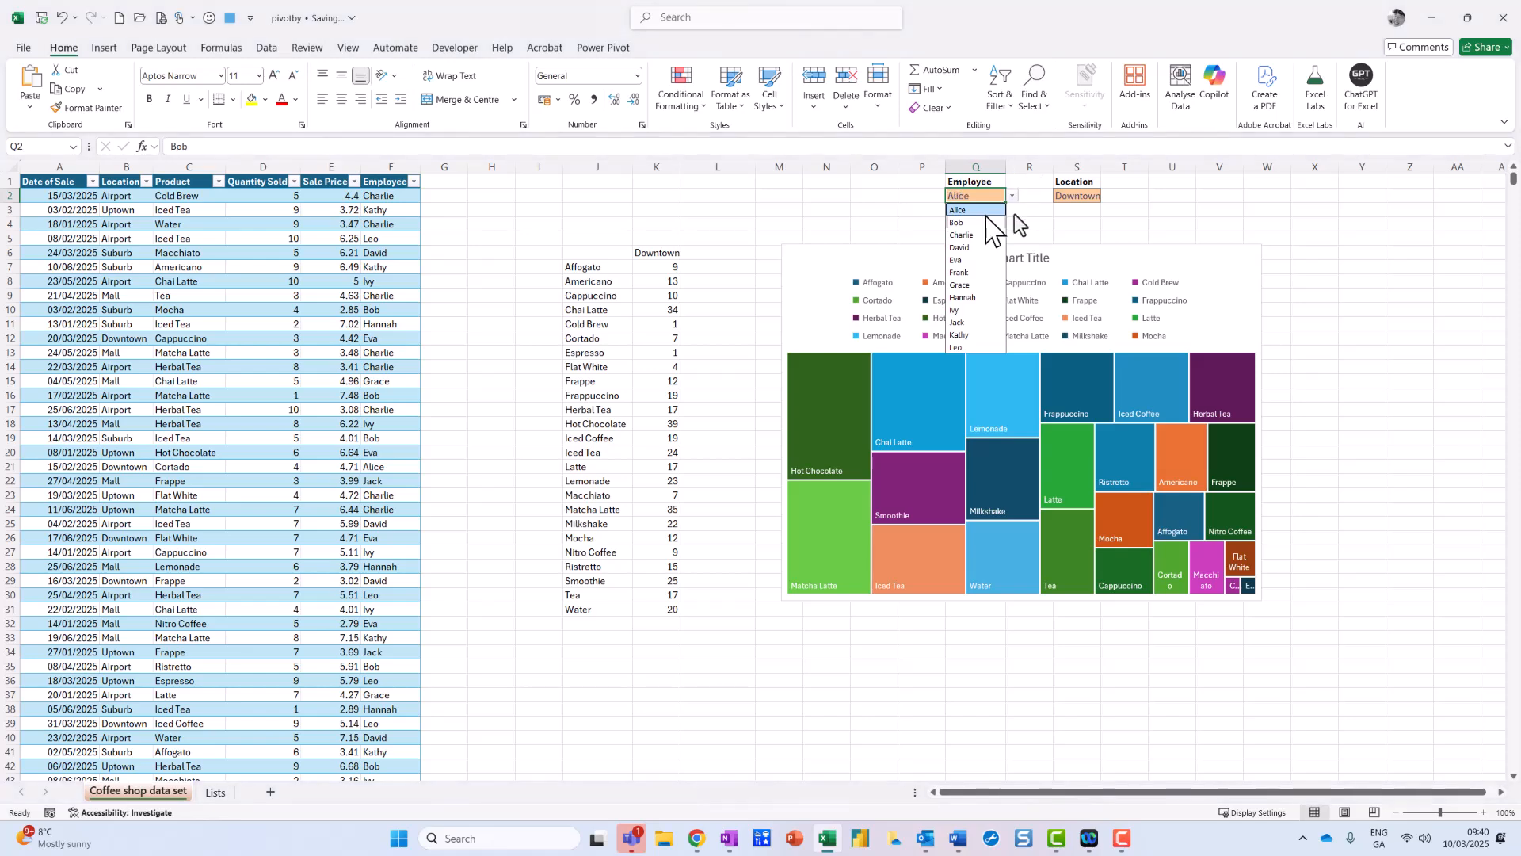
left_click(971, 210)
left_click(1078, 195)
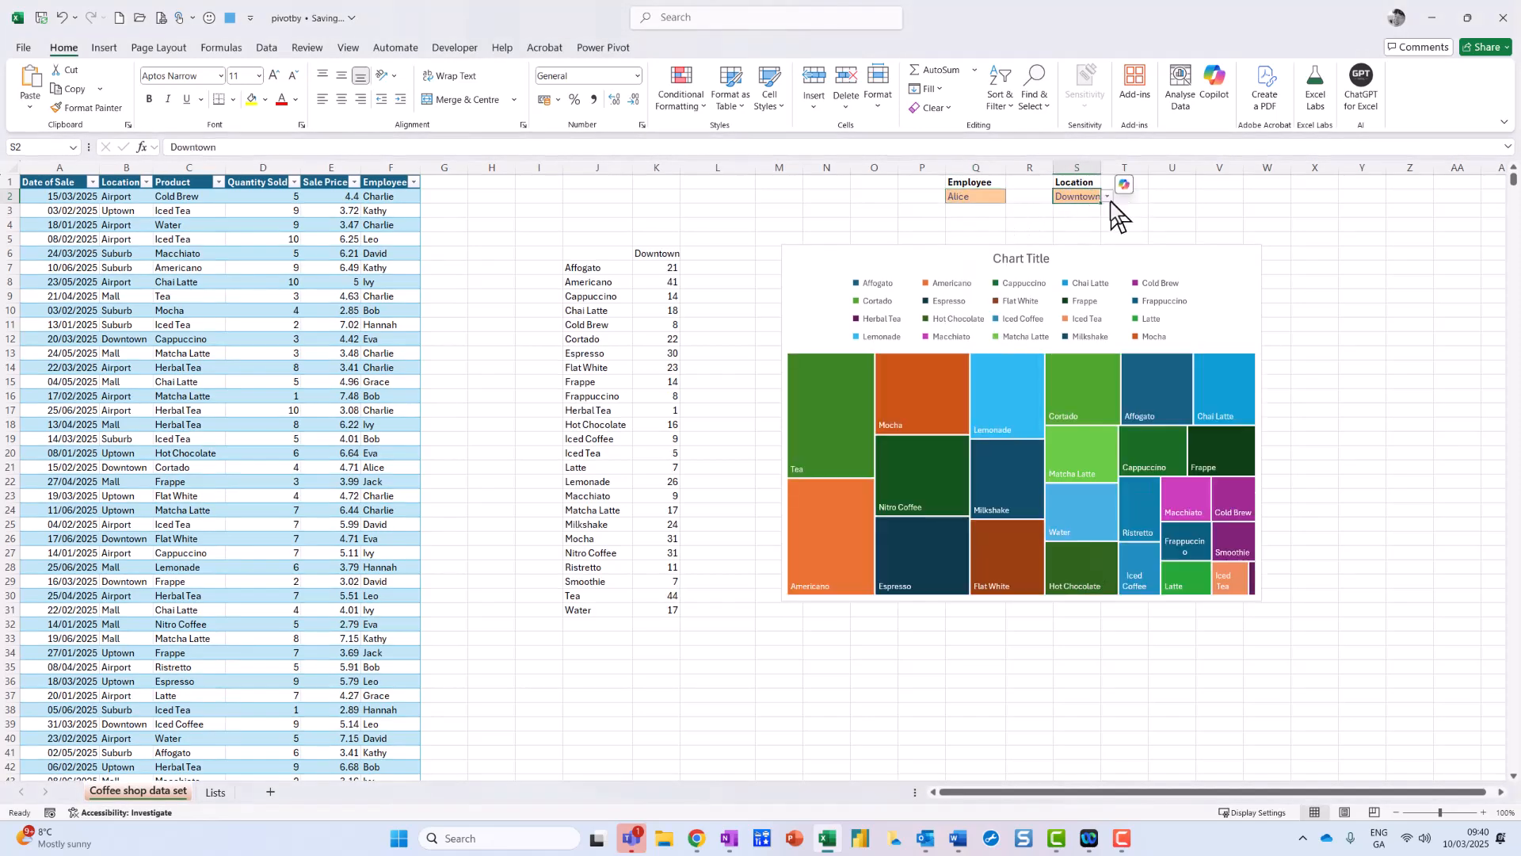
left_click(1108, 197)
left_click(1093, 210)
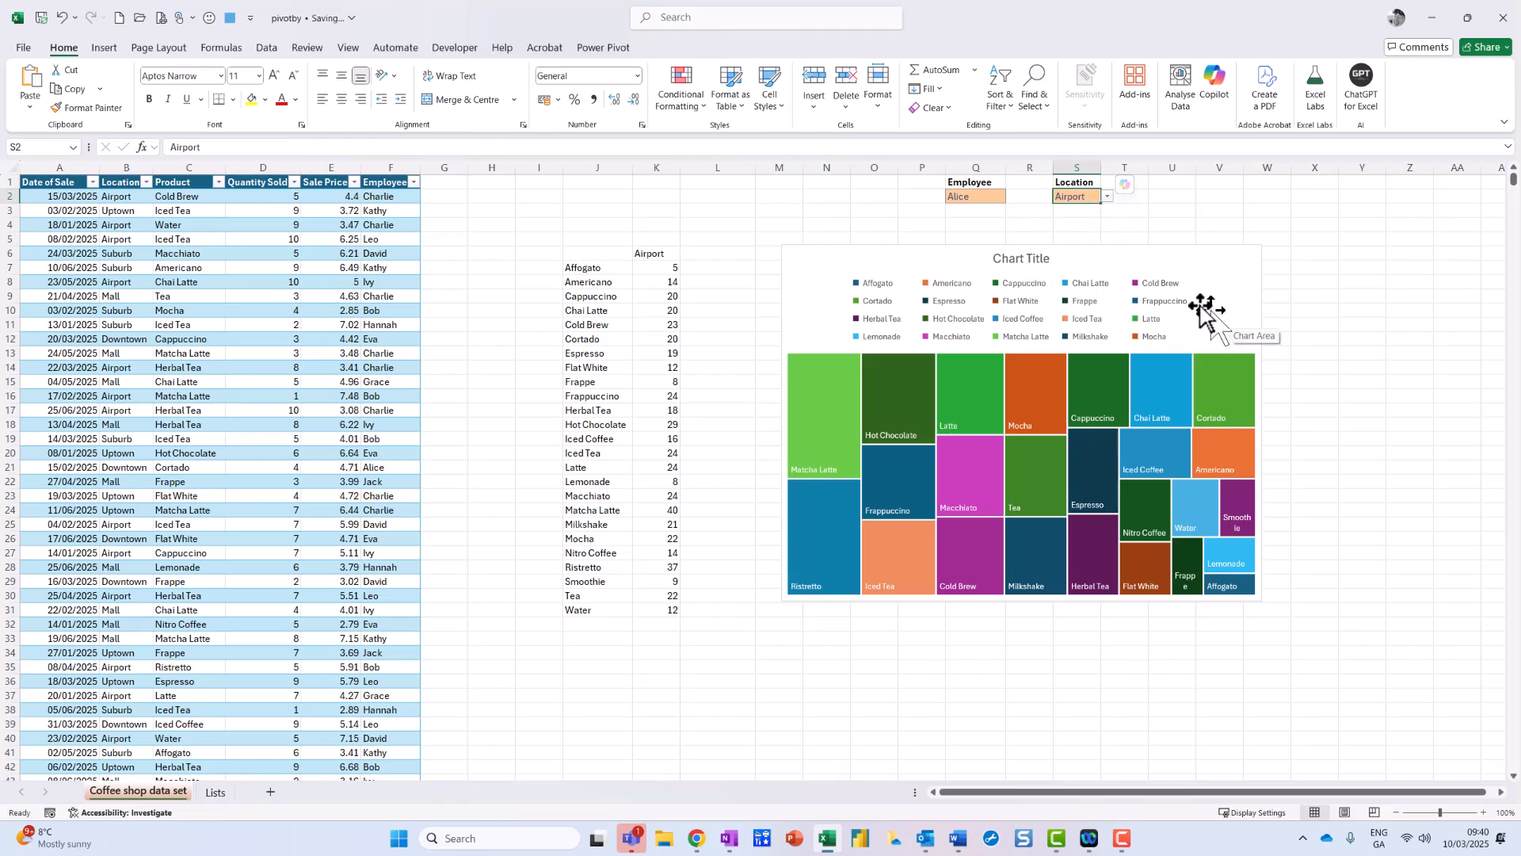
left_click(1213, 263)
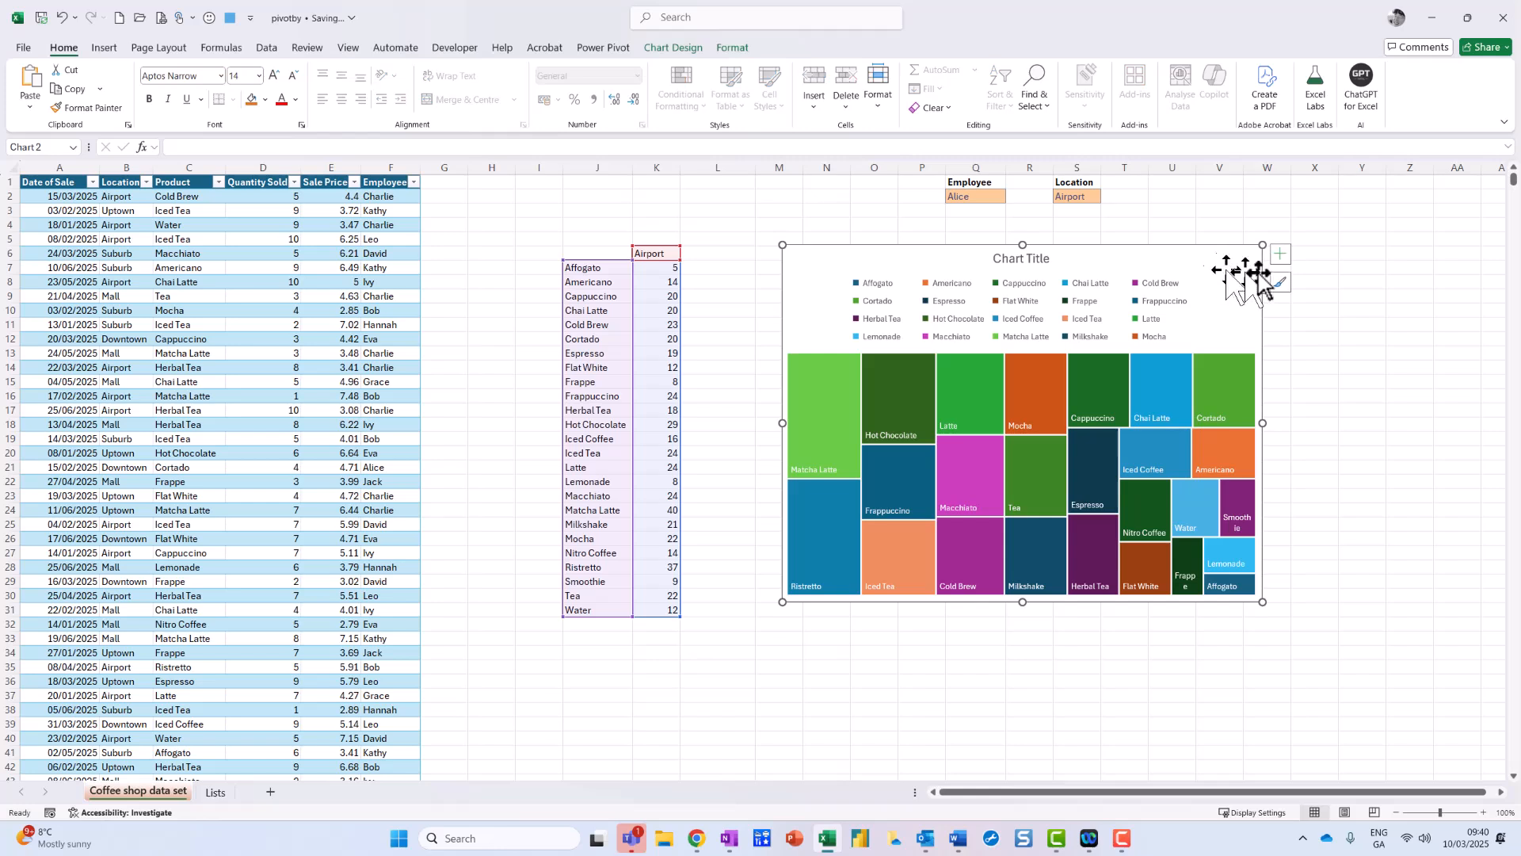
Step: Add each product's quantity (Value) to the treemap's data labels and reposition the chart
left_click(1280, 255)
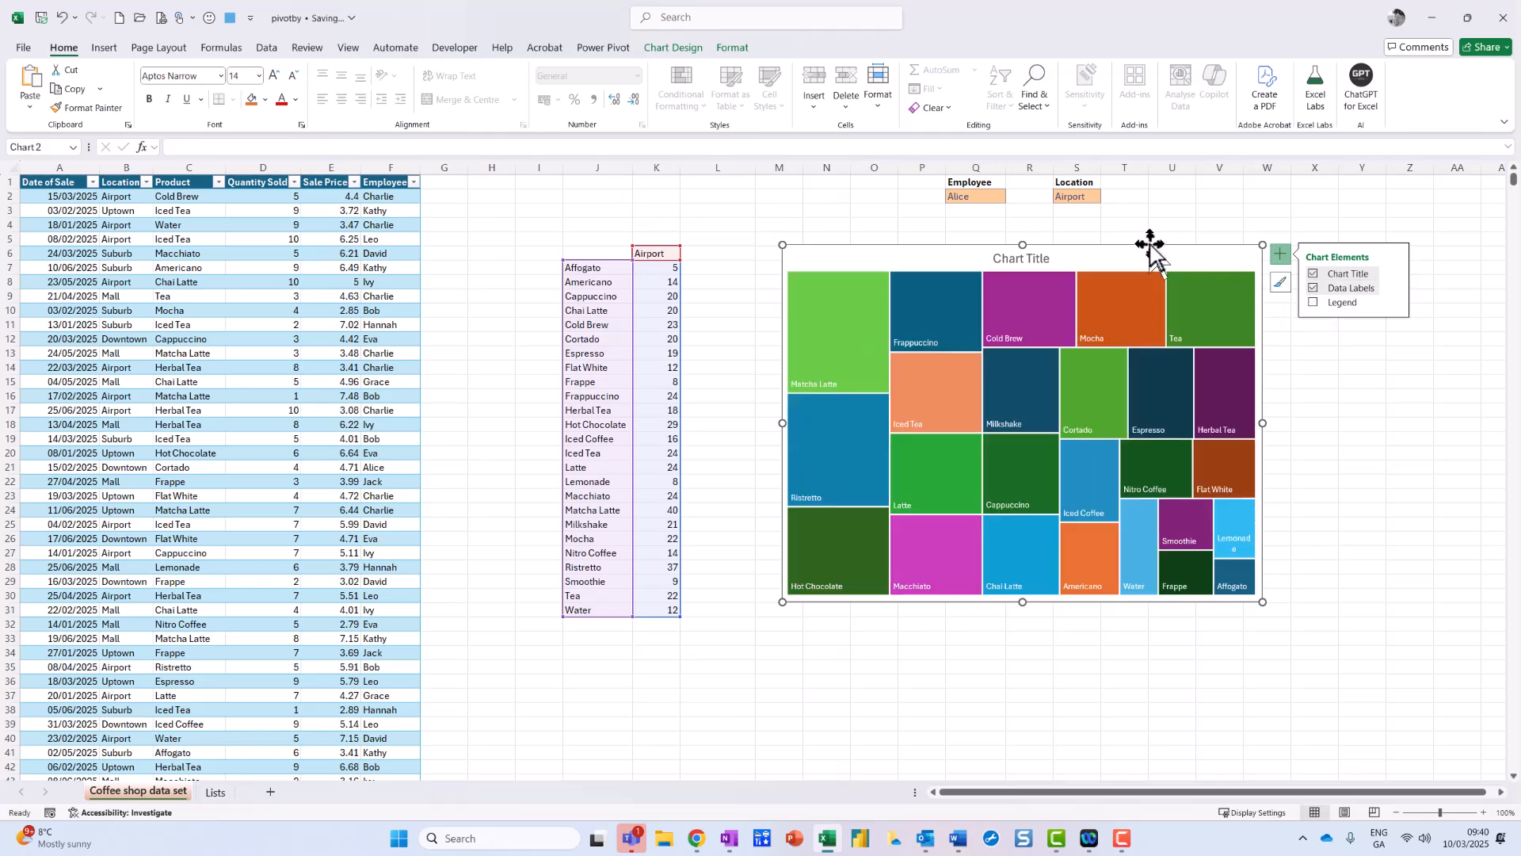
left_click_drag(1147, 259, 1118, 261)
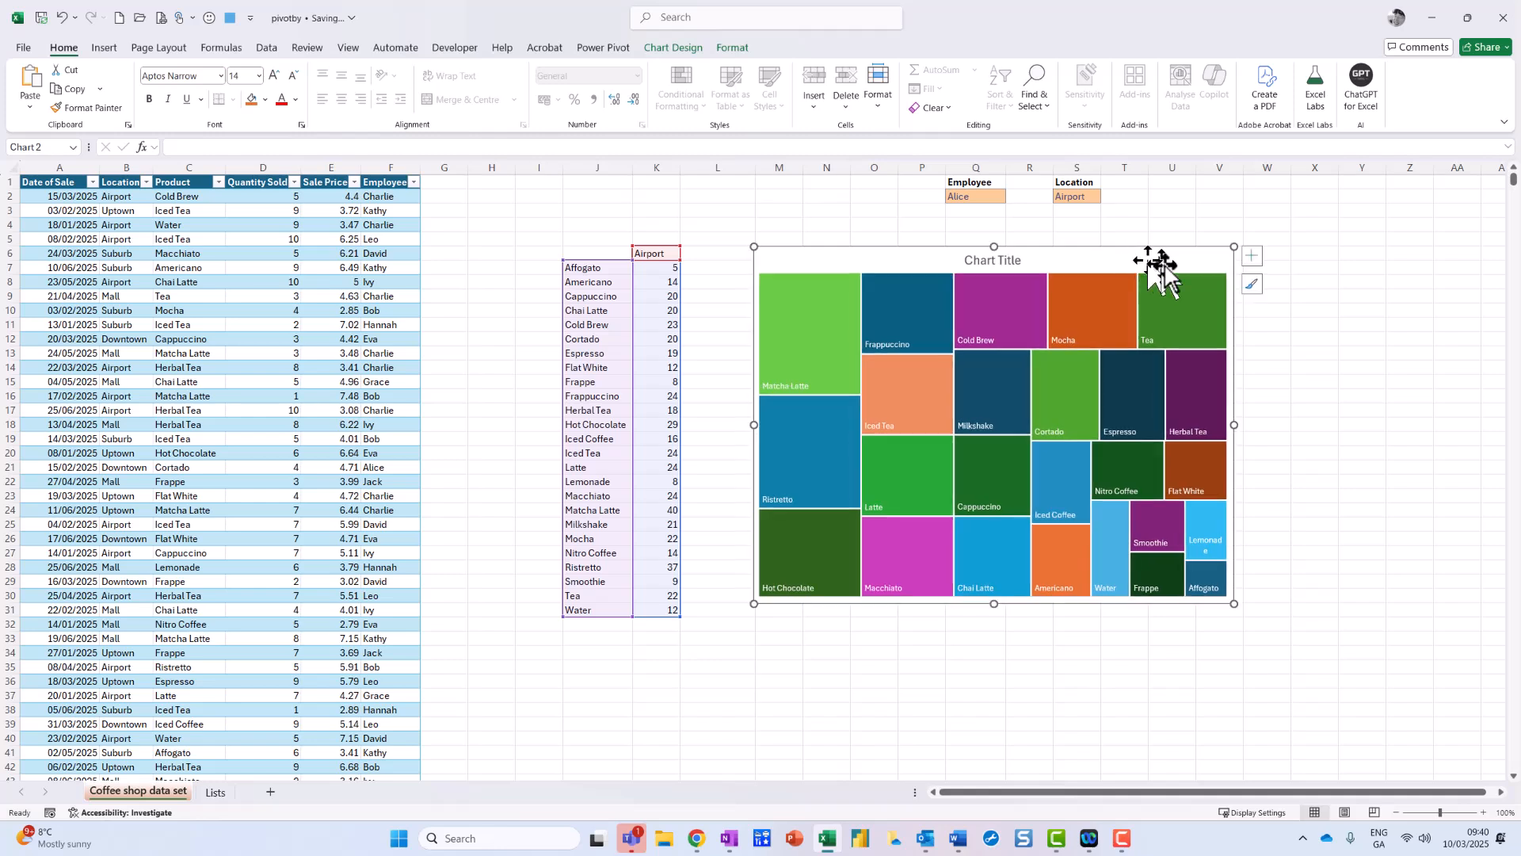
left_click(1253, 258)
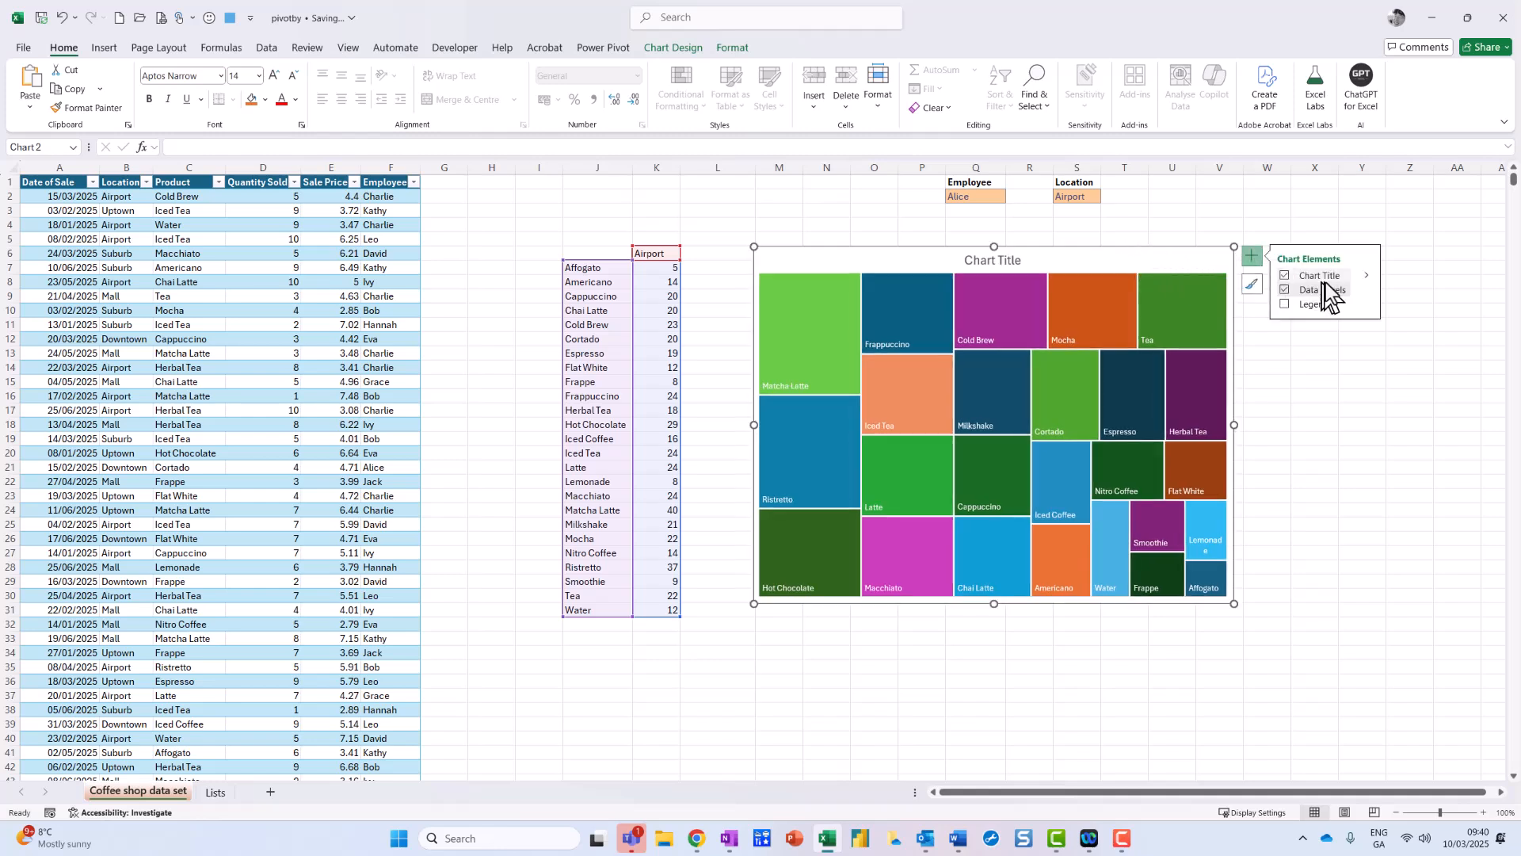
left_click(1366, 292)
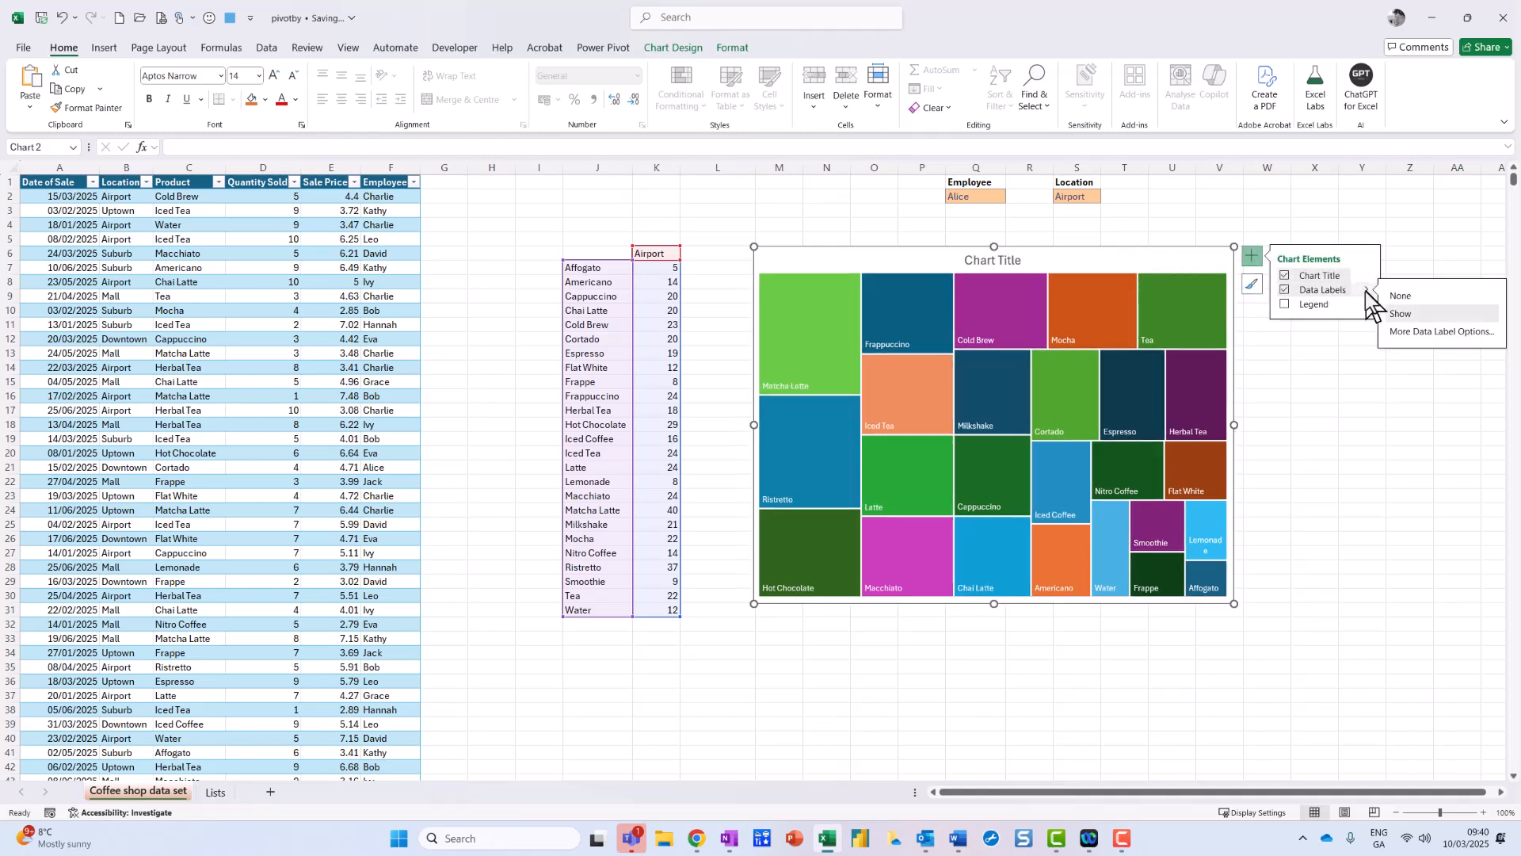
left_click(1405, 333)
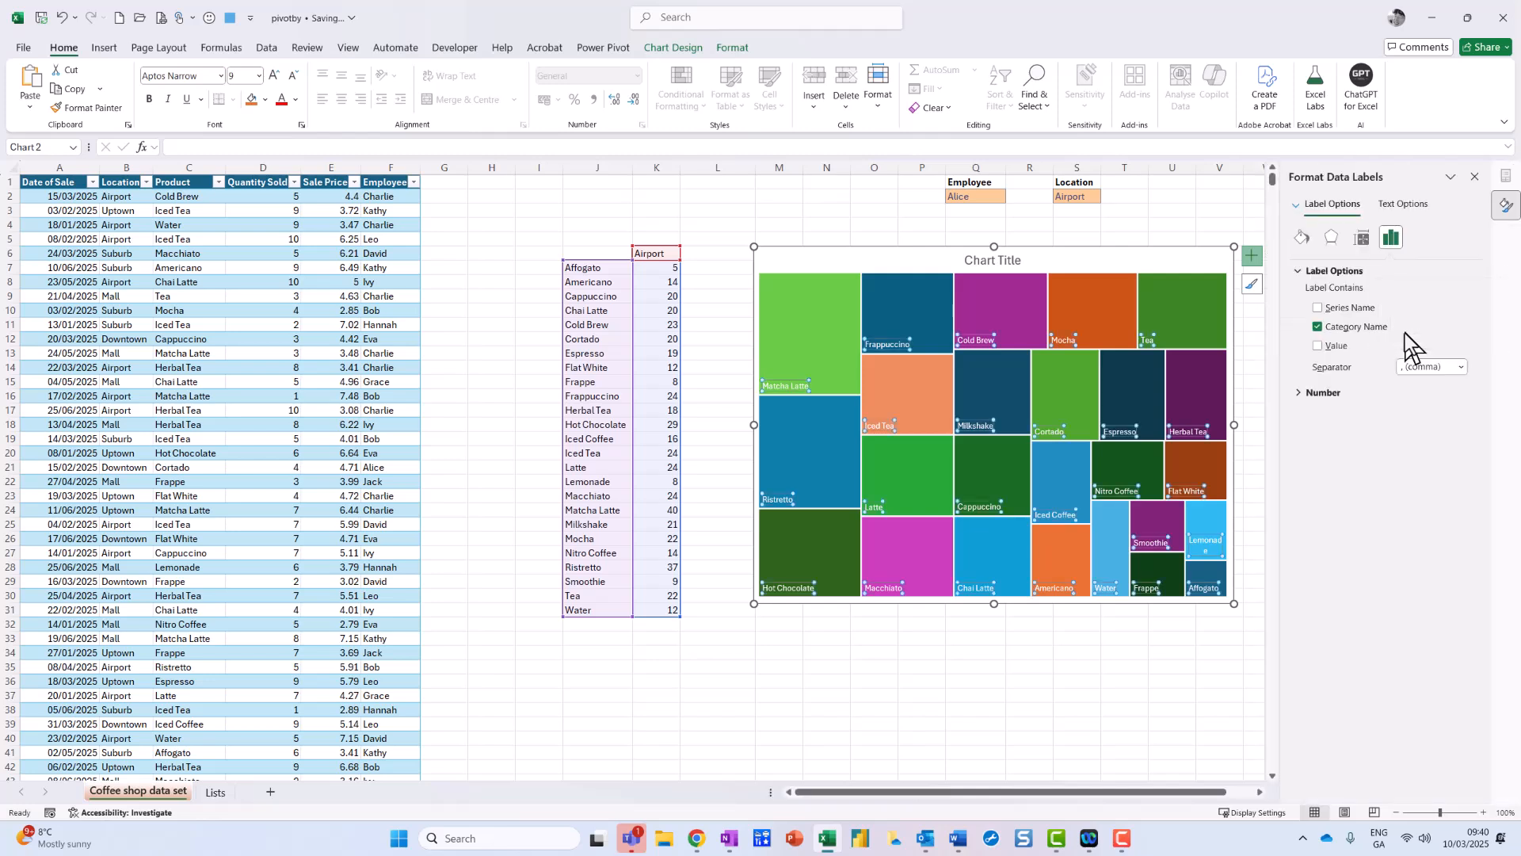
left_click(1318, 345)
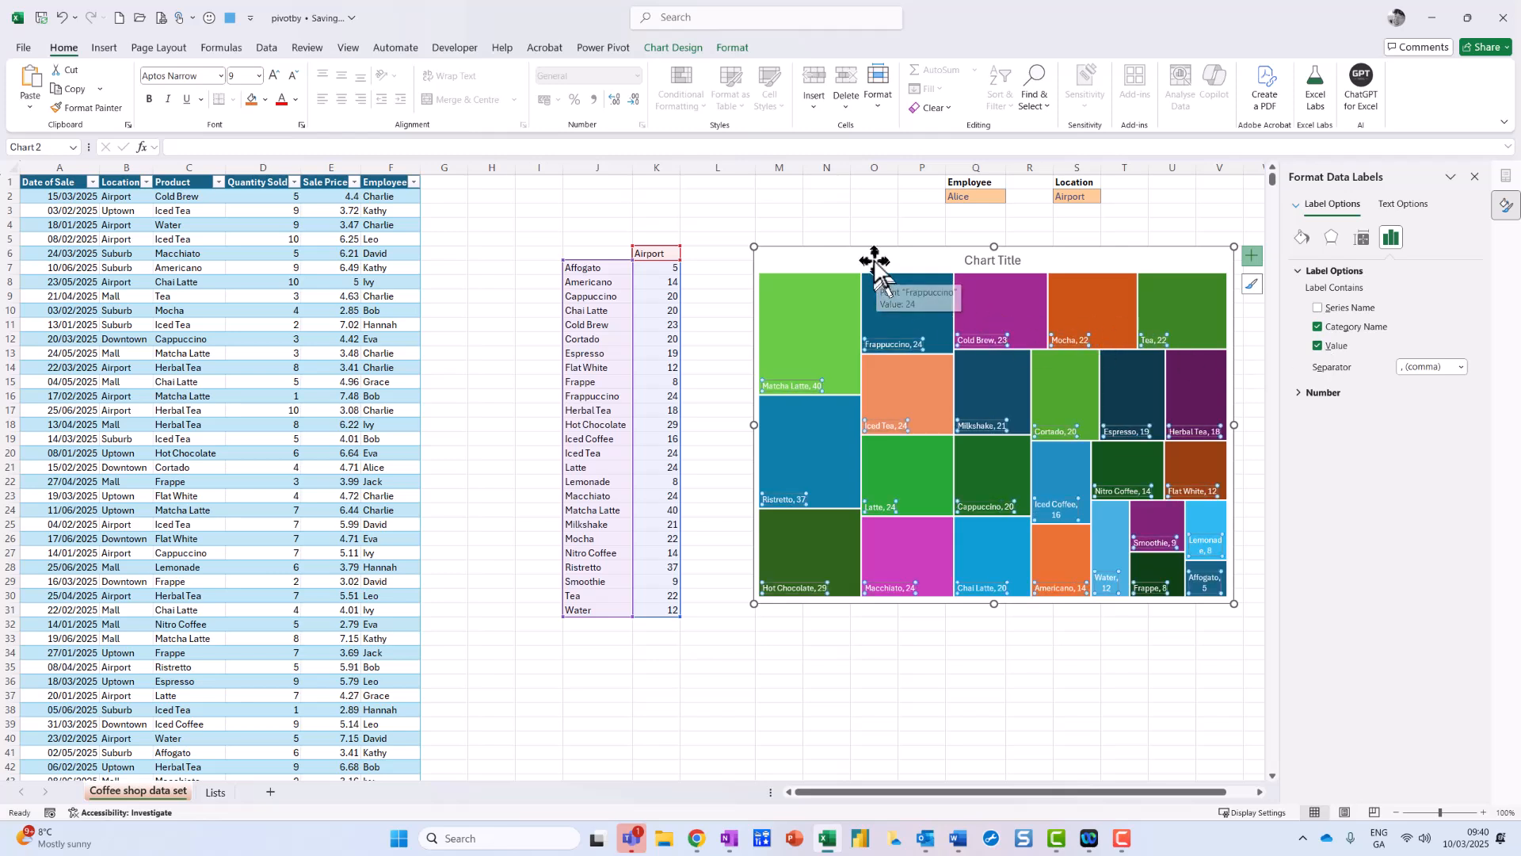
left_click_drag(866, 254, 841, 270)
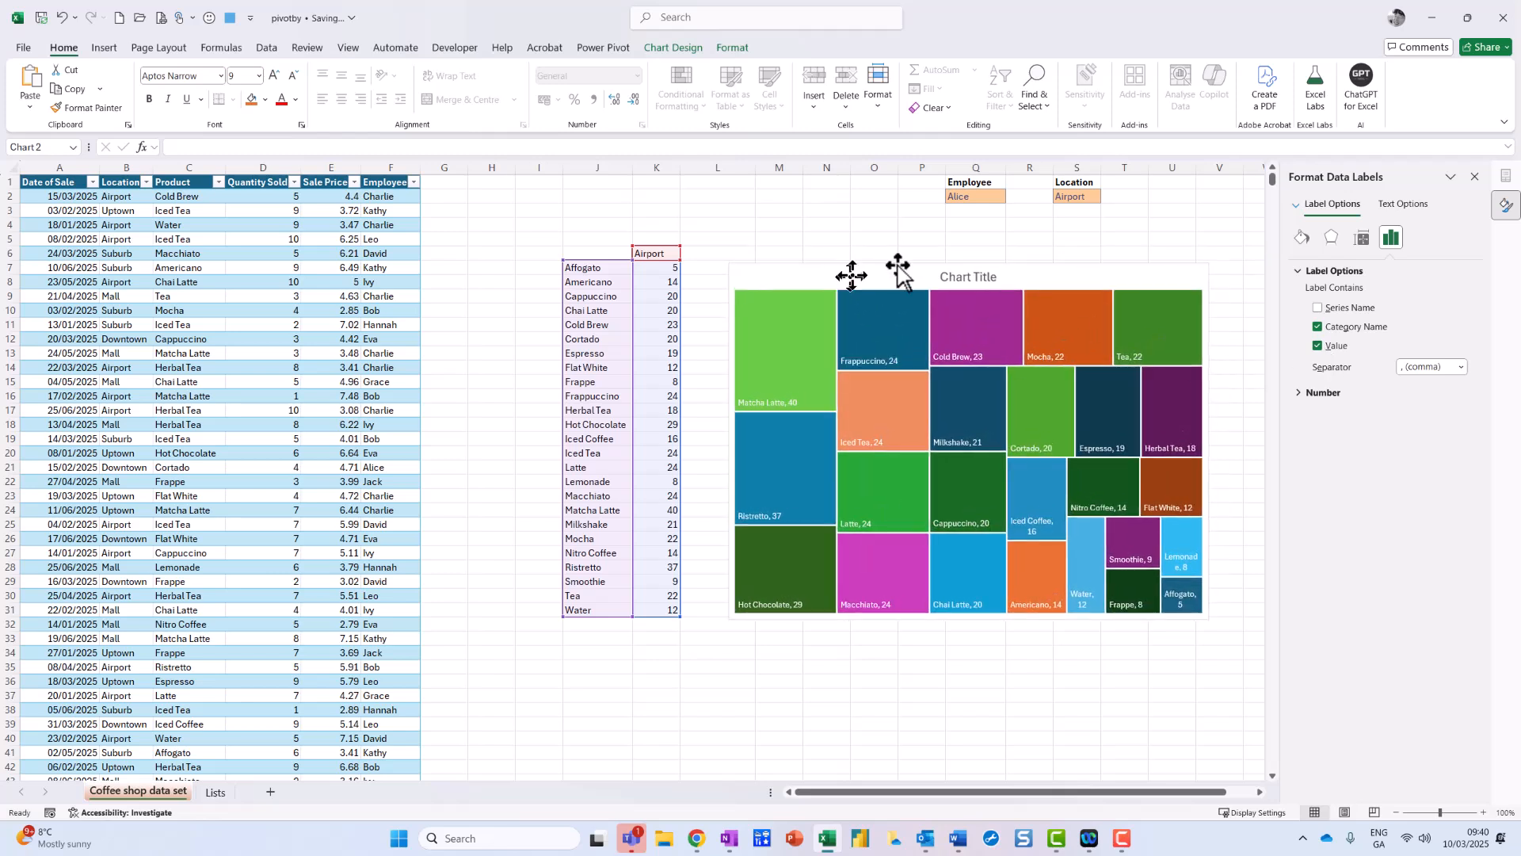
Step: Switch the Q2 employee filter to a different employee
left_click(989, 194)
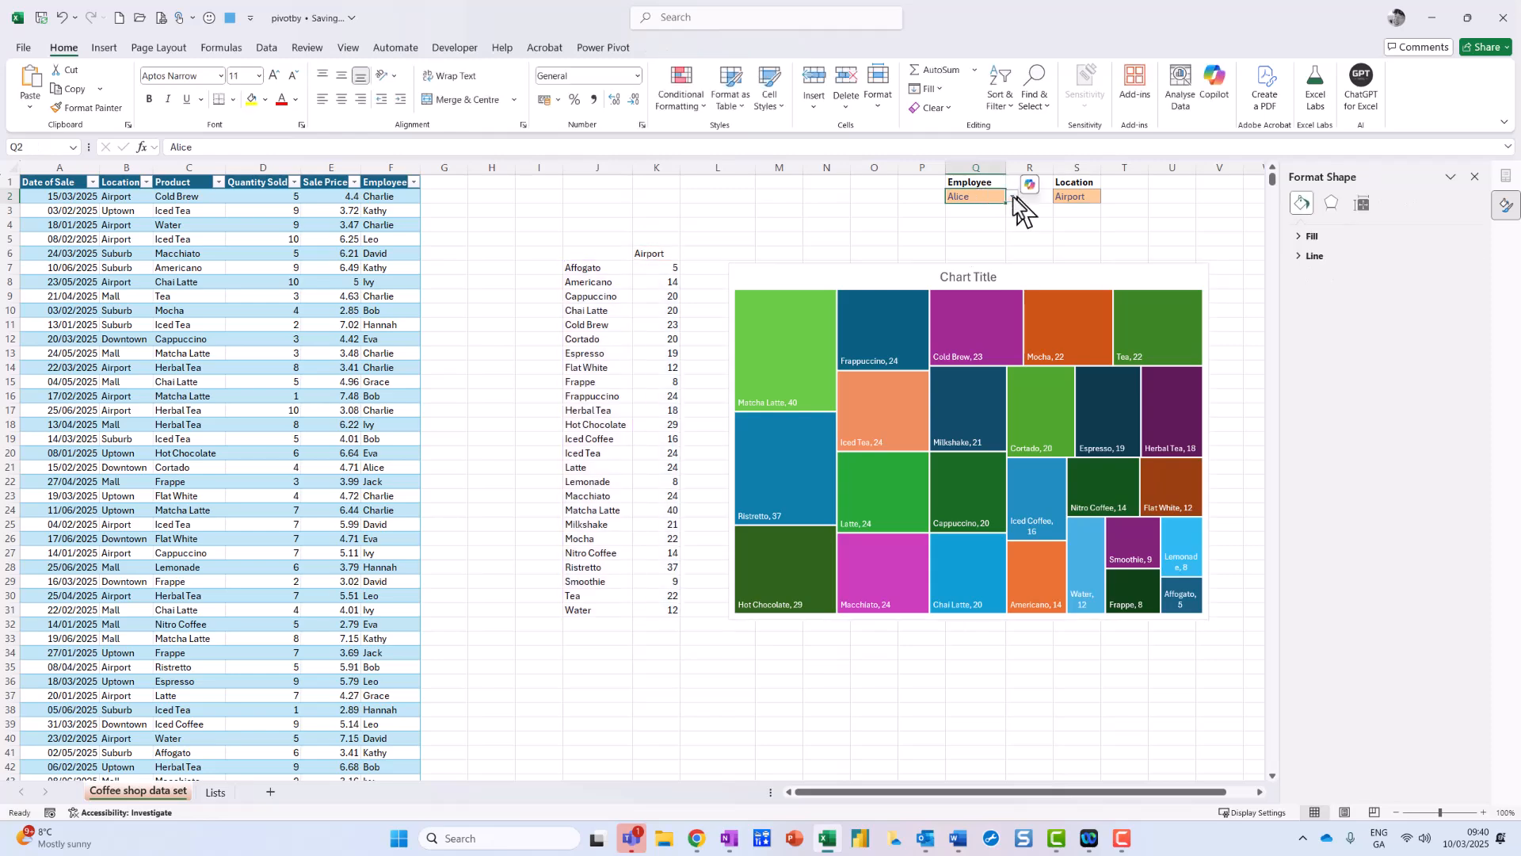
left_click(1011, 200)
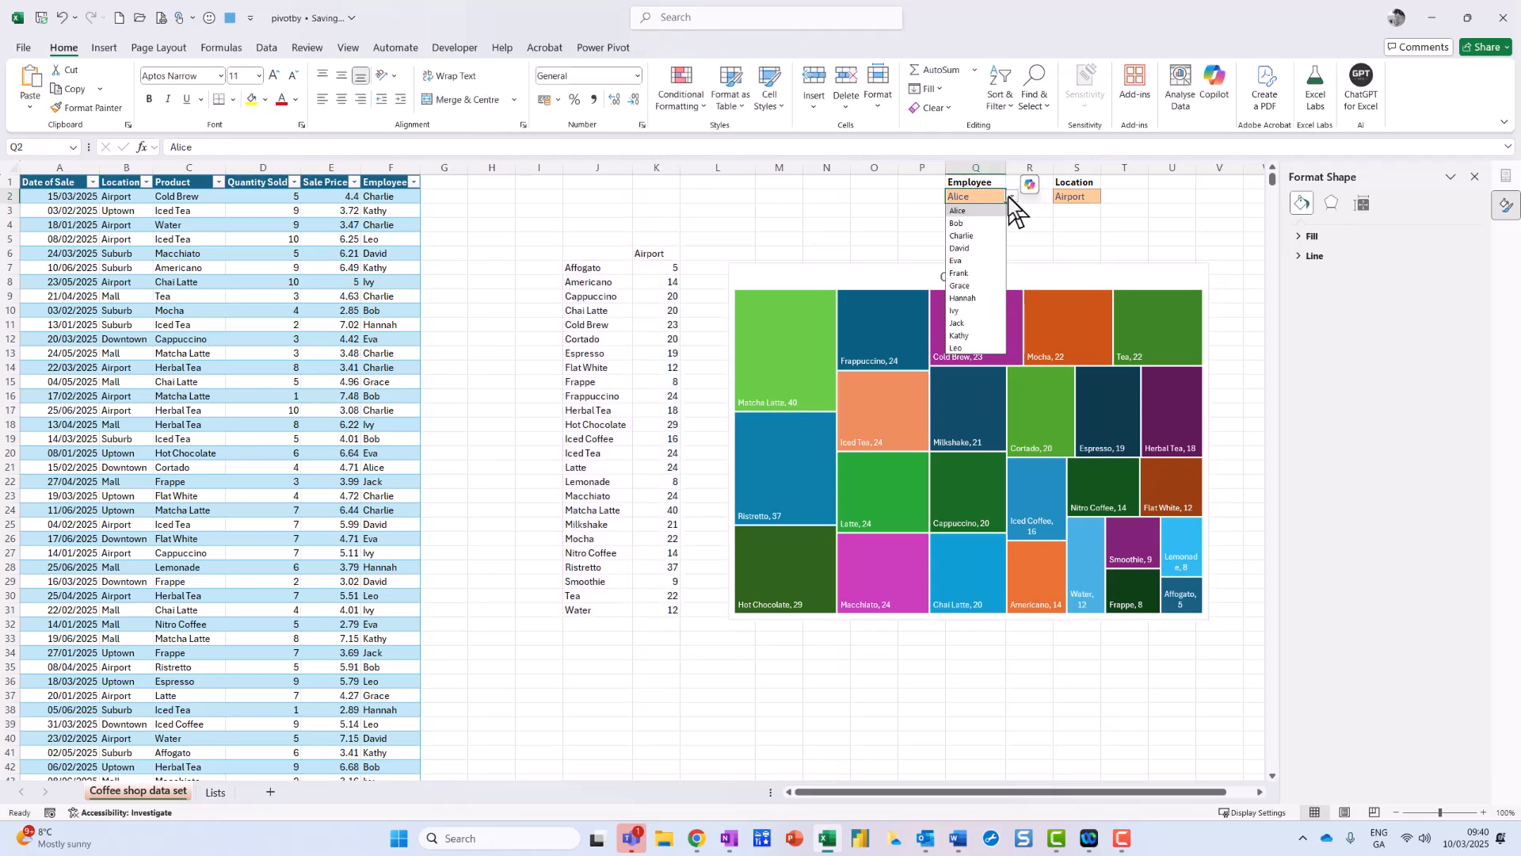
left_click(975, 235)
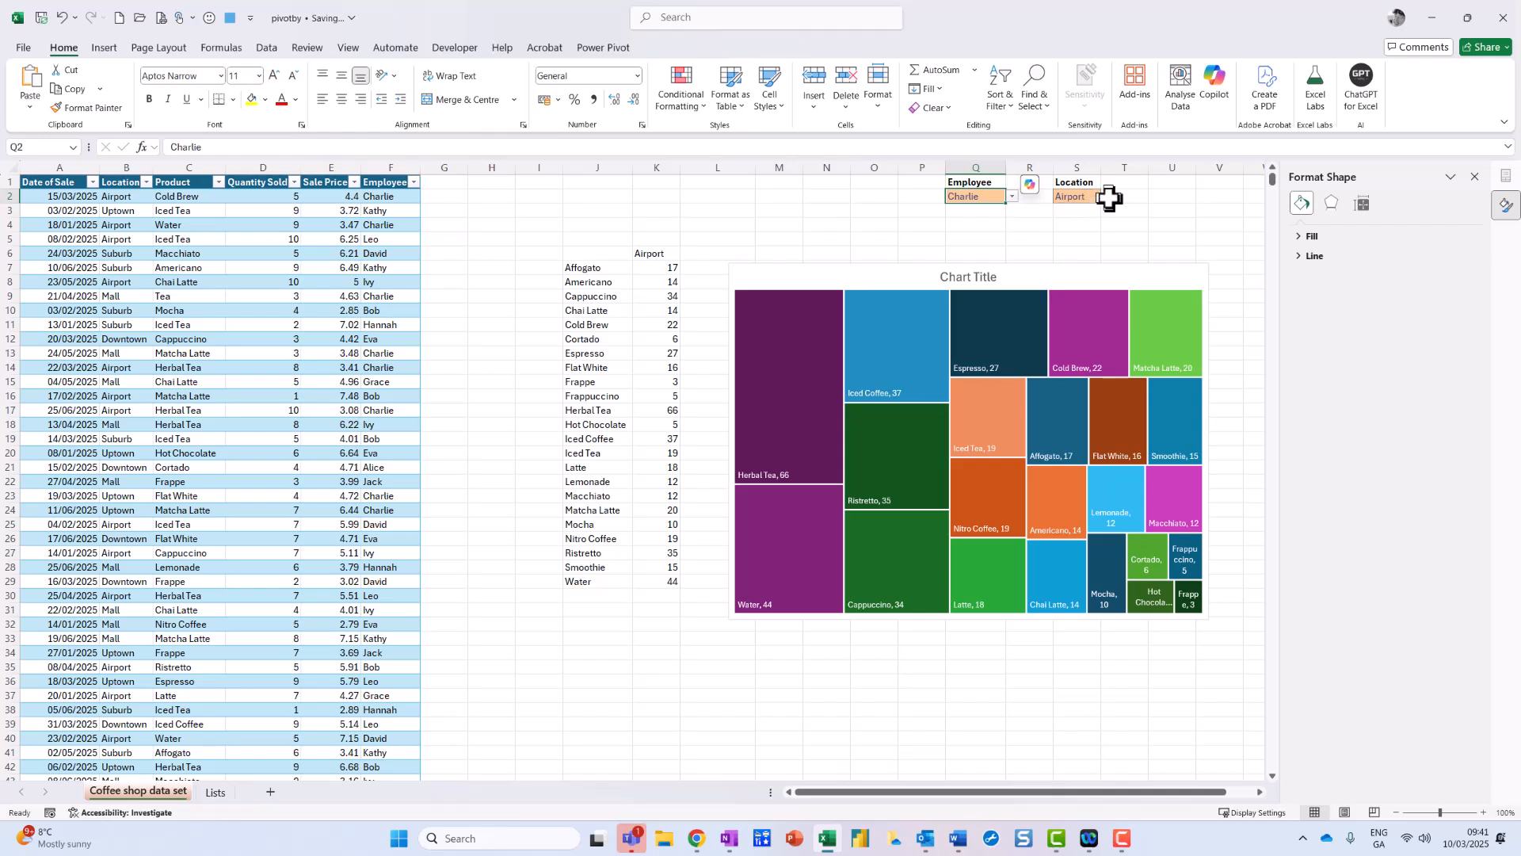
left_click_drag(1058, 284, 1080, 275)
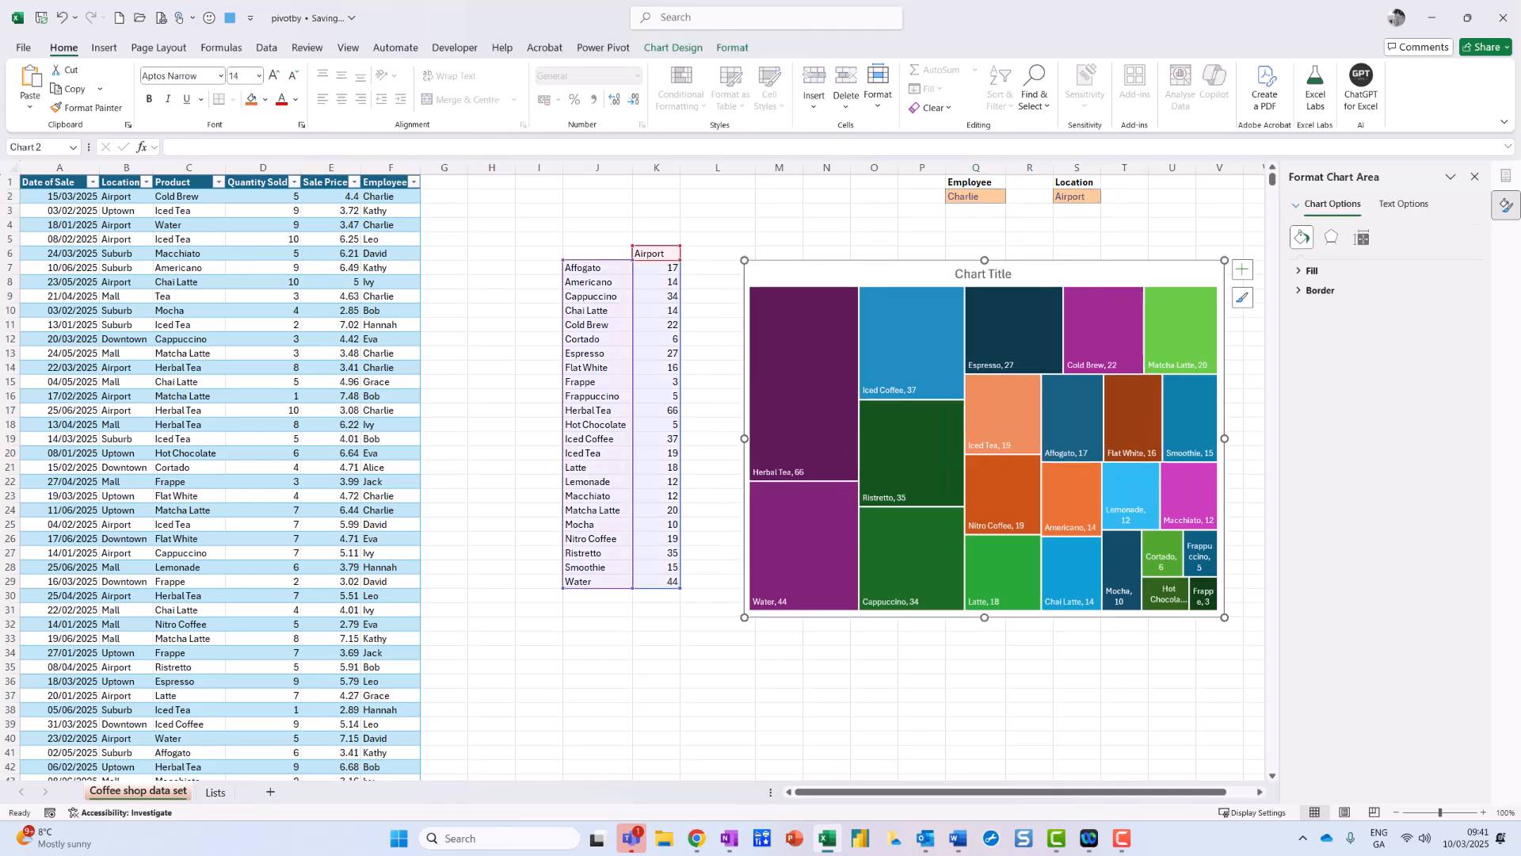